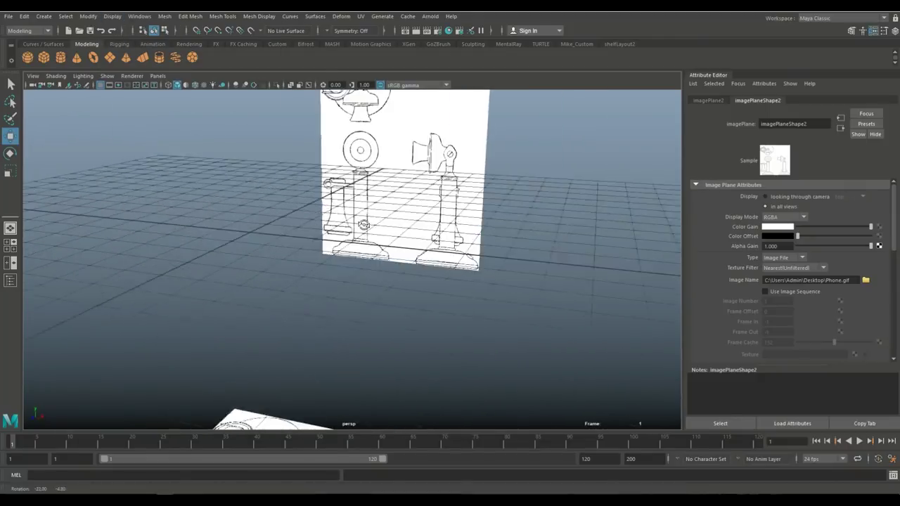
# Create a polygon cylinder at the origin among the reference images and view it from the front.
pyautogui.moveTo(361, 224)
pyautogui.keyDown('alt'); pyautogui.mouseDown()
pyautogui.moveTo(387, 307)
pyautogui.moveTo(305, 293)
pyautogui.mouseUp(); pyautogui.keyUp('alt')
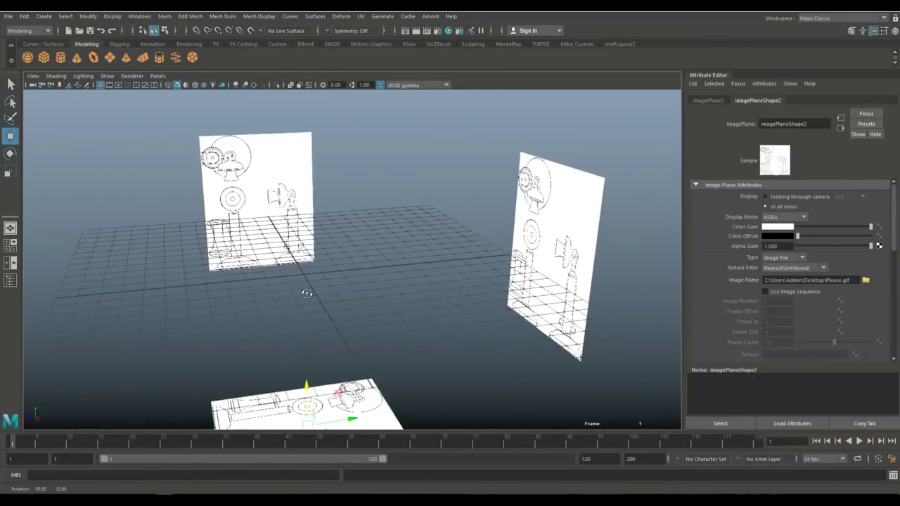
pyautogui.click(59, 57)
pyautogui.scroll(3, 320, 310)
pyautogui.press('space')
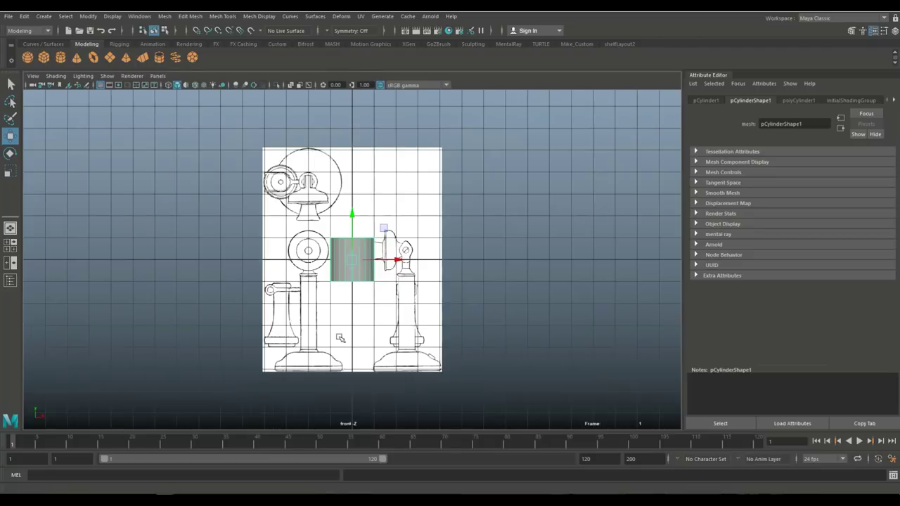
# Slide the front reference image so the phone's stem lines up with the cylinder.
pyautogui.click(482, 311)
pyautogui.moveTo(483, 311)
pyautogui.mouseDown()
pyautogui.moveTo(482, 201)
pyautogui.moveTo(458, 136)
pyautogui.mouseUp()
pyautogui.click(413, 218)
pyautogui.scroll(3, 373, 246)
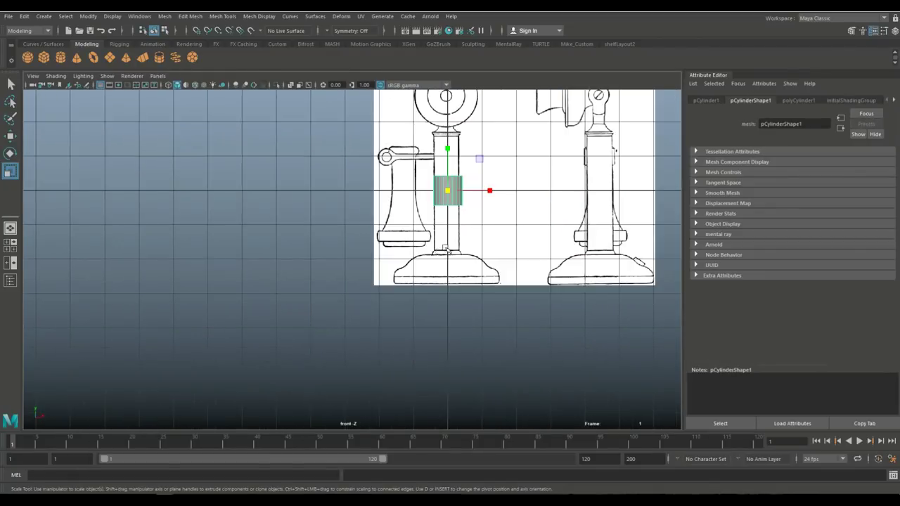
pyautogui.scroll(4, 373, 246)
pyautogui.scroll(4, 373, 246)
pyautogui.scroll(-10, 268, 313)
pyautogui.click(421, 211)
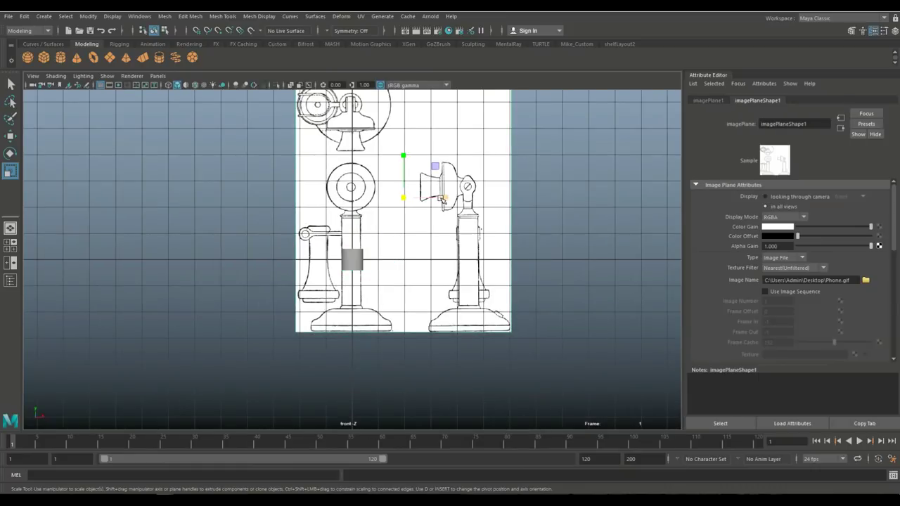
pyautogui.press('w')
# Stretch the cylinder upward to the height of the phone's stem.
pyautogui.click(357, 257)
pyautogui.scroll(5, 357, 257)
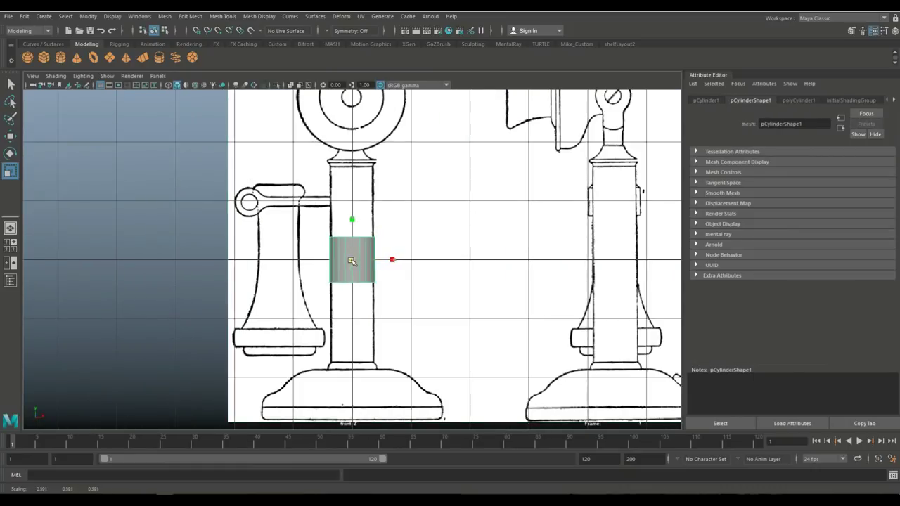
pyautogui.moveTo(353, 224); pyautogui.dragTo(358, 90)
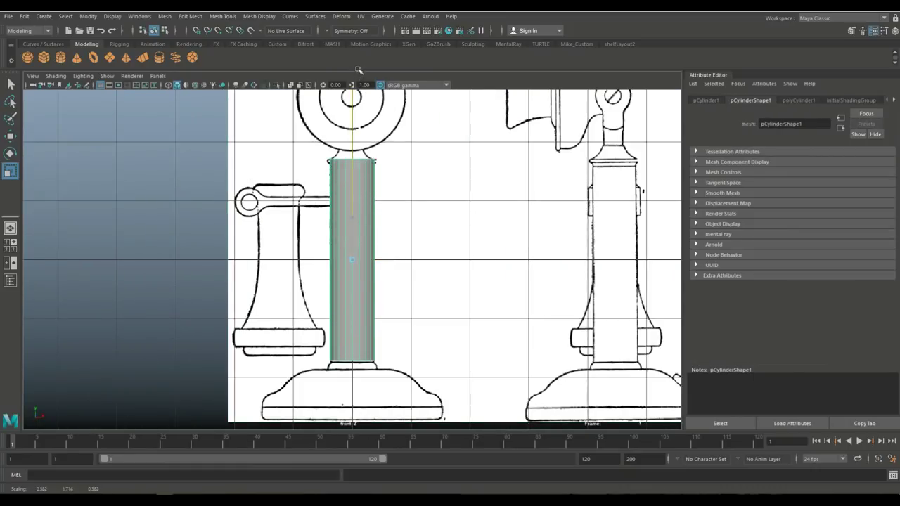
pyautogui.click(223, 16)
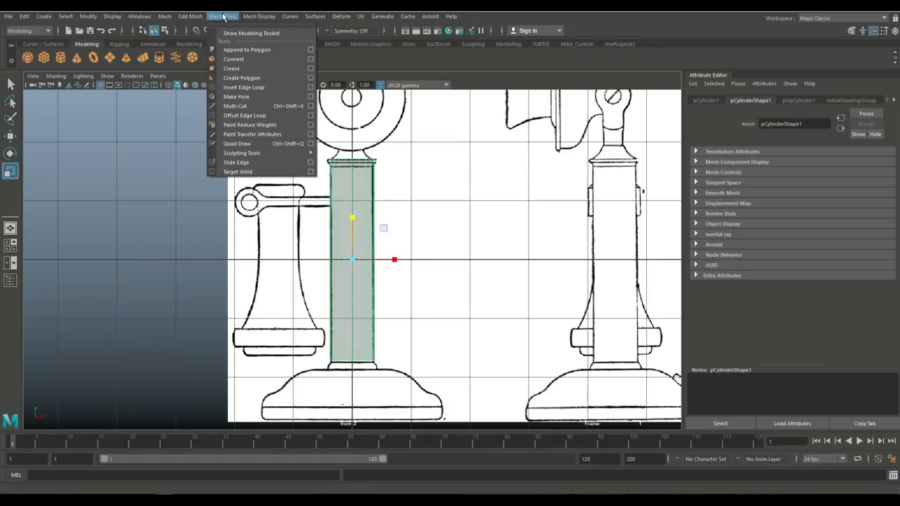
# Insert an edge loop near the top and extrude the top face with offset 0.3.
pyautogui.click(312, 87)
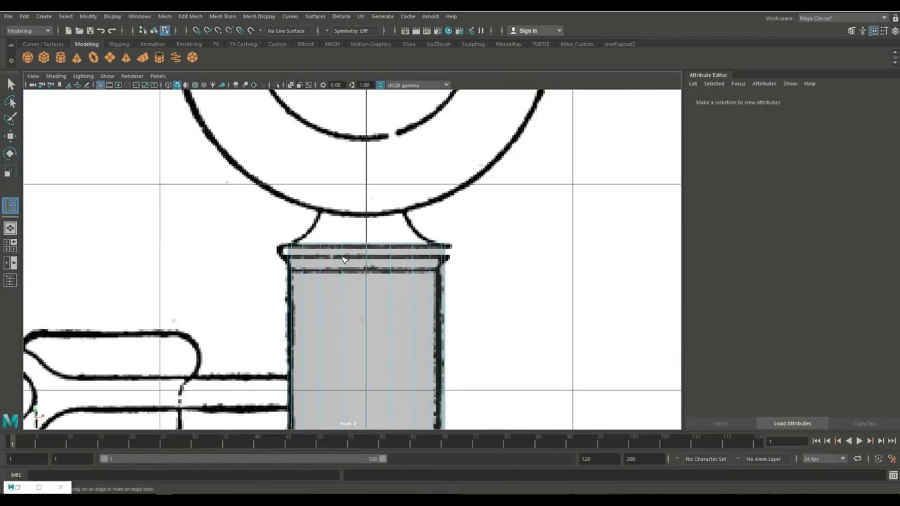
pyautogui.click(343, 270)
pyautogui.click(363, 251)
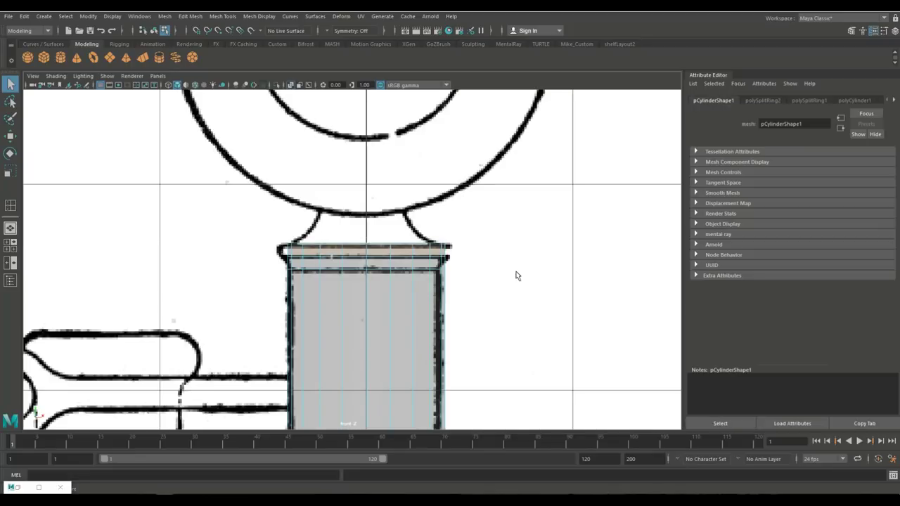
pyautogui.hotkey('ctrl', 'e')
pyautogui.write('0.3')
pyautogui.press('Return')
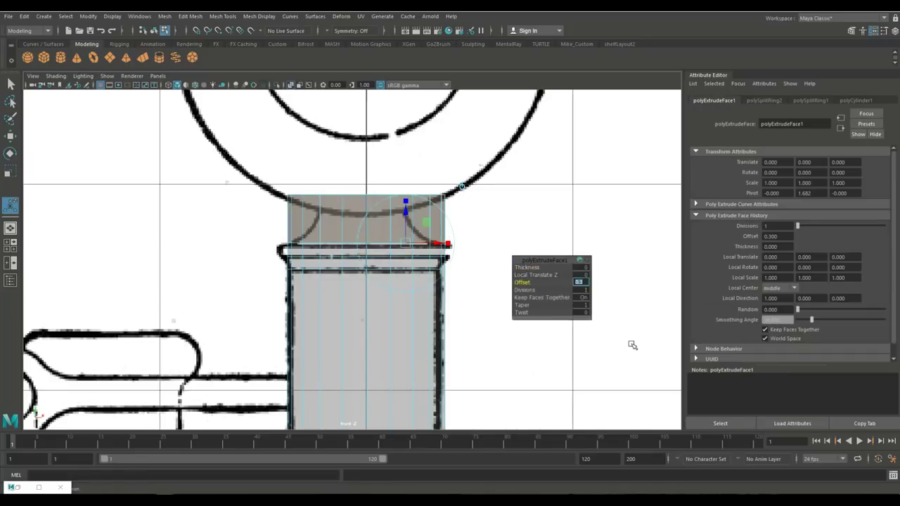
pyautogui.click(483, 337)
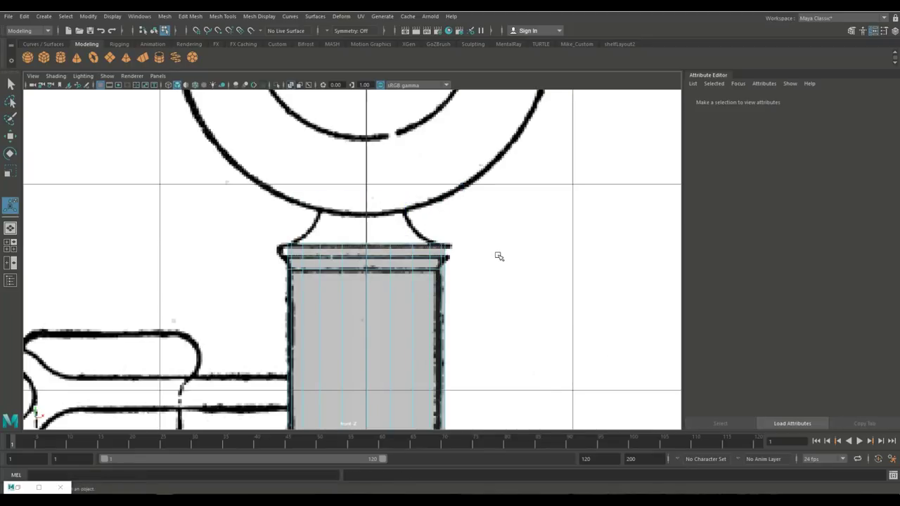
# Extrude the top face two more times to build the stepped ledge.
pyautogui.hotkey('ctrl', 'z')
pyautogui.hotkey('ctrl', 'e')
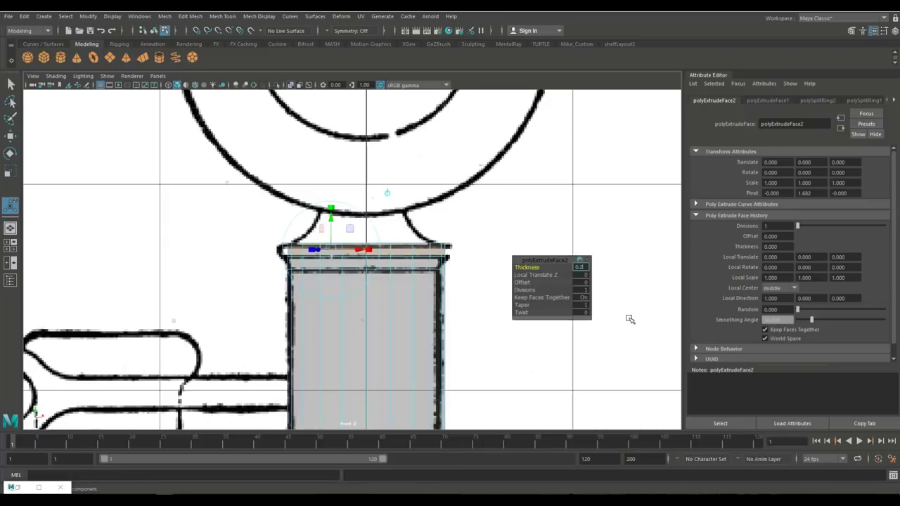
pyautogui.click(609, 338)
pyautogui.hotkey('ctrl', 'z')
pyautogui.hotkey('ctrl', 'e')
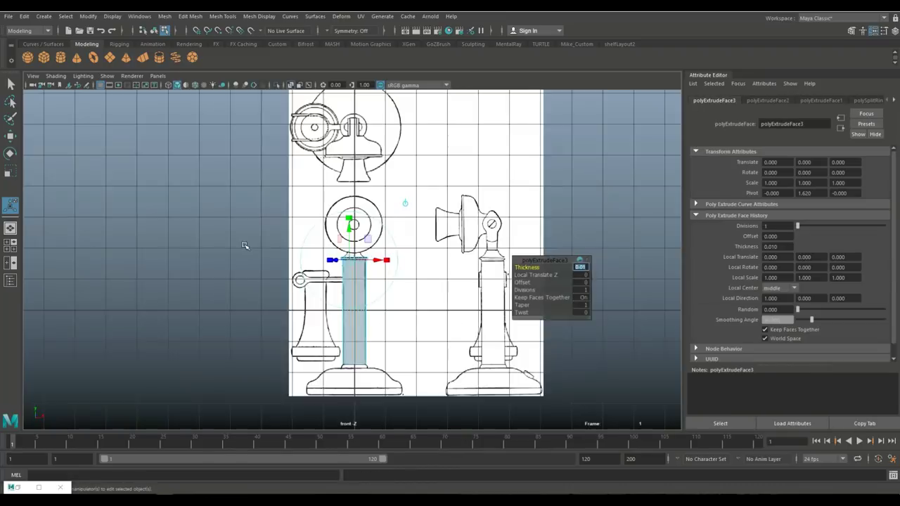
# Orbit under the cylinder and select its bottom edge loop.
pyautogui.press('space')
pyautogui.press('space')
pyautogui.moveTo(428, 323)
pyautogui.keyDown('alt'); pyautogui.mouseDown()
pyautogui.moveTo(431, 237)
pyautogui.moveTo(419, 225)
pyautogui.moveTo(408, 275)
pyautogui.moveTo(373, 96)
pyautogui.moveTo(255, 255)
pyautogui.moveTo(502, 428)
pyautogui.mouseUp(); pyautogui.keyUp('alt')
pyautogui.keyDown('alt'); pyautogui.moveTo(513, 316); pyautogui.dragTo(510, 265); pyautogui.keyUp('alt')
pyautogui.doubleClick(367, 184)
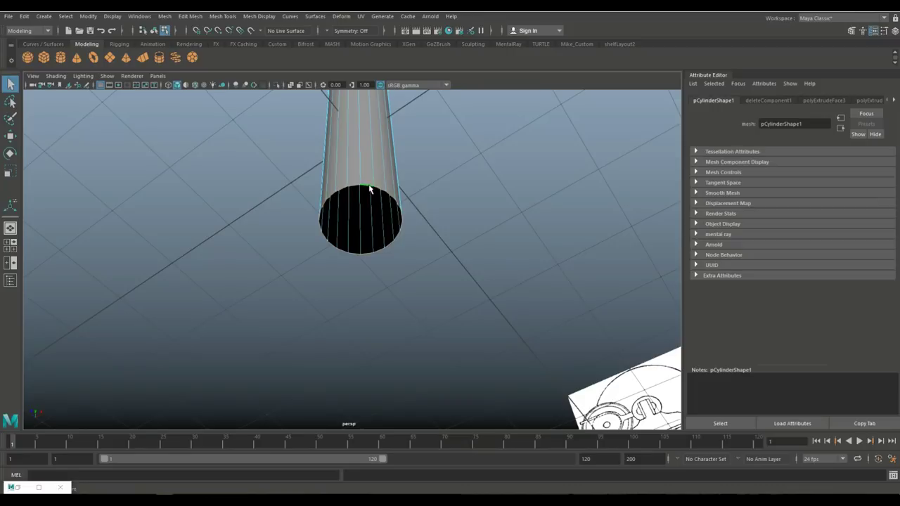
# Extrude the bottom edge loop repeatedly, pushing each new rim lower and wider.
pyautogui.hotkey('ctrl', 'e')
pyautogui.press('space')
pyautogui.press('space')
pyautogui.scroll(2, 384, 261)
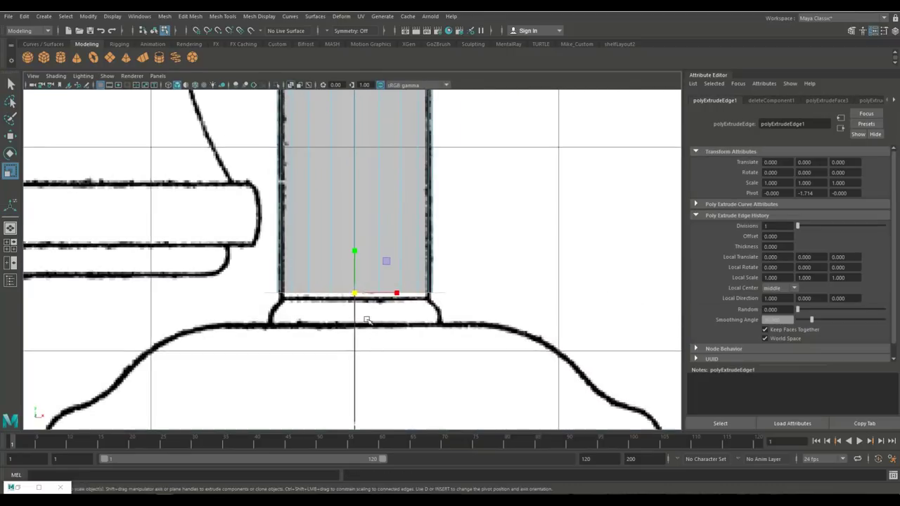
pyautogui.hotkey('ctrl', 'e')
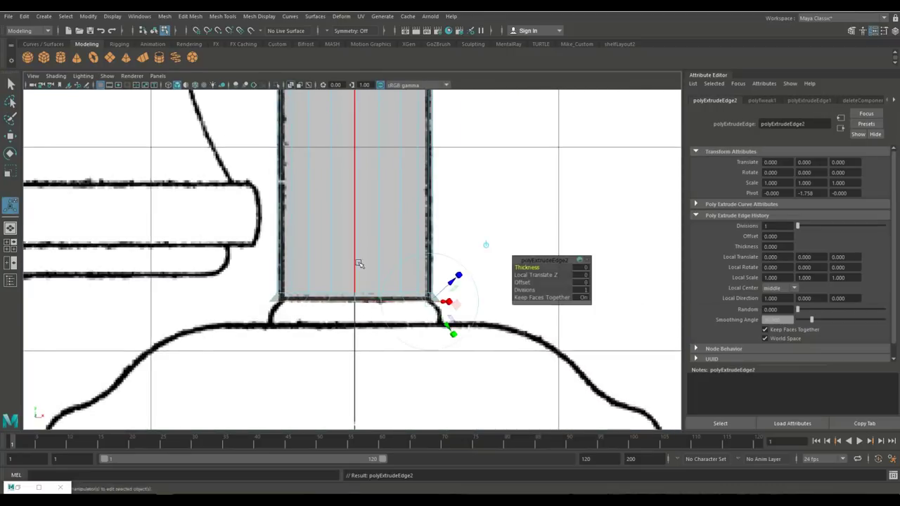
pyautogui.hotkey('ctrl', 'e')
pyautogui.press('w')
pyautogui.moveTo(357, 281); pyautogui.dragTo(357, 300)
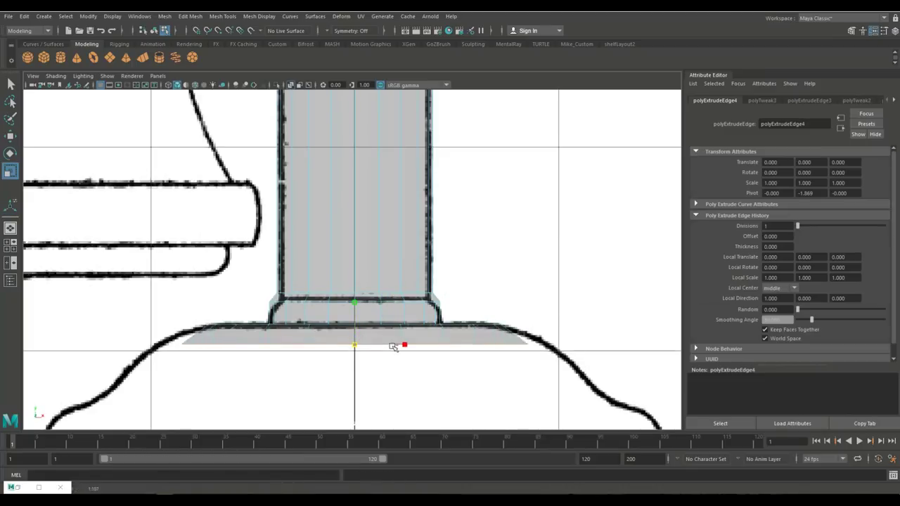
pyautogui.keyDown('alt'); pyautogui.moveTo(409, 360); pyautogui.dragTo(449, 215, button='middle'); pyautogui.keyUp('alt')
pyautogui.hotkey('ctrl', 'e')
pyautogui.press('w')
pyautogui.hotkey('ctrl', 'e')
pyautogui.press('w')
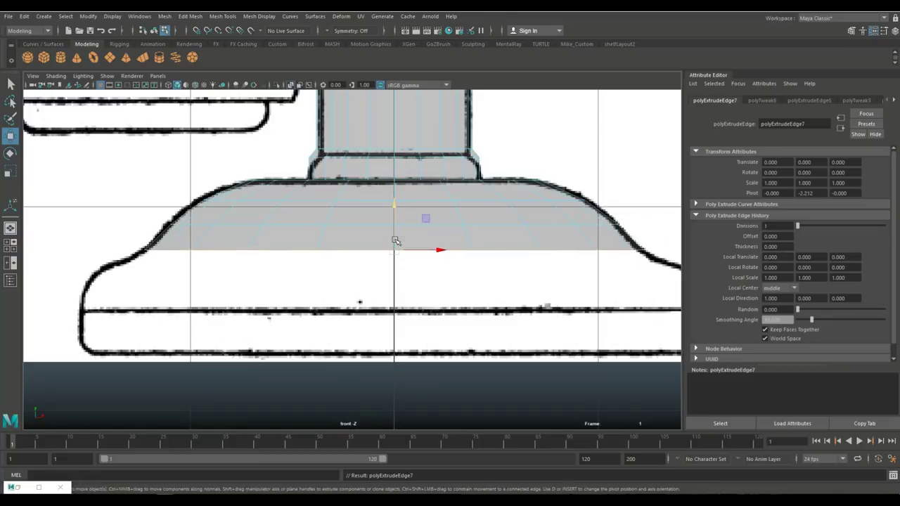
pyautogui.moveTo(396, 241); pyautogui.dragTo(398, 242)
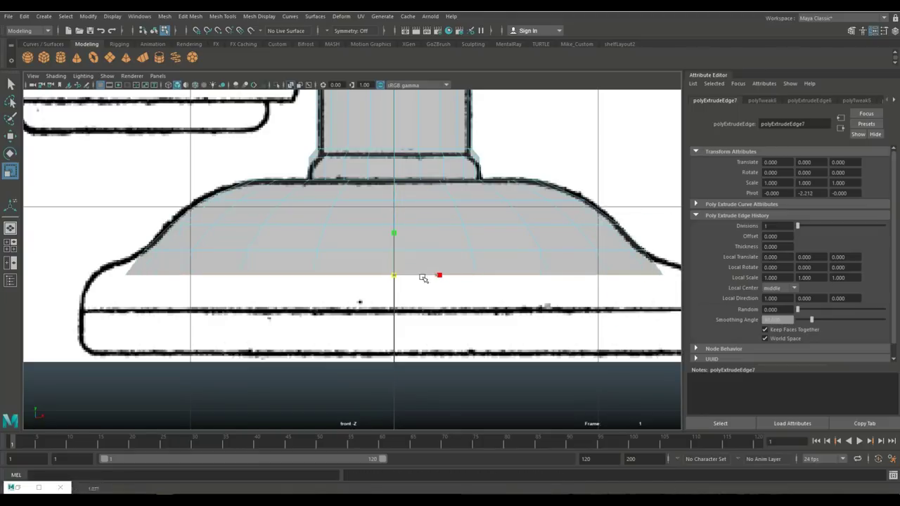
# Keep extruding and lowering edges along the reference outline down to the base bottom.
pyautogui.hotkey('ctrl', 'e')
pyautogui.press('w')
pyautogui.moveTo(394, 232); pyautogui.dragTo(397, 247)
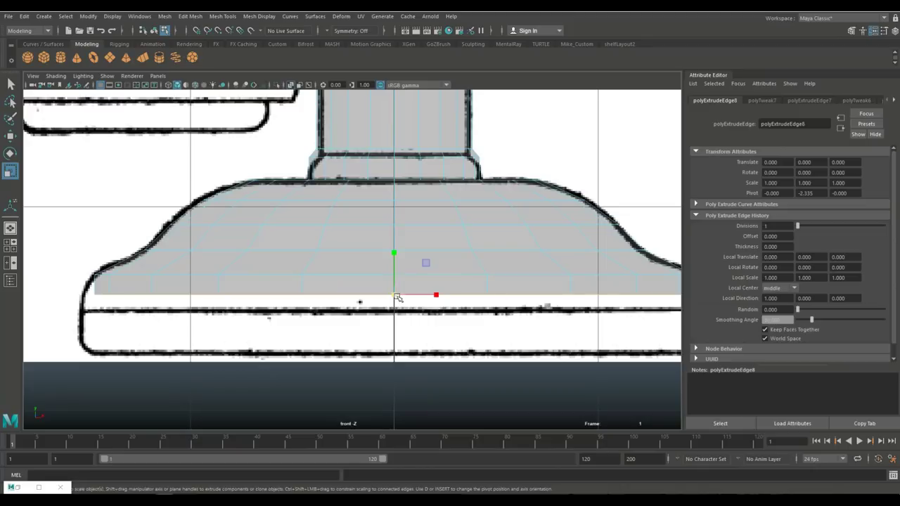
pyautogui.hotkey('ctrl', 'e')
pyautogui.press('w')
pyautogui.moveTo(408, 301); pyautogui.dragTo(396, 345)
pyautogui.hotkey('ctrl', 'e')
pyautogui.press('w')
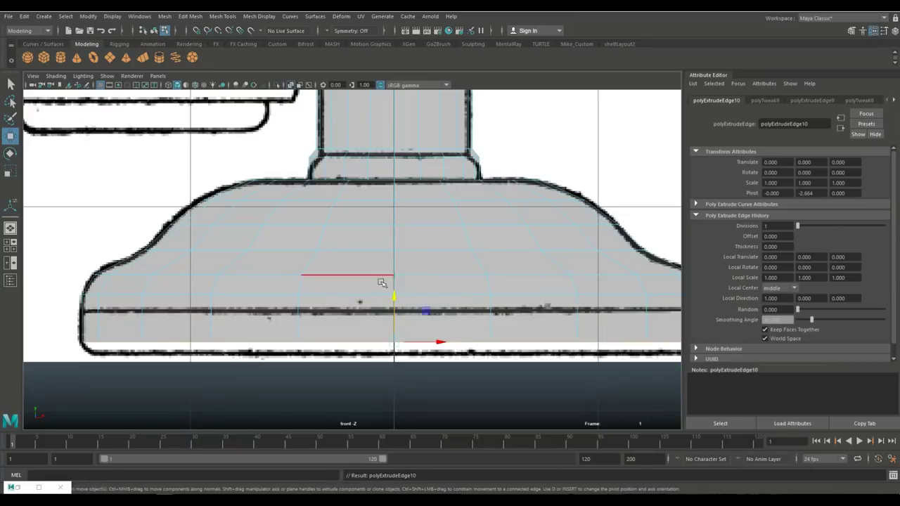
pyautogui.moveTo(393, 308); pyautogui.dragTo(395, 318)
pyautogui.click(222, 16)
pyautogui.click(232, 89)
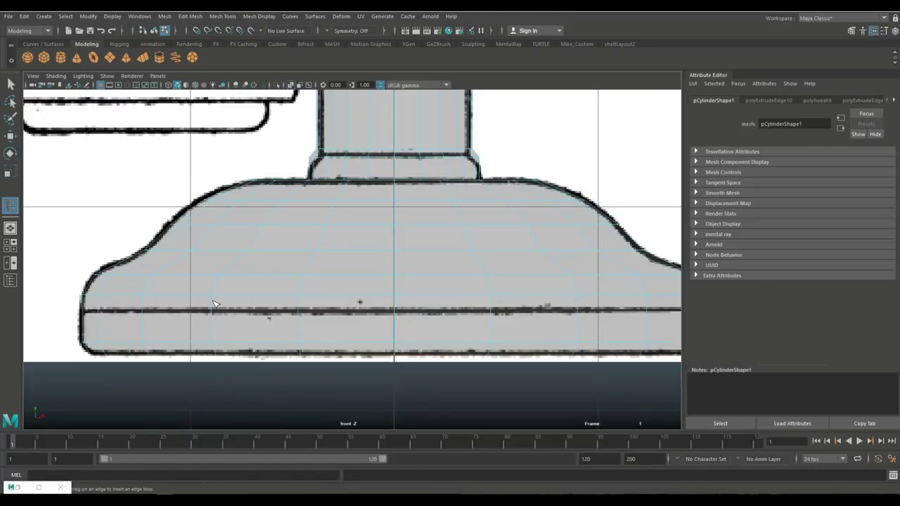
pyautogui.press('space')
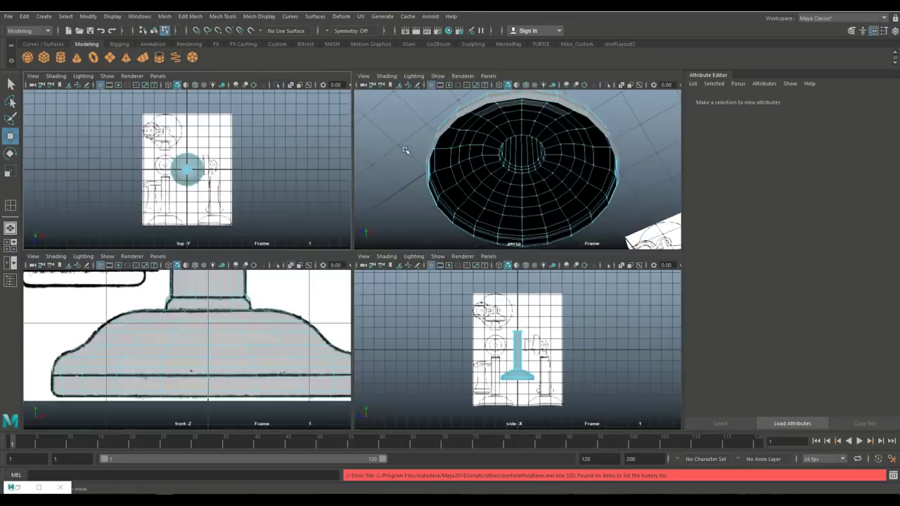
# Select the faces around the base rim to form an inset groove.
pyautogui.press('space')
pyautogui.scroll(-3, 444, 192)
pyautogui.keyDown('shift'); pyautogui.moveTo(338, 218); pyautogui.dragTo(342, 243, button='right'); pyautogui.keyUp('shift')
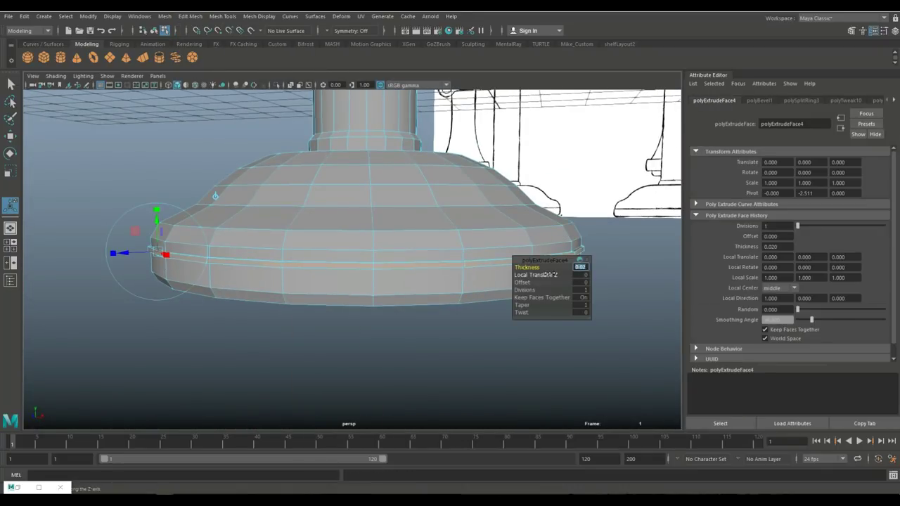
pyautogui.scroll(2, 555, 274)
pyautogui.scroll(2, 576, 271)
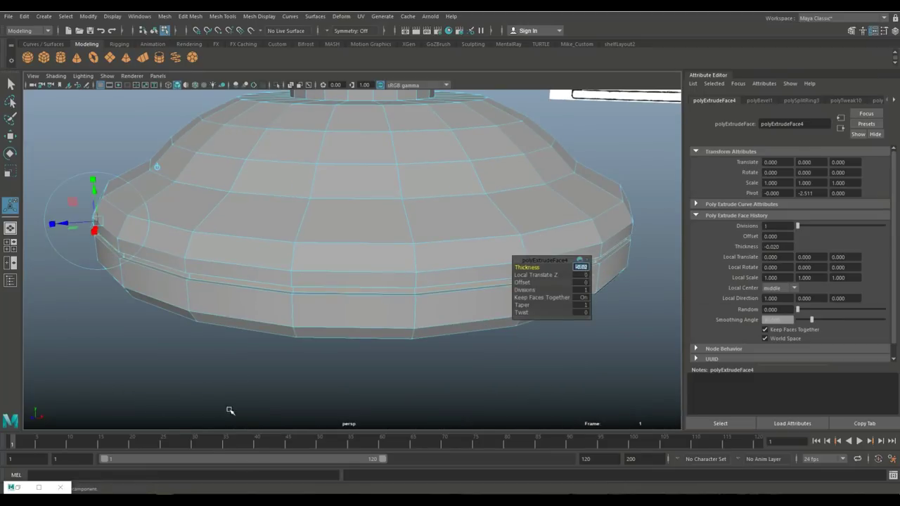
pyautogui.moveTo(245, 215); pyautogui.dragTo(291, 201, button='right')
pyautogui.scroll(-3, 335, 301)
# Insert an edge loop around the telephone base.
pyautogui.click(383, 286)
pyautogui.scroll(-2, 384, 285)
pyautogui.scroll(4, 351, 296)
pyautogui.click(223, 15)
pyautogui.click(239, 73)
pyautogui.scroll(2, 257, 323)
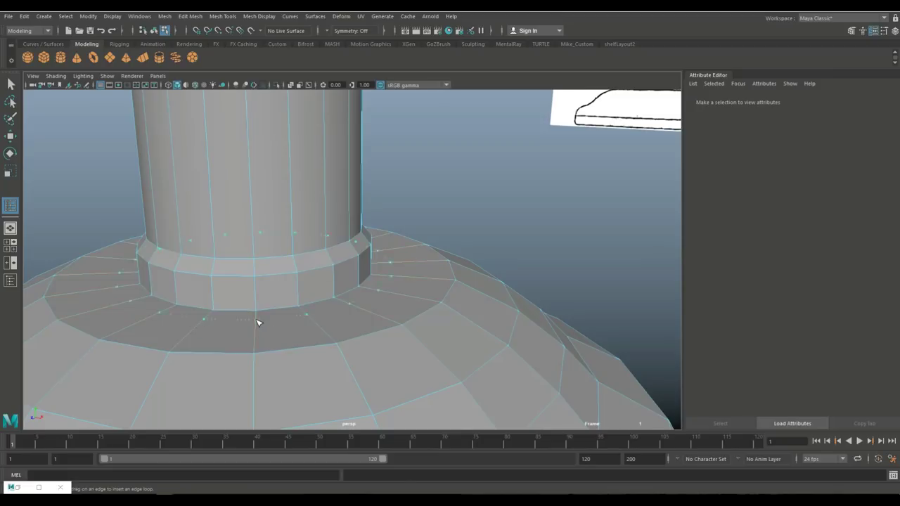
pyautogui.click(258, 310)
pyautogui.scroll(-3, 256, 256)
pyautogui.keyDown('alt'); pyautogui.moveTo(301, 305); pyautogui.dragTo(357, 314); pyautogui.keyUp('alt')
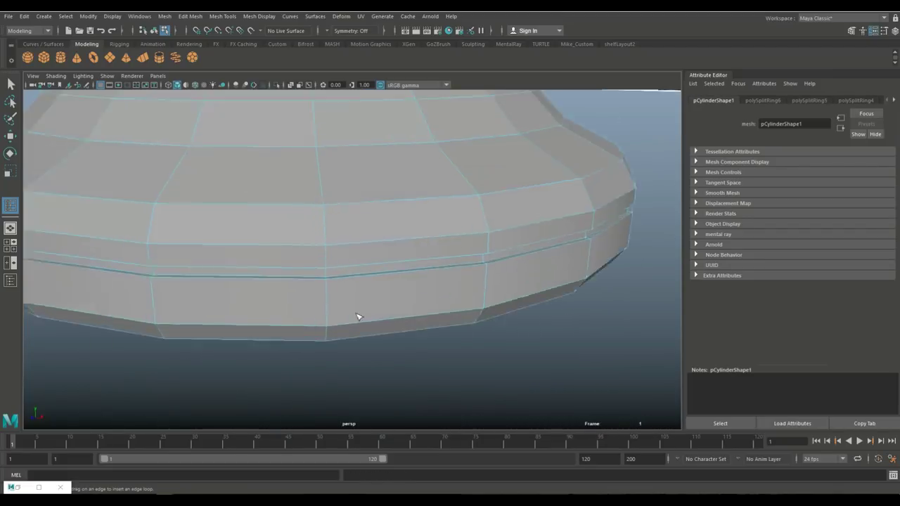
pyautogui.scroll(3, 314, 225)
# Add another edge loop near the base rim, then create a second cylinder.
pyautogui.click(313, 216)
pyautogui.scroll(-4, 312, 216)
pyautogui.moveTo(418, 345)
pyautogui.keyDown('alt'); pyautogui.mouseDown()
pyautogui.moveTo(394, 283)
pyautogui.moveTo(417, 312)
pyautogui.mouseUp(); pyautogui.keyUp('alt')
pyautogui.scroll(3, 393, 284)
pyautogui.scroll(2, 209, 188)
pyautogui.click(60, 57)
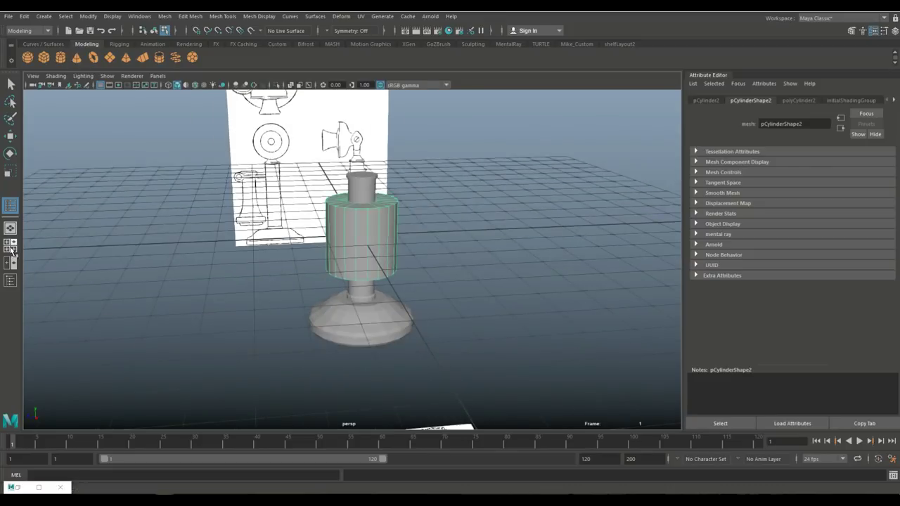
# Move and shrink the new cylinder over the receiver drawing, stretching its top vertices to the outline.
pyautogui.press('w')
pyautogui.moveTo(468, 244); pyautogui.dragTo(392, 245)
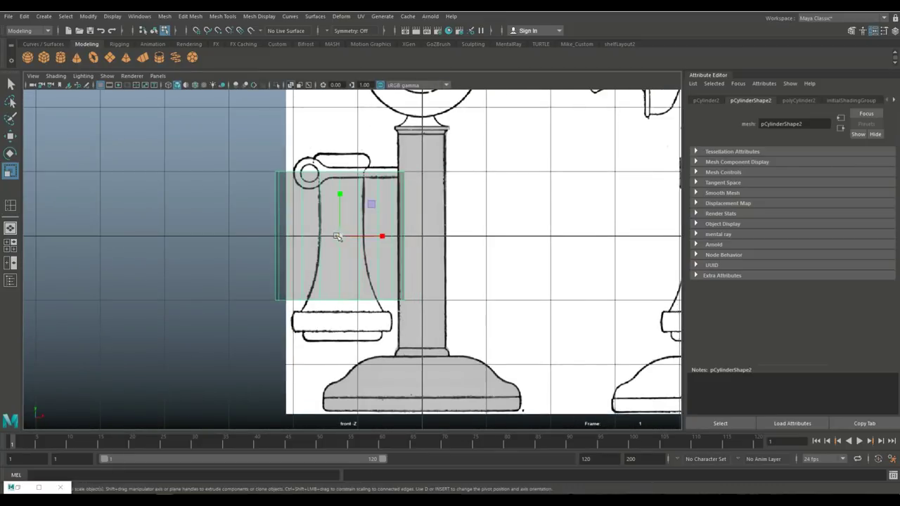
pyautogui.moveTo(337, 237); pyautogui.dragTo(295, 278)
pyautogui.press('w')
pyautogui.moveTo(345, 191); pyautogui.dragTo(348, 222)
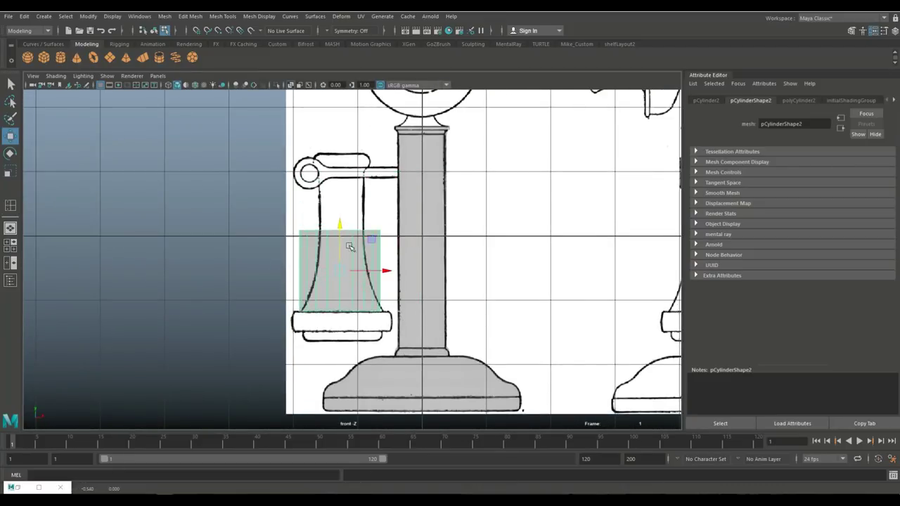
pyautogui.moveTo(373, 239); pyautogui.dragTo(374, 211, button='right')
pyautogui.moveTo(288, 218); pyautogui.dragTo(397, 243)
pyautogui.moveTo(347, 227); pyautogui.dragTo(347, 150)
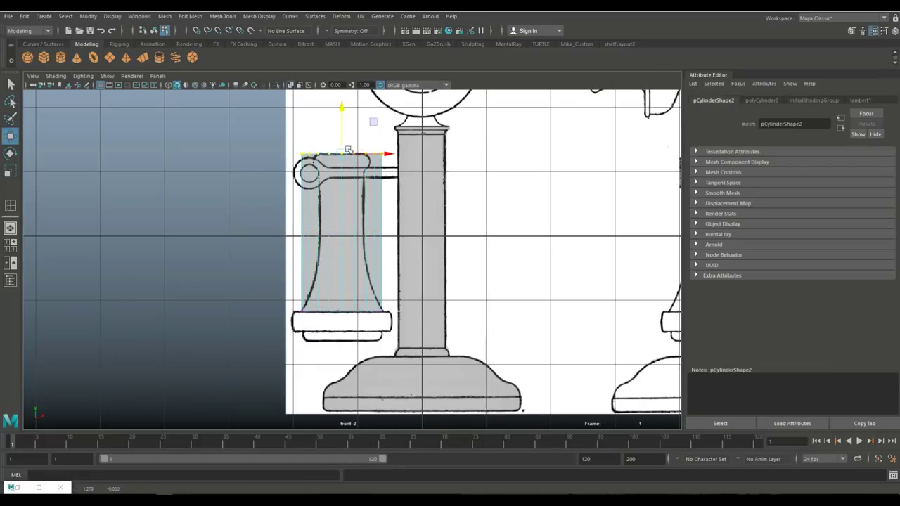
# Insert an edge loop across the receiver and bring up the Insert Edge Loop tool settings.
pyautogui.click(222, 16)
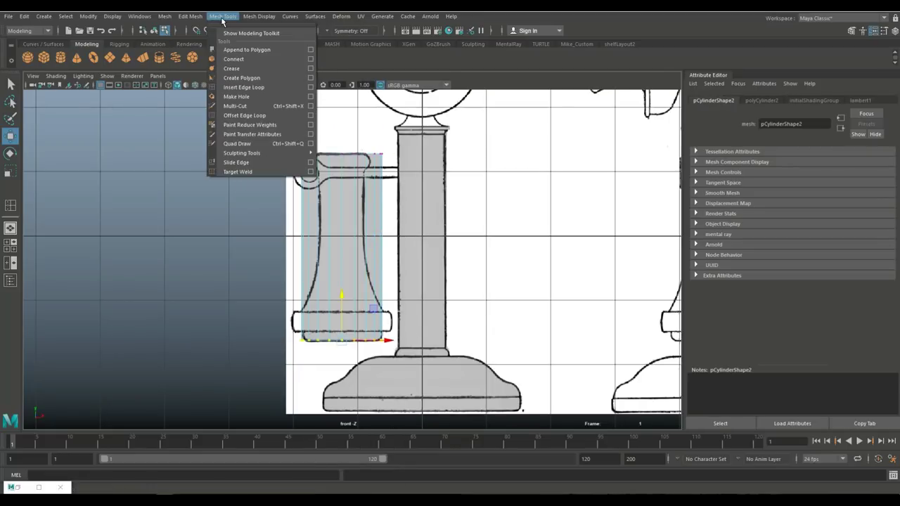
pyautogui.click(264, 87)
pyautogui.click(320, 320)
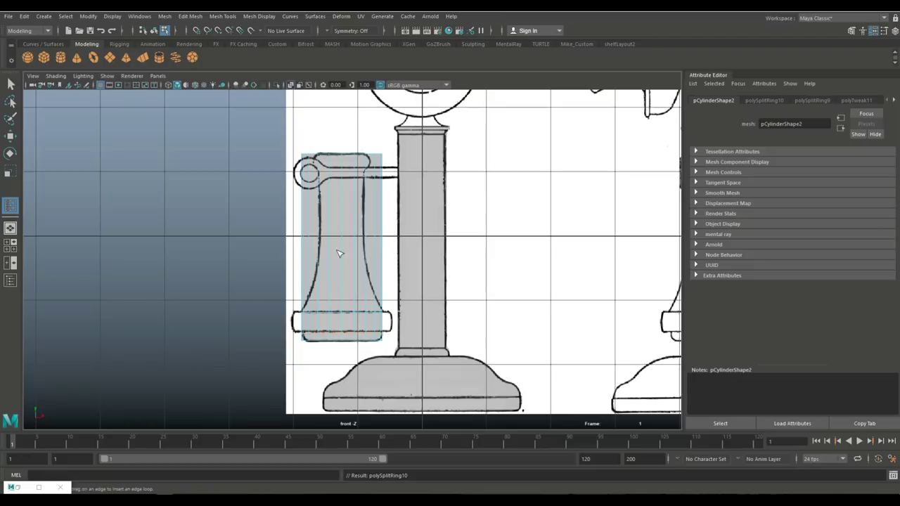
pyautogui.click(222, 16)
pyautogui.click(314, 87)
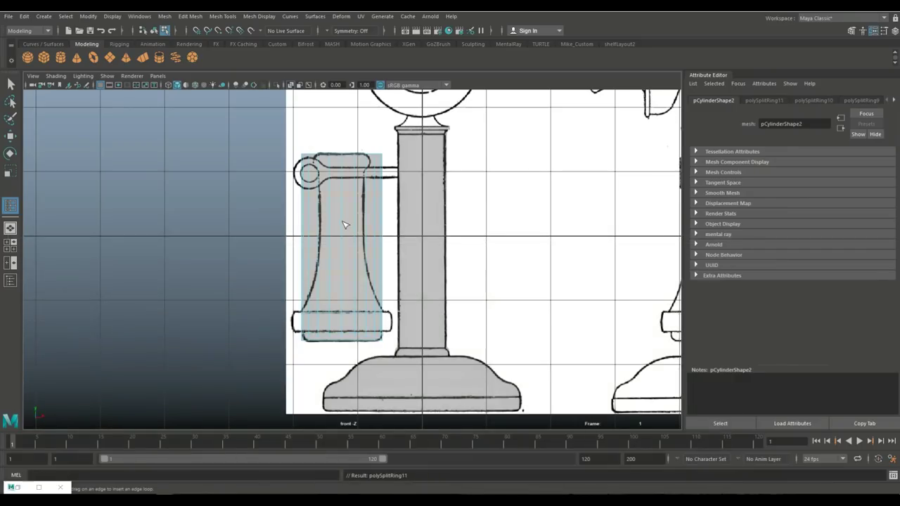
# Insert multiple evenly spaced edge loops along the receiver cylinder.
pyautogui.scroll(3, 368, 223)
pyautogui.rightClick(355, 204)
pyautogui.click(422, 208)
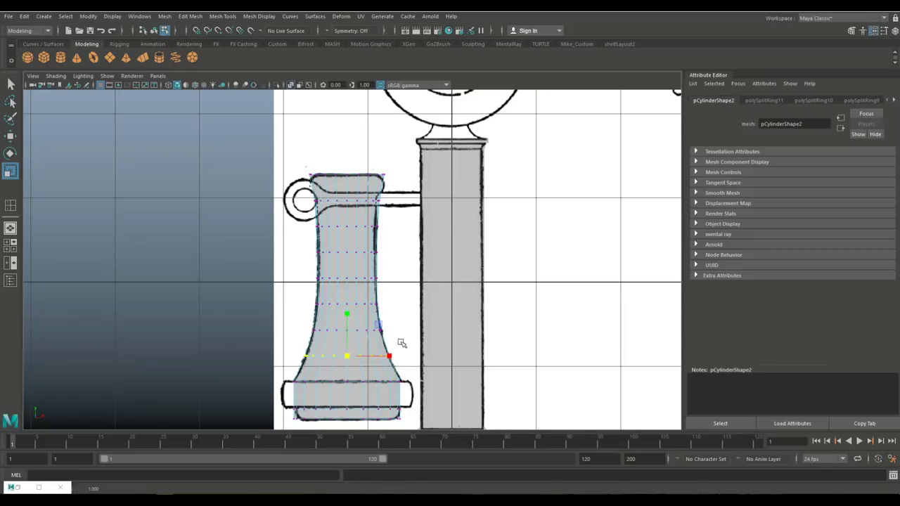
# Extrude the receiver's bottom band of faces outward.
pyautogui.keyDown('alt'); pyautogui.moveTo(402, 344); pyautogui.dragTo(399, 215, button='middle'); pyautogui.keyUp('alt')
pyautogui.keyDown('shift'); pyautogui.moveTo(352, 203); pyautogui.dragTo(351, 189, button='right'); pyautogui.keyUp('shift')
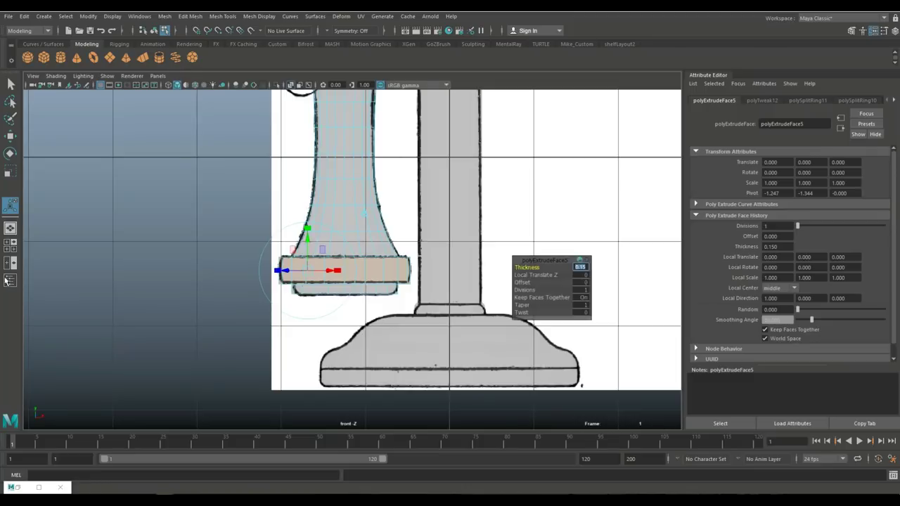
pyautogui.press('space')
pyautogui.press('space')
pyautogui.click(482, 265)
pyautogui.moveTo(483, 265)
pyautogui.keyDown('alt'); pyautogui.mouseDown()
pyautogui.moveTo(554, 275)
pyautogui.moveTo(519, 219)
pyautogui.moveTo(459, 301)
pyautogui.moveTo(464, 282)
pyautogui.moveTo(488, 275)
pyautogui.moveTo(476, 356)
pyautogui.mouseUp(); pyautogui.keyUp('alt')
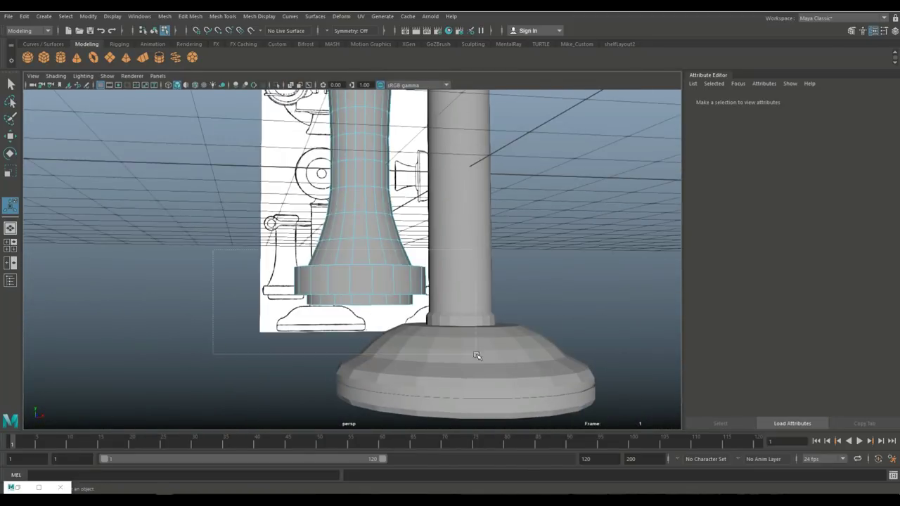
# Extrude the bottom opening's border edges twice, scaling the ring inward.
pyautogui.click(485, 254)
pyautogui.keyDown('alt'); pyautogui.moveTo(500, 320); pyautogui.dragTo(316, 281); pyautogui.keyUp('alt')
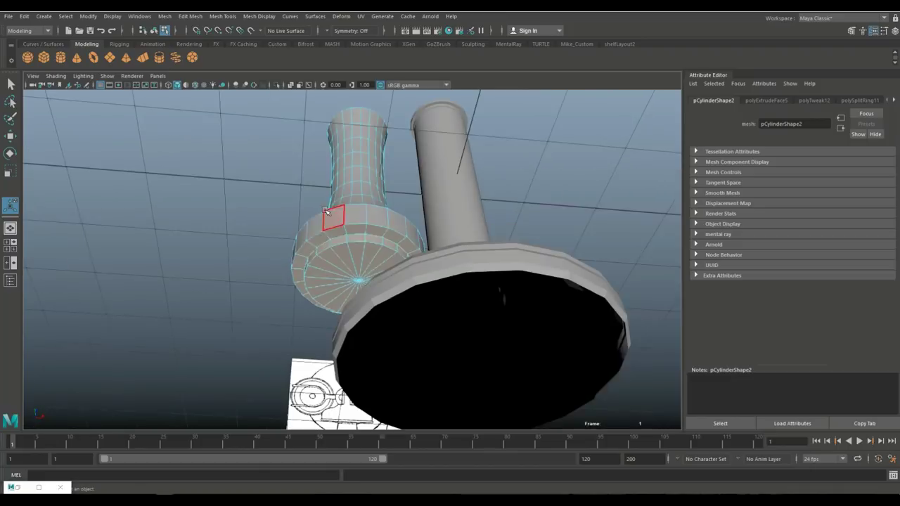
pyautogui.press('space')
pyautogui.press('space')
pyautogui.click(261, 268)
pyautogui.scroll(3, 261, 267)
pyautogui.click(475, 209)
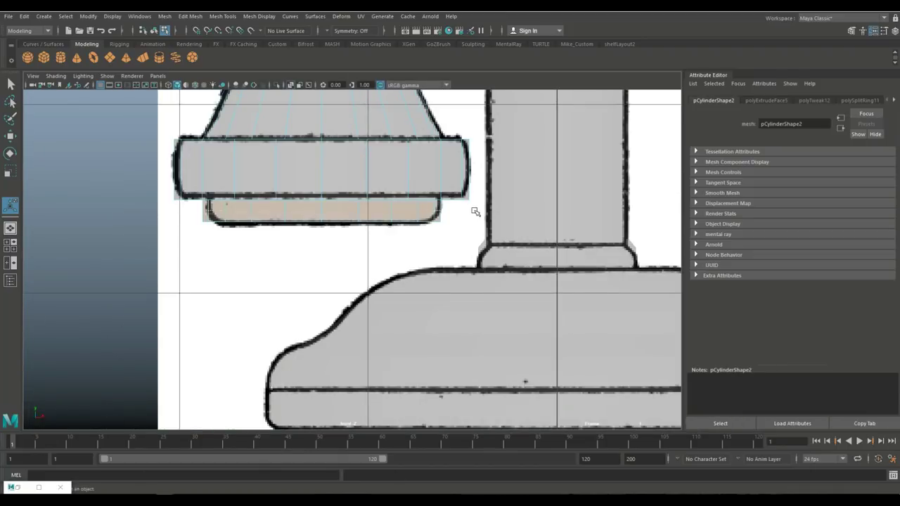
pyautogui.press('space')
pyautogui.press('space')
pyautogui.keyDown('alt'); pyautogui.moveTo(474, 199); pyautogui.dragTo(337, 141); pyautogui.keyUp('alt')
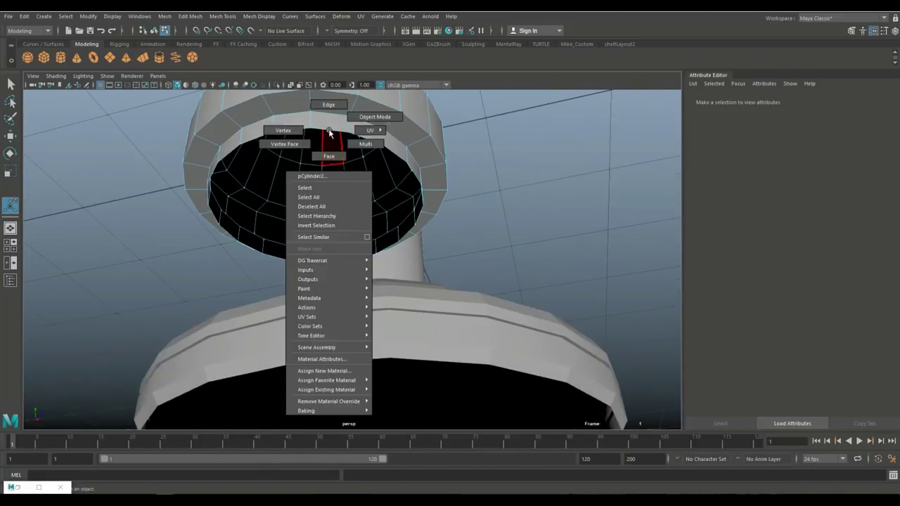
pyautogui.keyDown('shift'); pyautogui.moveTo(331, 131); pyautogui.dragTo(296, 176, button='right'); pyautogui.keyUp('shift')
pyautogui.moveTo(296, 176); pyautogui.dragTo(281, 176)
pyautogui.keyDown('shift'); pyautogui.moveTo(309, 176); pyautogui.dragTo(296, 189, button='right'); pyautogui.keyUp('shift')
pyautogui.moveTo(321, 177)
pyautogui.keyDown('alt'); pyautogui.mouseDown()
pyautogui.moveTo(321, 141)
pyautogui.moveTo(338, 274)
pyautogui.mouseUp(); pyautogui.keyUp('alt')
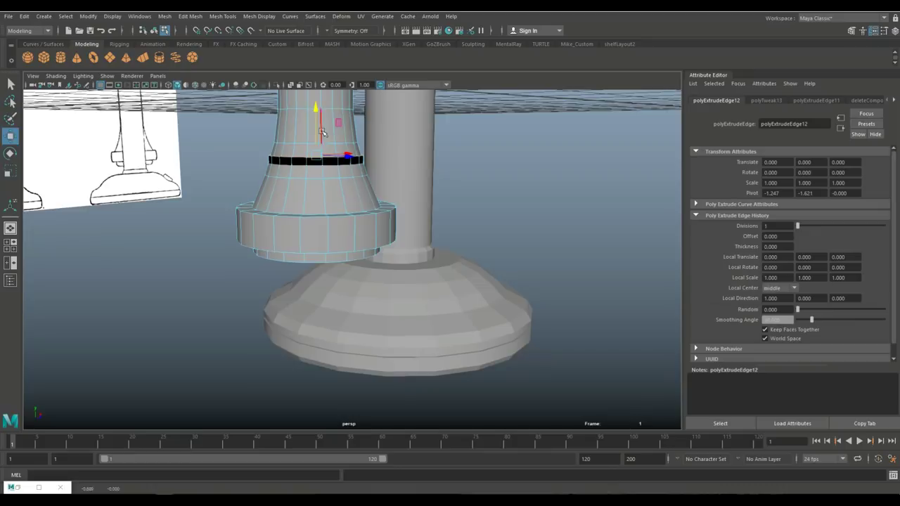
# Add edge loops around the receiver's bottom ring.
pyautogui.keyDown('alt'); pyautogui.moveTo(301, 156); pyautogui.dragTo(330, 183); pyautogui.keyUp('alt')
pyautogui.scroll(-5, 352, 246)
pyautogui.click(341, 190)
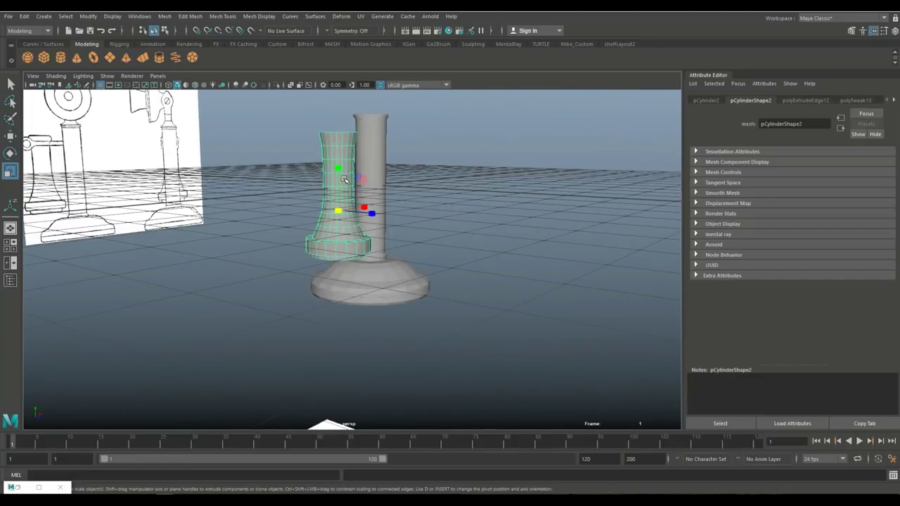
pyautogui.scroll(5, 457, 280)
pyautogui.scroll(-5, 458, 280)
pyautogui.click(222, 15)
pyautogui.click(312, 89)
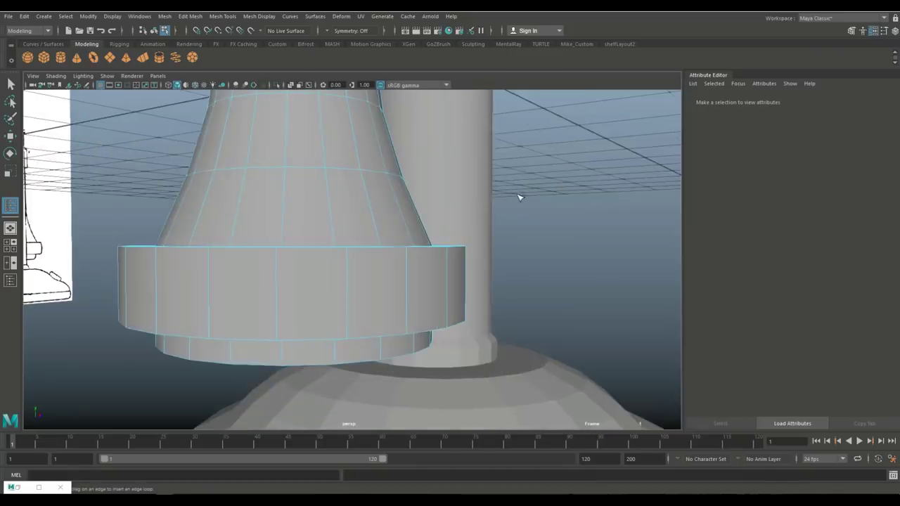
# Bevel the selected edges of the receiver's bottom collar.
pyautogui.moveTo(518, 194)
pyautogui.keyDown('alt'); pyautogui.mouseDown()
pyautogui.moveTo(360, 205)
pyautogui.moveTo(339, 153)
pyautogui.mouseUp(); pyautogui.keyUp('alt')
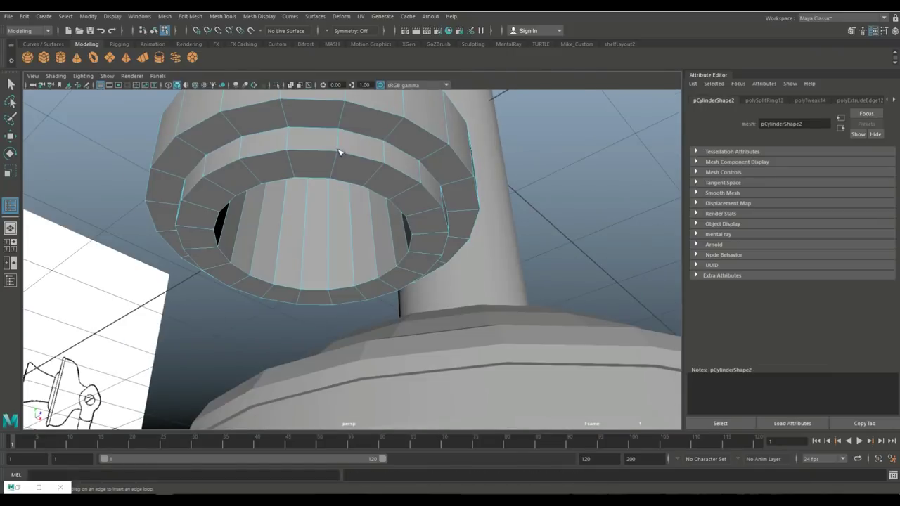
pyautogui.keyDown('alt'); pyautogui.moveTo(335, 173); pyautogui.dragTo(420, 259); pyautogui.keyUp('alt')
pyautogui.click(190, 16)
pyautogui.click(211, 48)
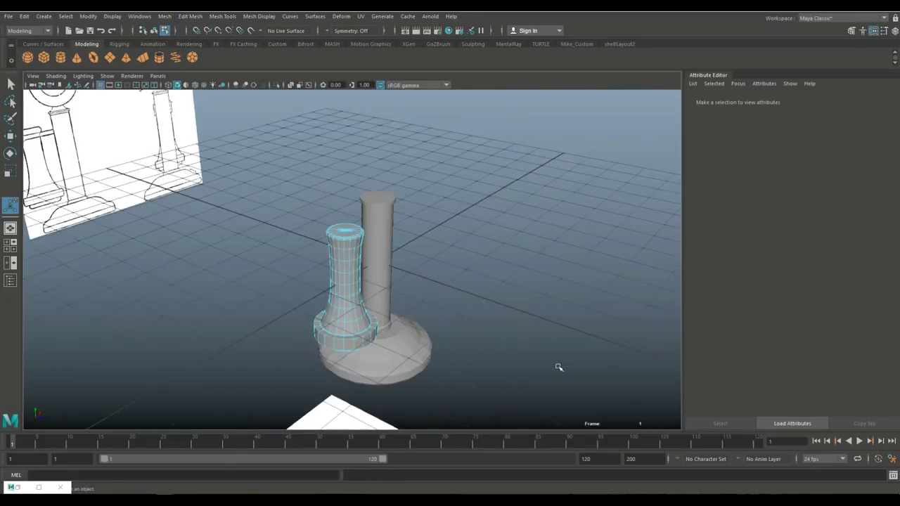
pyautogui.moveTo(559, 367)
pyautogui.keyDown('alt'); pyautogui.mouseDown()
pyautogui.moveTo(438, 316)
pyautogui.moveTo(405, 281)
pyautogui.mouseUp(); pyautogui.keyUp('alt')
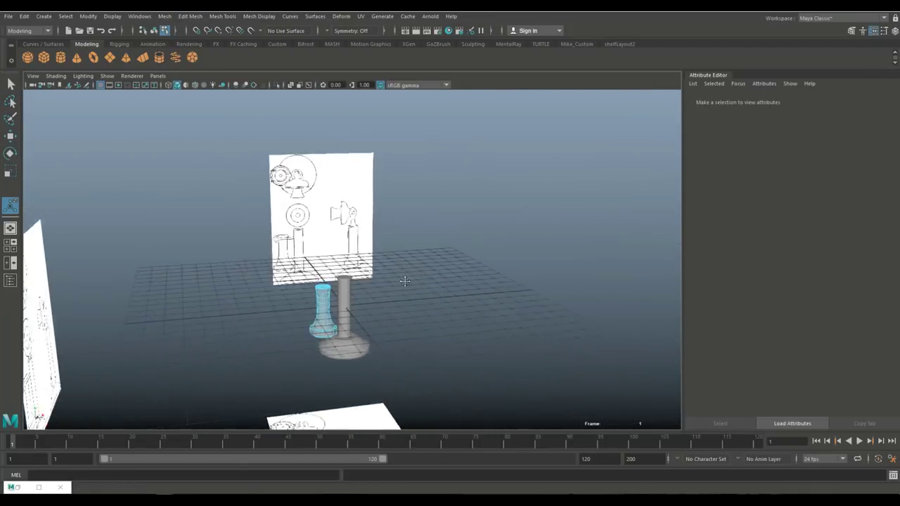
# Create a polygon cylinder and move and rotate it onto the horn in the side view.
pyautogui.click(60, 57)
pyautogui.press('space')
pyautogui.press('space')
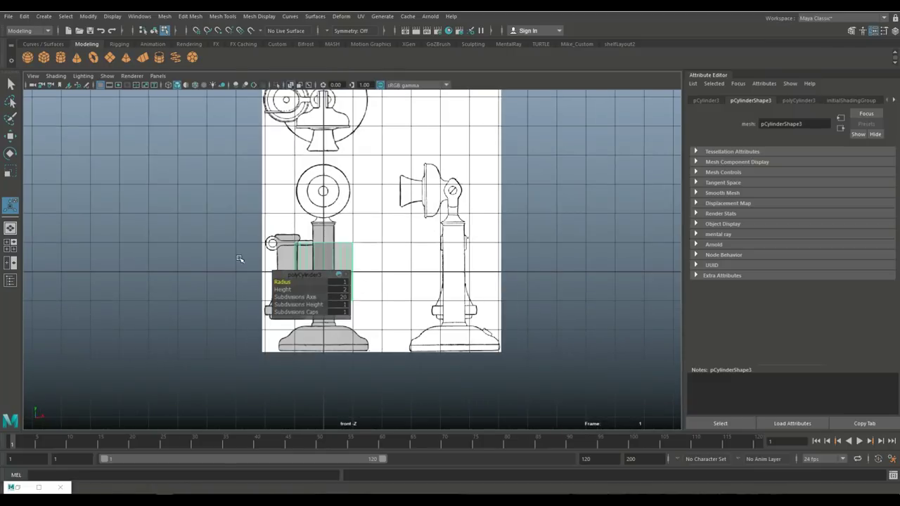
pyautogui.moveTo(323, 253); pyautogui.dragTo(366, 204, button='right')
pyautogui.press('w')
pyautogui.moveTo(331, 267)
pyautogui.mouseDown()
pyautogui.moveTo(422, 267)
pyautogui.moveTo(434, 178)
pyautogui.mouseUp()
pyautogui.press('e')
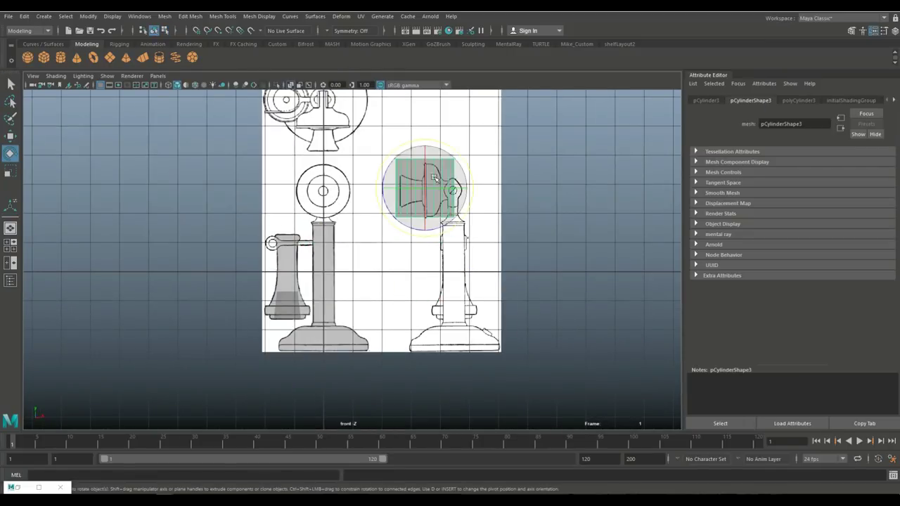
pyautogui.scroll(3, 450, 196)
pyautogui.scroll(2, 412, 260)
pyautogui.press('w')
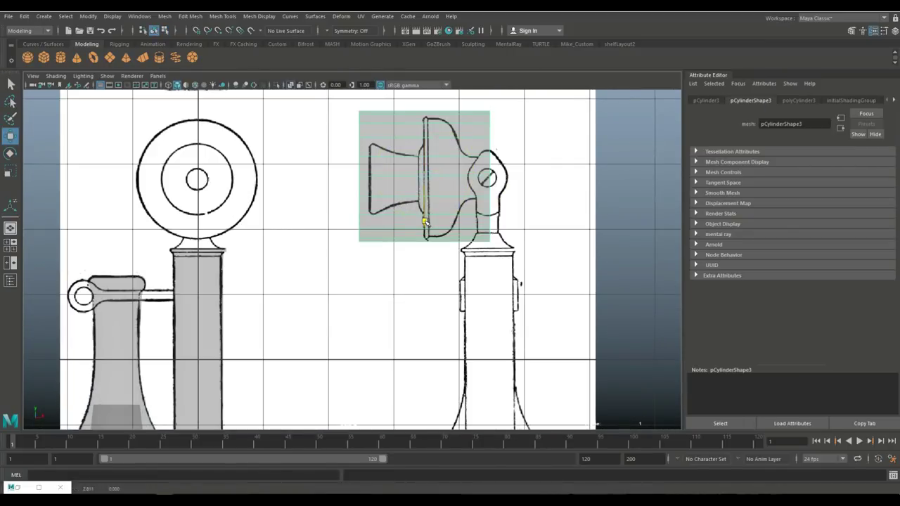
# Frame the horn cylinder and insert edge loops across it.
pyautogui.keyDown('alt'); pyautogui.moveTo(424, 180); pyautogui.dragTo(327, 224, button='middle'); pyautogui.keyUp('alt')
pyautogui.scroll(2, 141, 250)
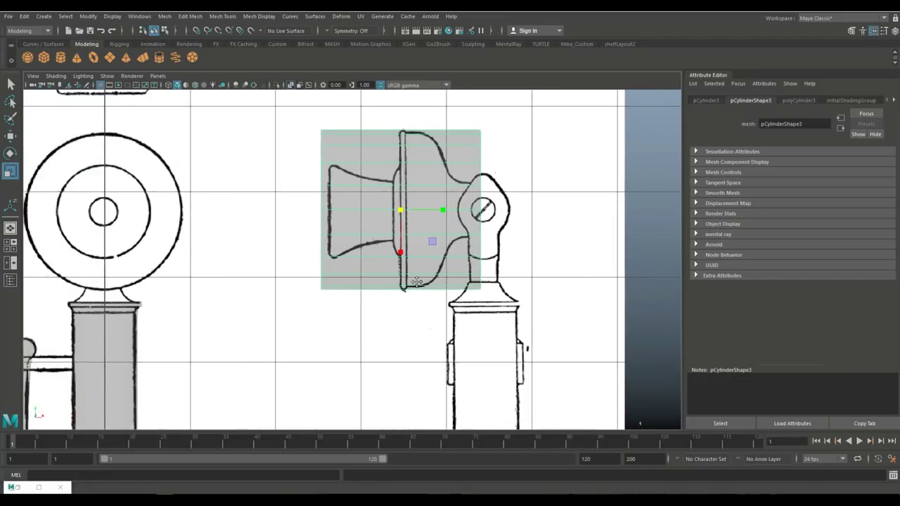
pyautogui.keyDown('alt'); pyautogui.moveTo(223, 198); pyautogui.dragTo(305, 199, button='middle'); pyautogui.keyUp('alt')
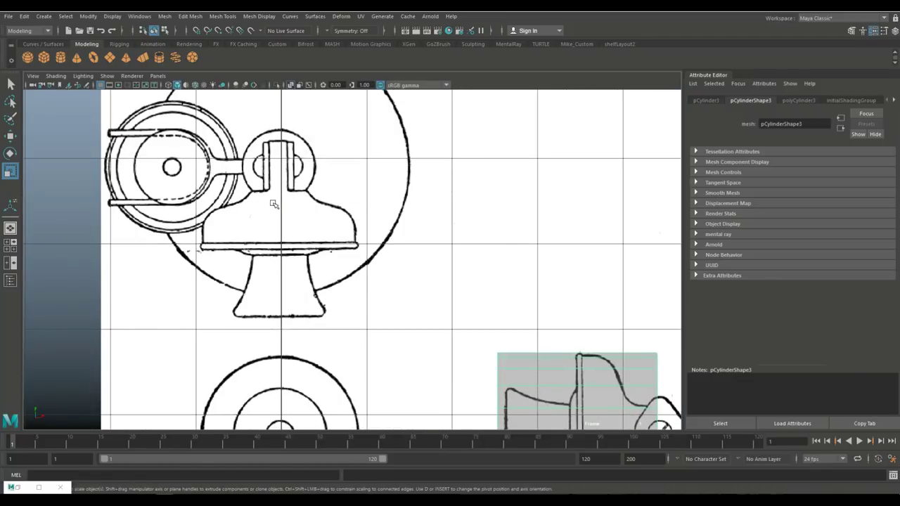
pyautogui.press('a')
pyautogui.press('f')
pyautogui.press('a')
pyautogui.press('f')
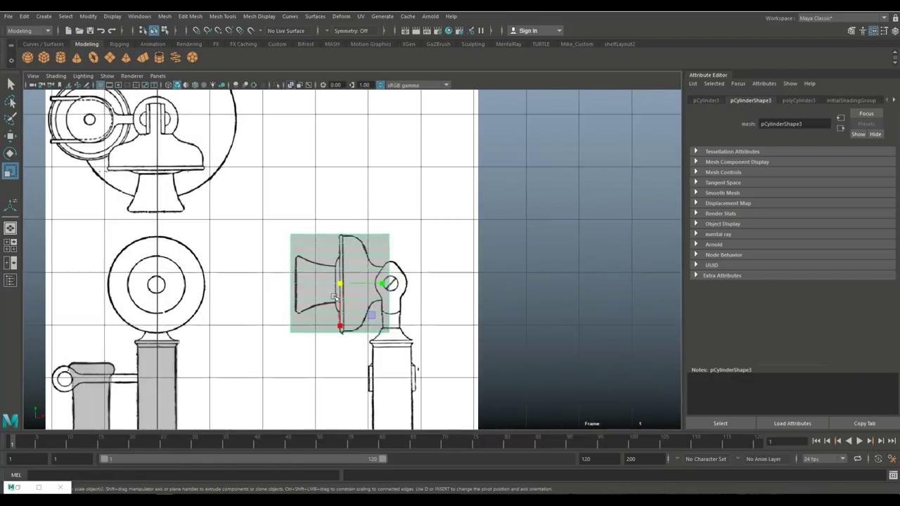
pyautogui.keyDown('alt'); pyautogui.moveTo(334, 297); pyautogui.dragTo(331, 264, button='middle'); pyautogui.keyUp('alt')
pyautogui.click(222, 17)
pyautogui.click(309, 69)
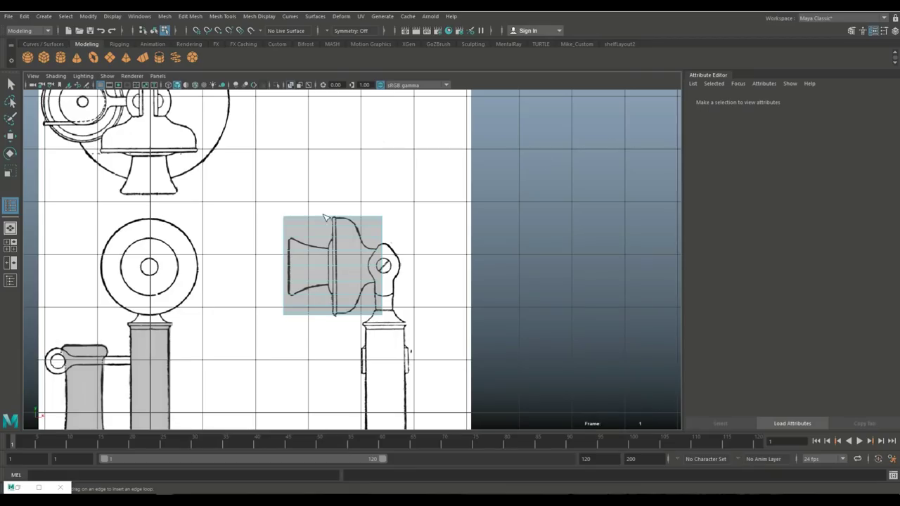
pyautogui.scroll(2, 361, 284)
pyautogui.moveTo(365, 228); pyautogui.dragTo(390, 409, button='right')
# Narrow the cylinder's back-end vertices and line its mouth up with the horn reference.
pyautogui.press('q')
pyautogui.moveTo(385, 234); pyautogui.dragTo(411, 373, button='right')
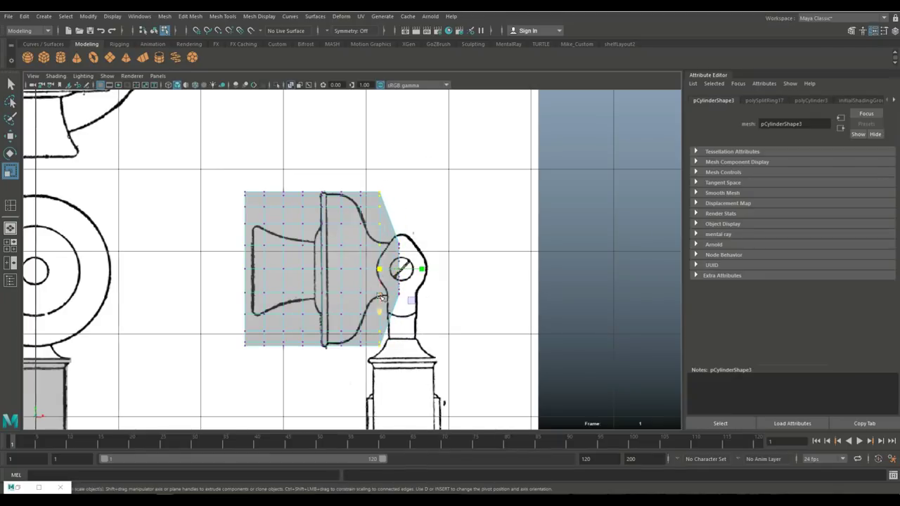
pyautogui.moveTo(358, 273); pyautogui.dragTo(335, 287)
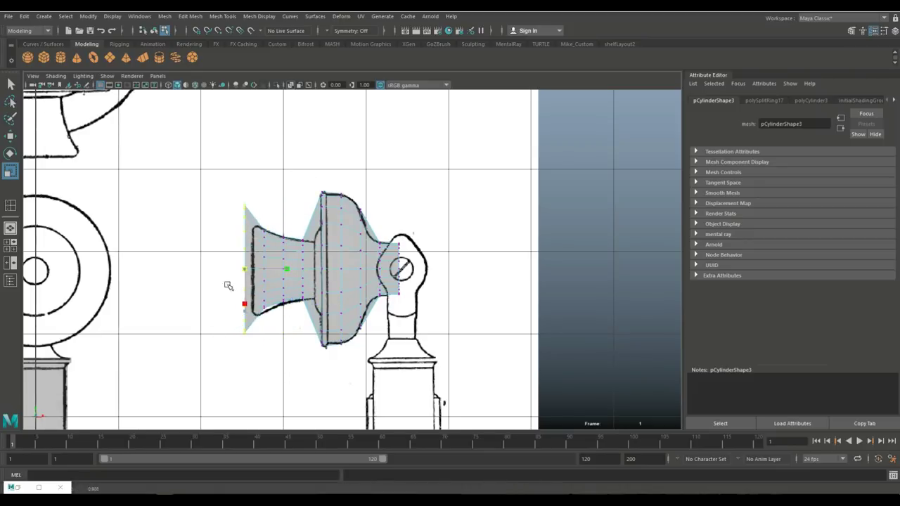
pyautogui.press('w')
pyautogui.moveTo(261, 299); pyautogui.dragTo(267, 299, button='middle')
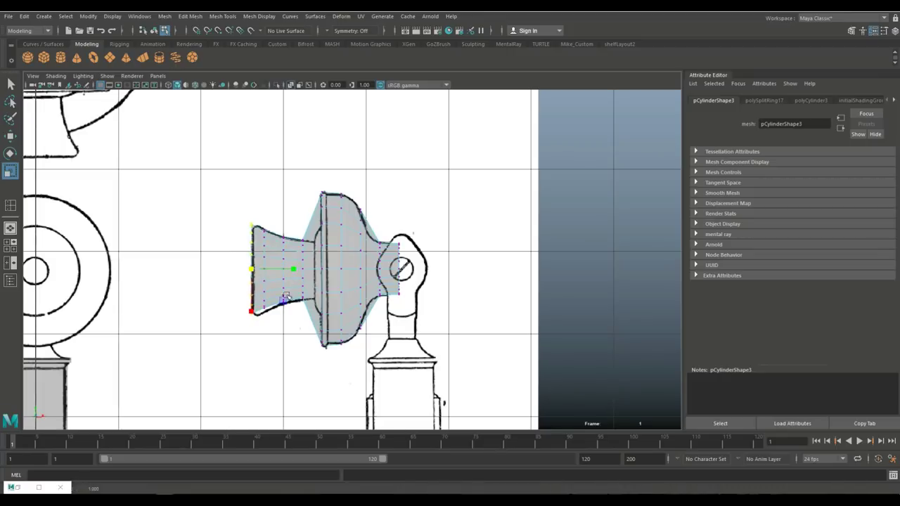
# Add another edge loop near the rim and select the rim vertices for scaling.
pyautogui.scroll(2, 255, 354)
pyautogui.click(223, 15)
pyautogui.click(313, 106)
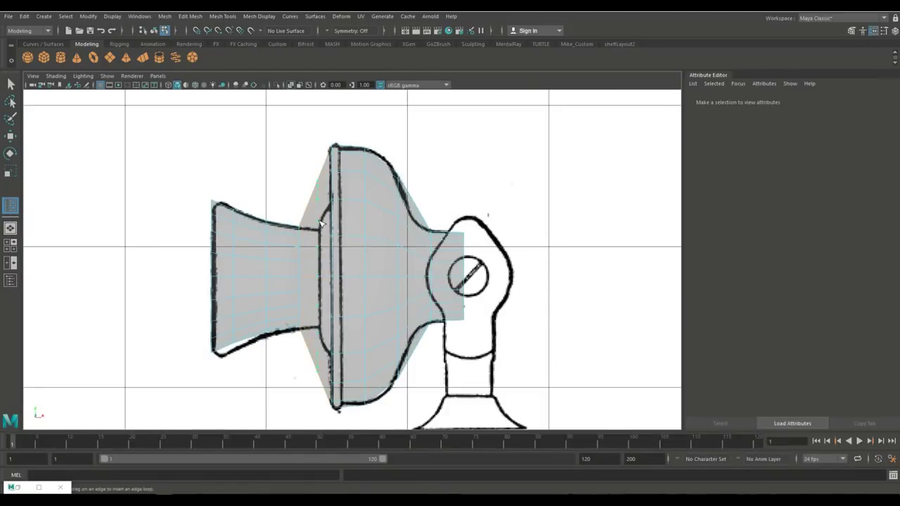
pyautogui.click(331, 179)
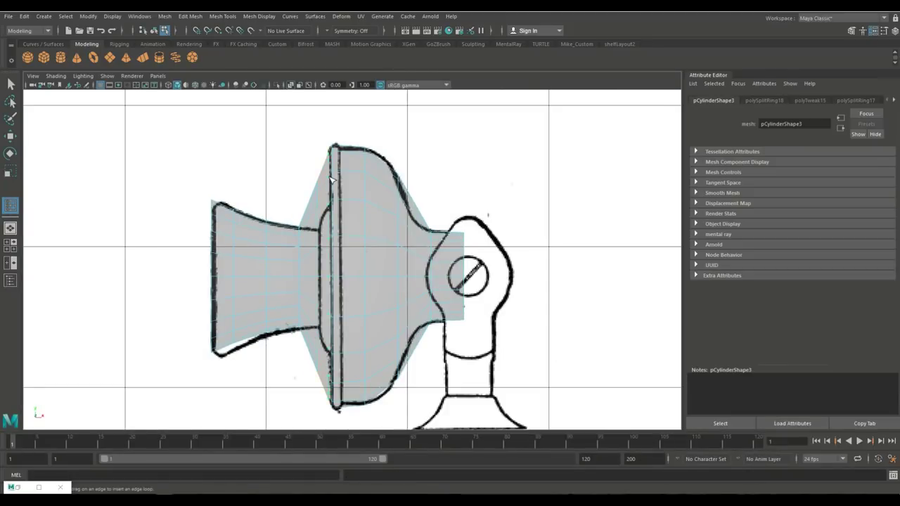
pyautogui.press('q')
pyautogui.moveTo(334, 205); pyautogui.dragTo(321, 179, button='right')
pyautogui.moveTo(309, 141); pyautogui.dragTo(325, 418)
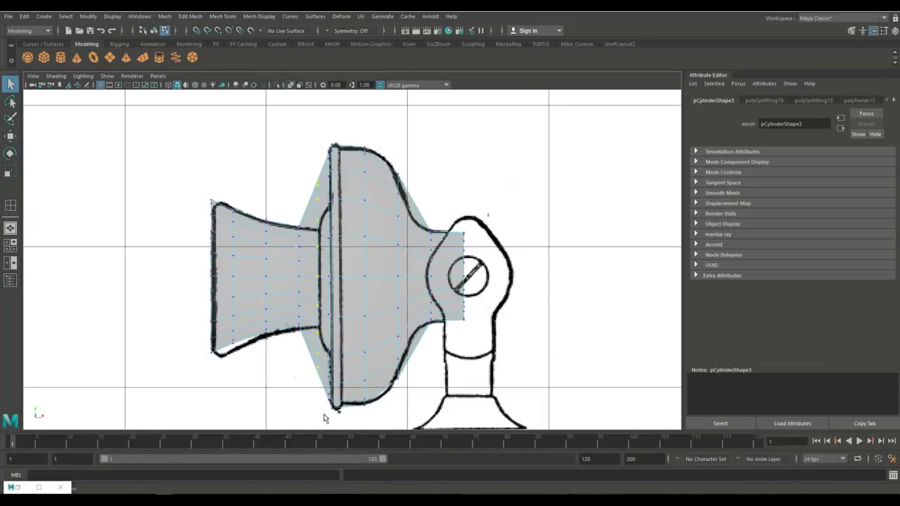
pyautogui.press('r')
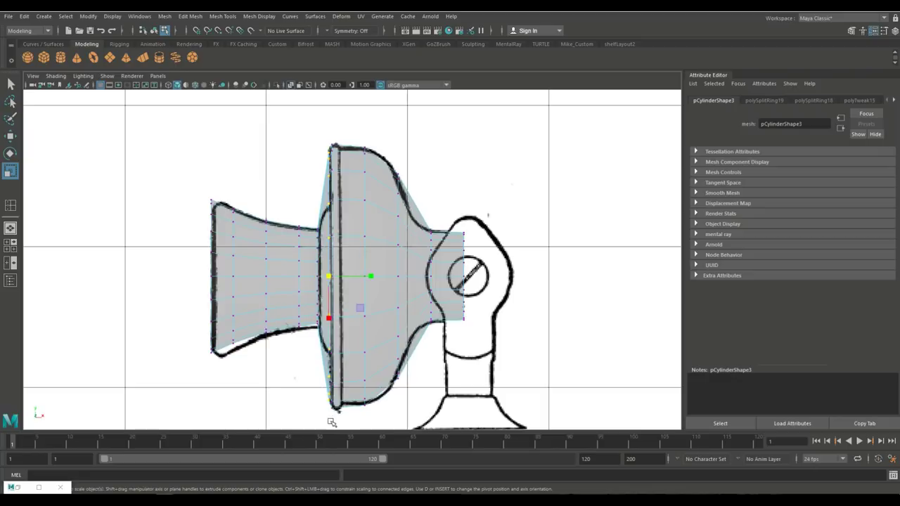
pyautogui.click(9, 254)
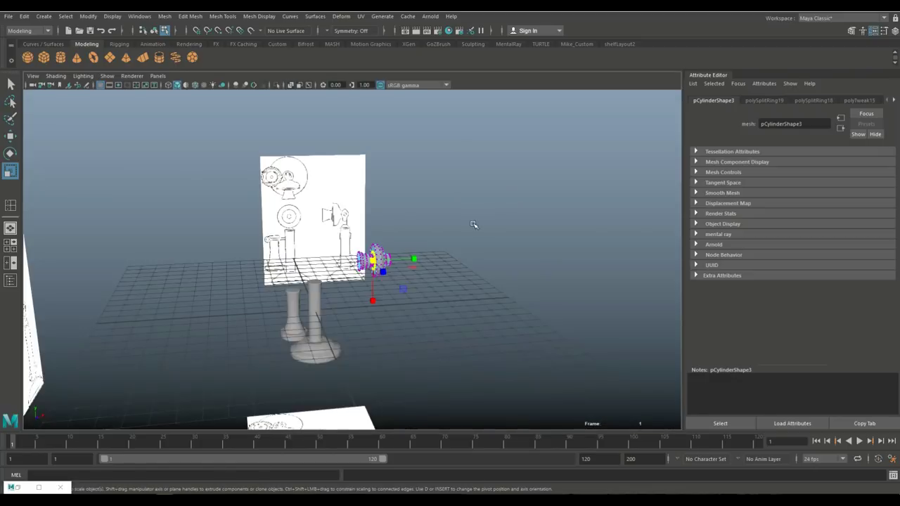
# Extrude the mouthpiece's rim edge loop and push it inward.
pyautogui.scroll(5, 476, 225)
pyautogui.moveTo(508, 257)
pyautogui.keyDown('alt'); pyautogui.mouseDown()
pyautogui.moveTo(484, 260)
pyautogui.moveTo(342, 211)
pyautogui.mouseUp(); pyautogui.keyUp('alt')
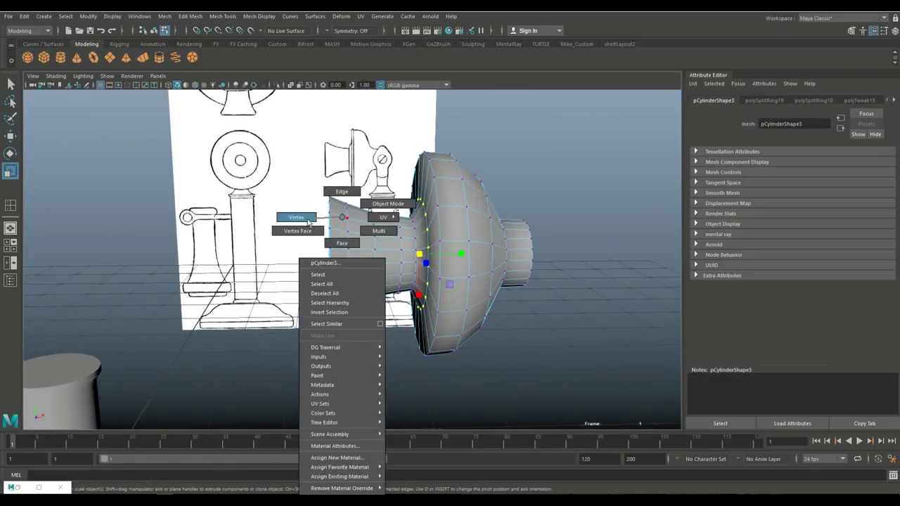
pyautogui.moveTo(342, 211); pyautogui.dragTo(342, 184, button='right')
pyautogui.click(333, 301)
pyautogui.moveTo(339, 349)
pyautogui.keyDown('alt'); pyautogui.mouseDown()
pyautogui.moveTo(345, 261)
pyautogui.moveTo(306, 276)
pyautogui.moveTo(330, 275)
pyautogui.mouseUp(); pyautogui.keyUp('alt')
pyautogui.doubleClick(346, 213)
pyautogui.hotkey('ctrl', 'e')
pyautogui.hotkey('ctrl', 'e')
pyautogui.moveTo(330, 275)
pyautogui.keyDown('alt'); pyautogui.mouseDown()
pyautogui.moveTo(448, 263)
pyautogui.moveTo(389, 254)
pyautogui.moveTo(492, 267)
pyautogui.moveTo(366, 260)
pyautogui.moveTo(474, 307)
pyautogui.moveTo(393, 316)
pyautogui.moveTo(306, 345)
pyautogui.mouseUp(); pyautogui.keyUp('alt')
pyautogui.press('F8')
# Insert edge loops near the handle junction and near the pivot.
pyautogui.click(220, 17)
pyautogui.click(244, 88)
pyautogui.scroll(2, 472, 294)
pyautogui.scroll(3, 306, 345)
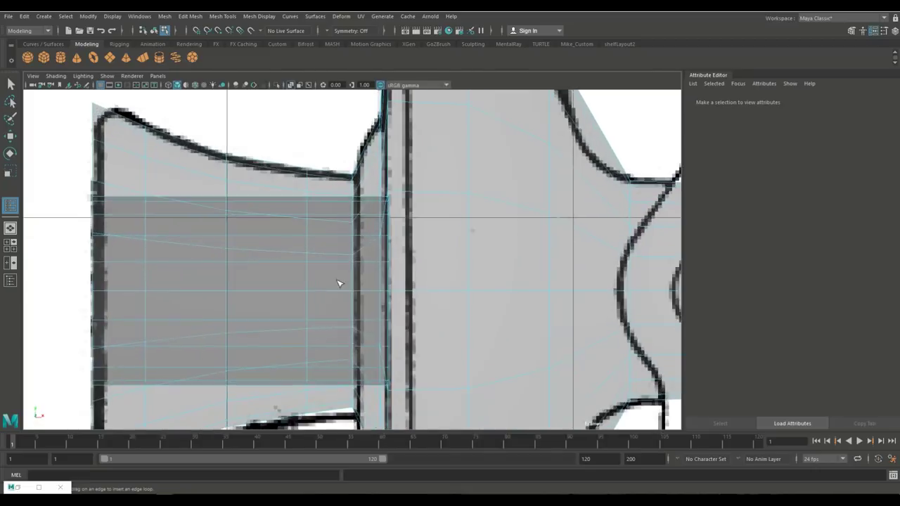
pyautogui.scroll(2, 341, 281)
pyautogui.click(357, 241)
pyautogui.moveTo(303, 249)
pyautogui.keyDown('alt'); pyautogui.mouseDown(button='middle')
pyautogui.moveTo(270, 212)
pyautogui.moveTo(406, 245)
pyautogui.mouseUp(button='middle'); pyautogui.keyUp('alt')
pyautogui.click(268, 212)
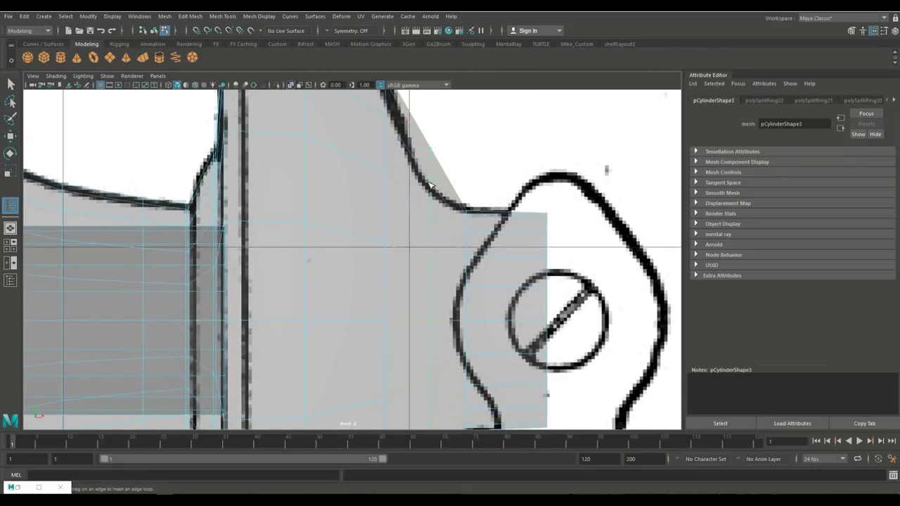
pyautogui.scroll(-2, 429, 188)
pyautogui.scroll(-5, 428, 188)
# Reselect the mouthpiece mesh with edge loop insertion active.
pyautogui.press('q')
pyautogui.scroll(4, 394, 244)
pyautogui.scroll(3, 379, 213)
pyautogui.click(333, 152)
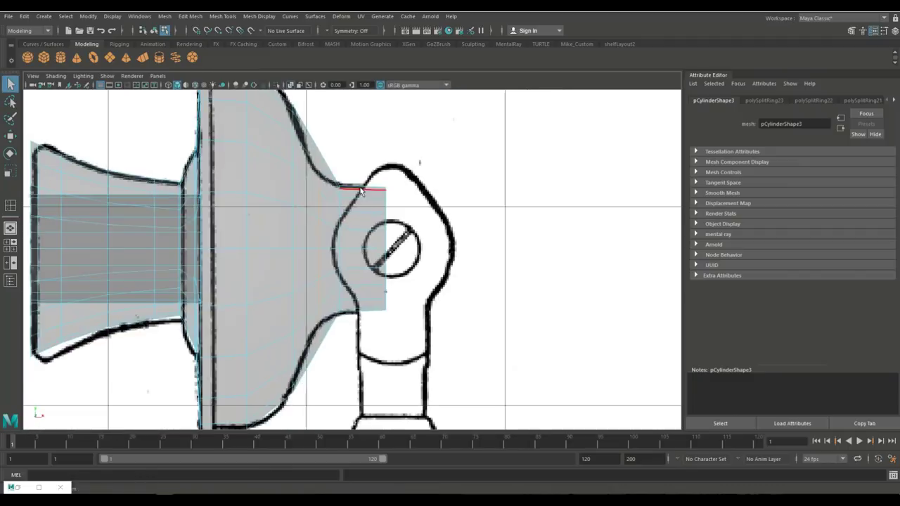
pyautogui.click(336, 301)
pyautogui.press('y')
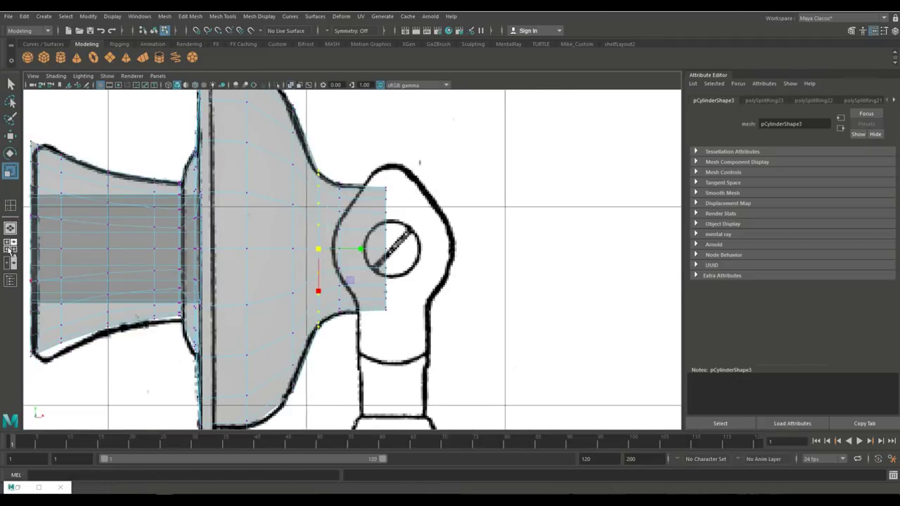
# Add another edge loop near the mouthpiece's open end in perspective view.
pyautogui.click(12, 264)
pyautogui.moveTo(422, 267)
pyautogui.keyDown('alt'); pyautogui.mouseDown()
pyautogui.moveTo(537, 289)
pyautogui.moveTo(415, 305)
pyautogui.mouseUp(); pyautogui.keyUp('alt')
pyautogui.scroll(3, 415, 305)
pyautogui.click(222, 15)
pyautogui.click(239, 77)
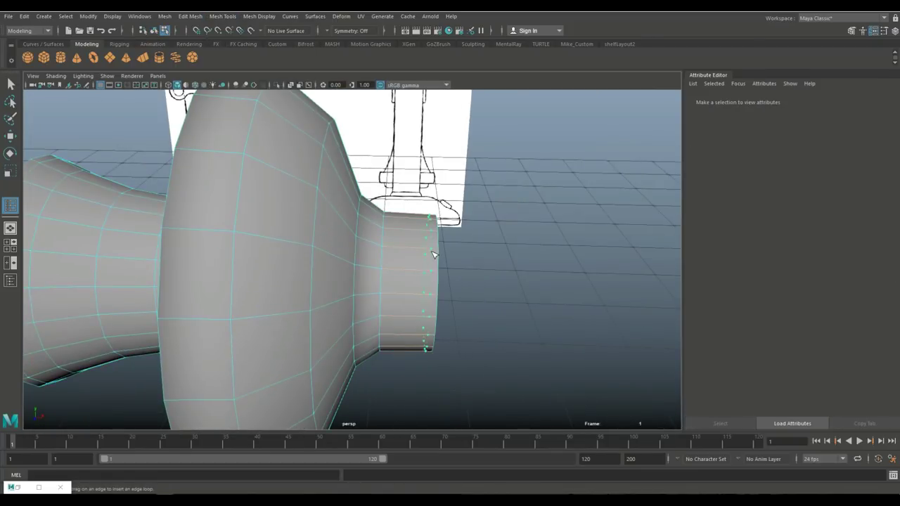
pyautogui.click(428, 253)
pyautogui.scroll(-5, 474, 295)
pyautogui.scroll(6, 450, 286)
pyautogui.keyDown('alt'); pyautogui.moveTo(450, 286); pyautogui.dragTo(386, 284); pyautogui.keyUp('alt')
pyautogui.click(11, 245)
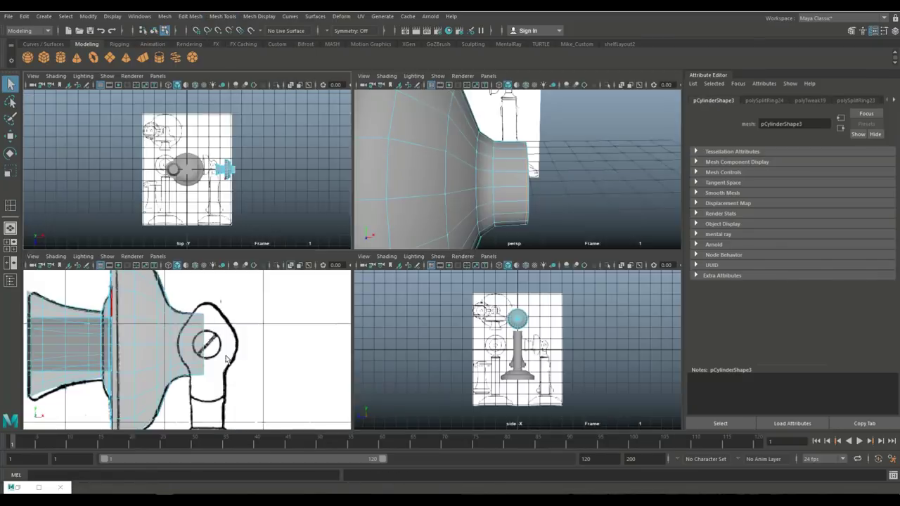
# Select the mouthpiece mesh and close its open end with Fill Hole.
pyautogui.press('space')
pyautogui.scroll(3, 355, 212)
pyautogui.scroll(-2, 355, 212)
pyautogui.click(387, 197)
pyautogui.press('space')
pyautogui.press('space')
pyautogui.moveTo(436, 251)
pyautogui.keyDown('alt'); pyautogui.mouseDown()
pyautogui.moveTo(486, 255)
pyautogui.moveTo(449, 285)
pyautogui.mouseUp(); pyautogui.keyUp('alt')
pyautogui.scroll(-5, 467, 286)
pyautogui.scroll(5, 466, 286)
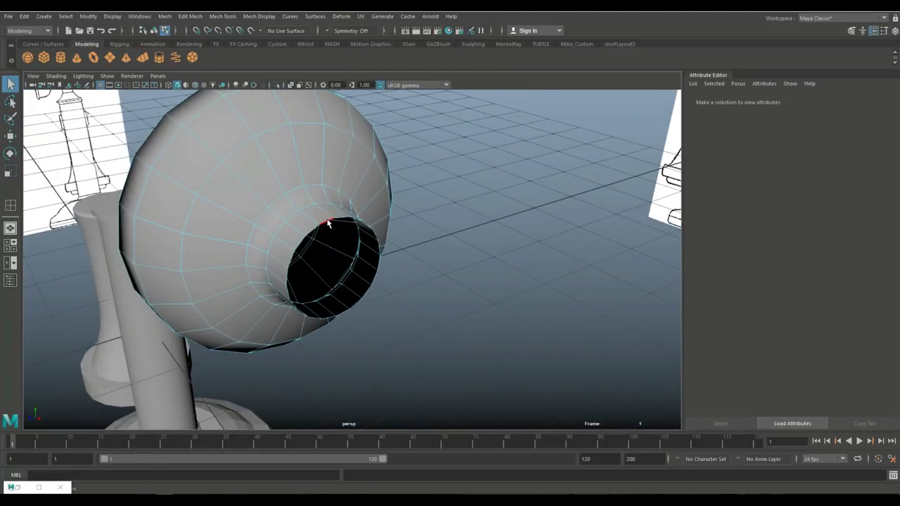
pyautogui.click(328, 224)
pyautogui.click(164, 16)
pyautogui.click(201, 87)
# Multi-Cut a vertical edge across the new end cap.
pyautogui.press('space')
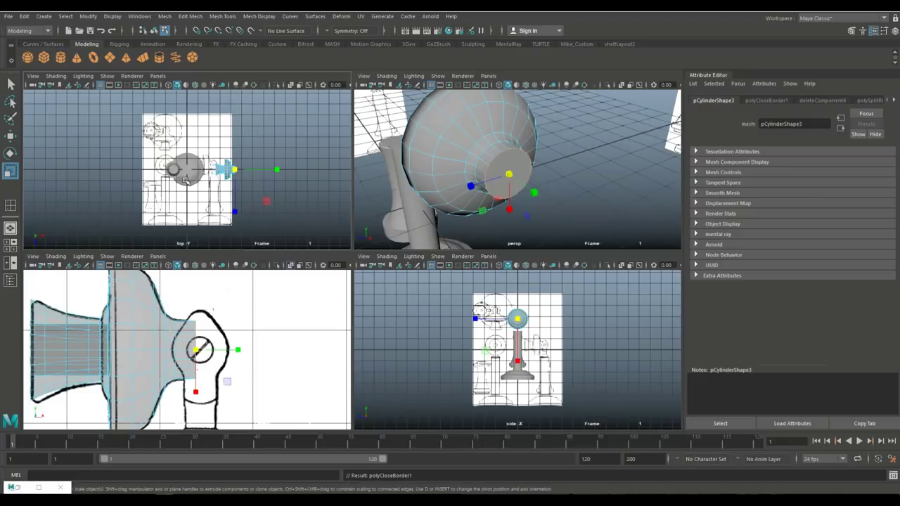
pyautogui.press('space')
pyautogui.keyDown('alt'); pyautogui.moveTo(516, 195); pyautogui.dragTo(450, 232); pyautogui.keyUp('alt')
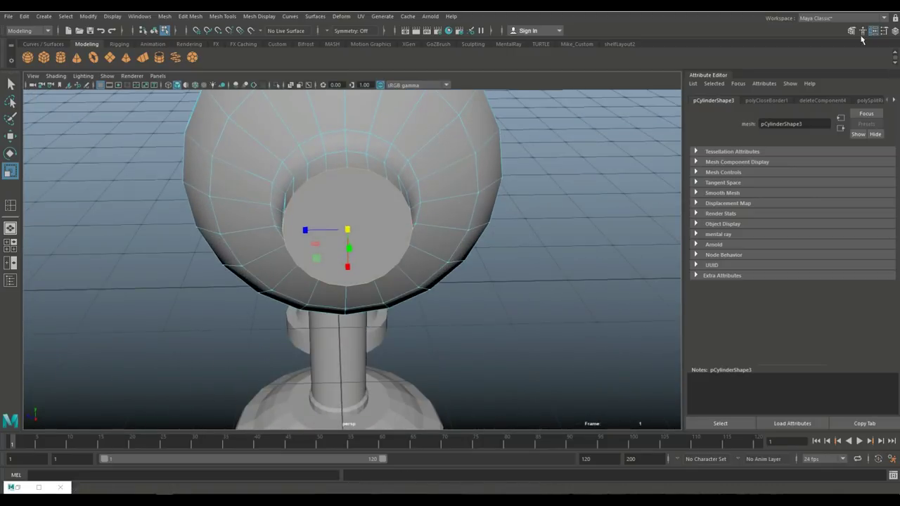
pyautogui.click(851, 31)
pyautogui.click(591, 361)
pyautogui.keyDown('alt'); pyautogui.moveTo(271, 237); pyautogui.dragTo(274, 273); pyautogui.keyUp('alt')
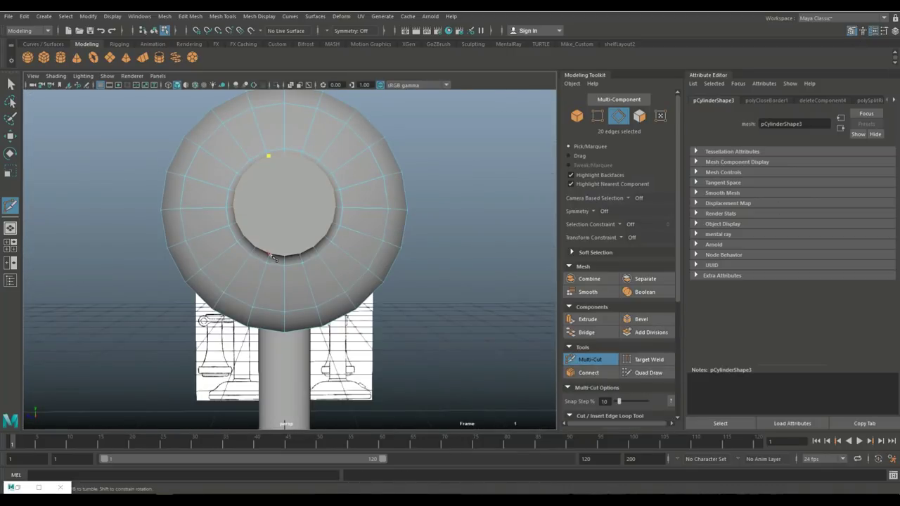
pyautogui.click(274, 260)
pyautogui.click(303, 252)
pyautogui.press('Return')
# Select the central faces of the mouthpiece cap.
pyautogui.keyDown('alt'); pyautogui.moveTo(302, 252); pyautogui.dragTo(388, 237); pyautogui.keyUp('alt')
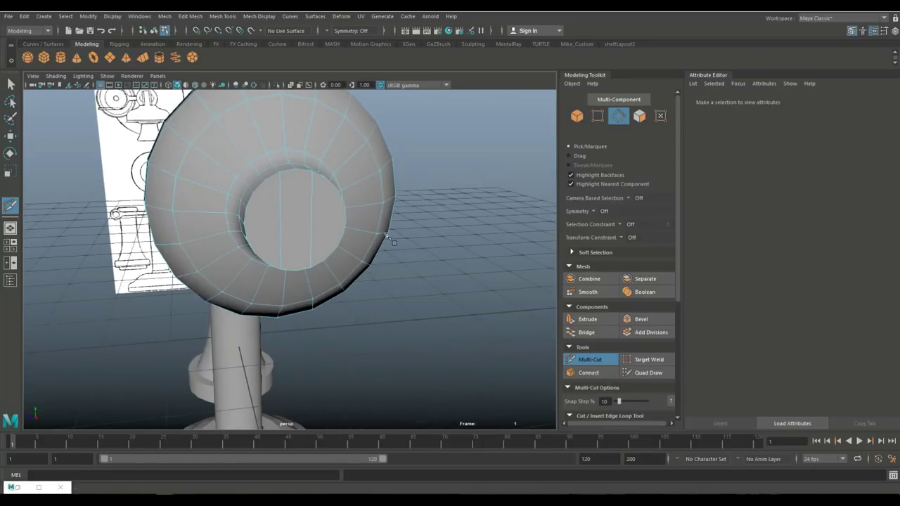
pyautogui.keyDown('alt'); pyautogui.moveTo(257, 229); pyautogui.dragTo(398, 291); pyautogui.keyUp('alt')
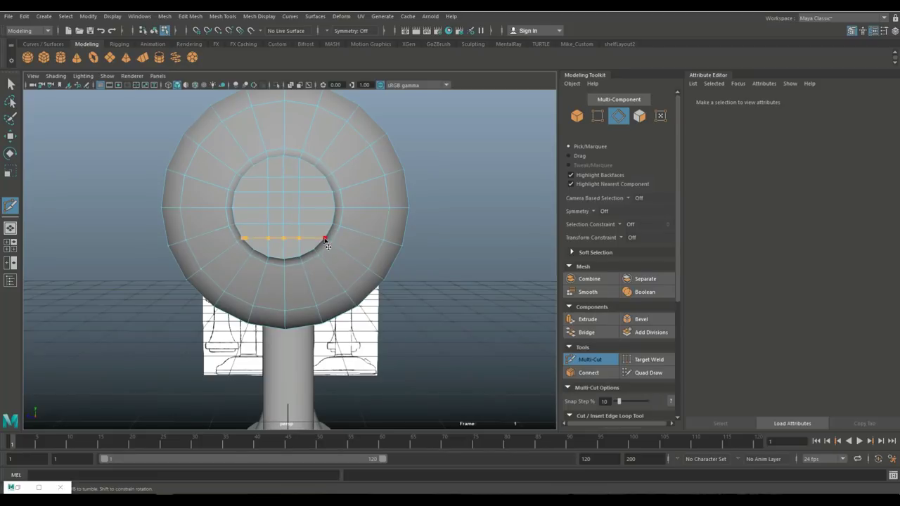
pyautogui.keyDown('alt'); pyautogui.moveTo(298, 260); pyautogui.dragTo(368, 261); pyautogui.keyUp('alt')
pyautogui.press('q')
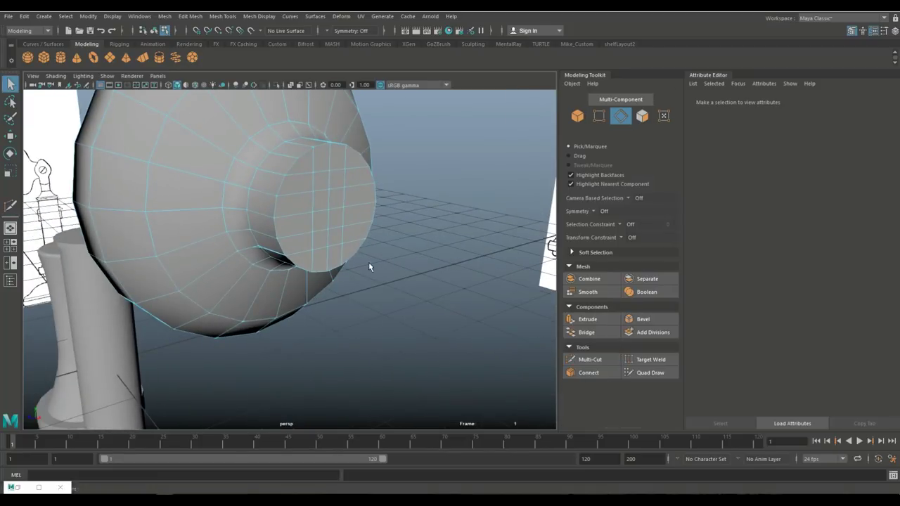
pyautogui.click(336, 258)
pyautogui.scroll(-3, 340, 163)
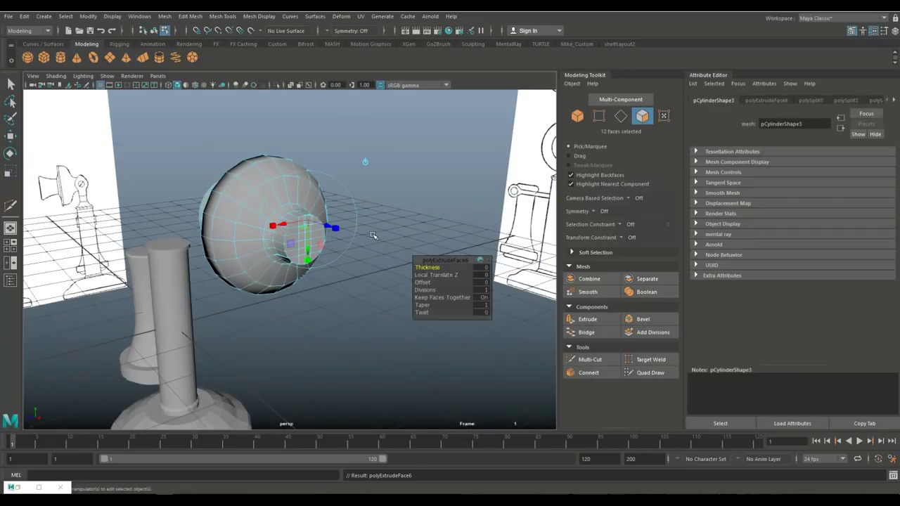
# Extrude the cap faces and fit the block's right-edge vertices to the pivot knob.
pyautogui.hotkey('ctrl', 'e')
pyautogui.scroll(-3, 372, 233)
pyautogui.keyDown('alt'); pyautogui.moveTo(372, 233); pyautogui.dragTo(7, 249); pyautogui.keyUp('alt')
pyautogui.click(7, 249)
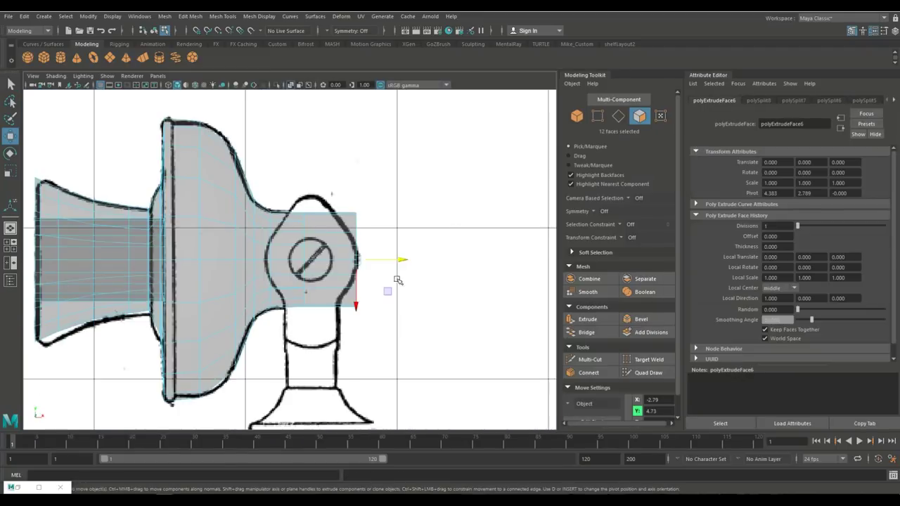
pyautogui.scroll(-5, 405, 264)
pyautogui.scroll(5, 345, 257)
pyautogui.scroll(-5, 345, 258)
pyautogui.scroll(3, 352, 256)
pyautogui.scroll(5, 354, 255)
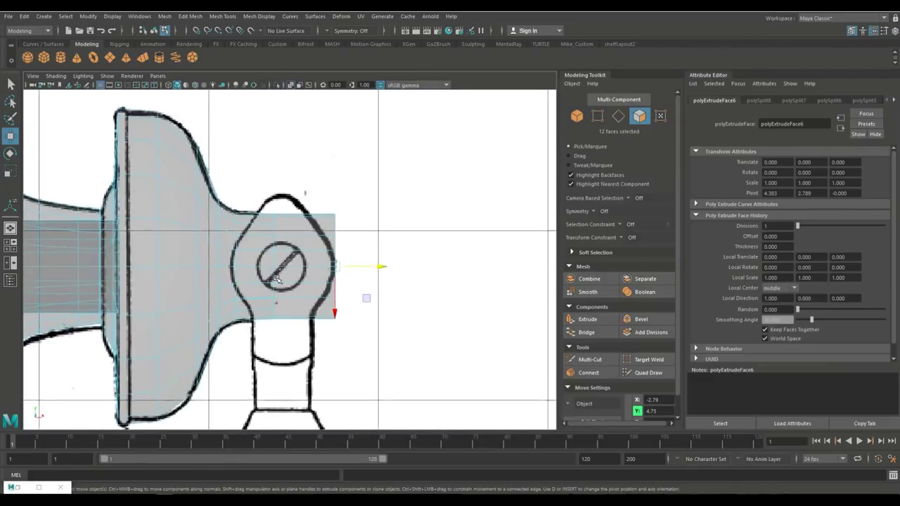
pyautogui.moveTo(341, 211); pyautogui.dragTo(404, 385)
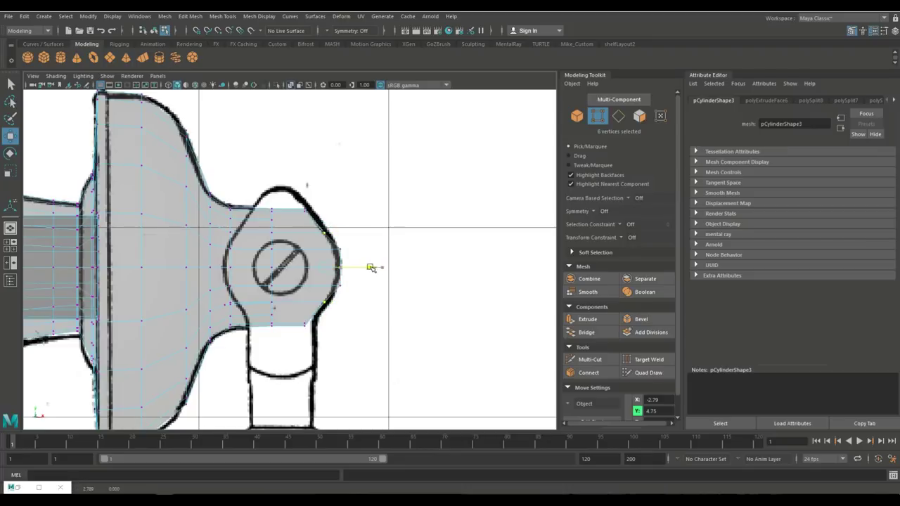
# Insert an edge loop across the extruded block.
pyautogui.click(9, 246)
pyautogui.press('F8')
pyautogui.keyDown('alt'); pyautogui.moveTo(405, 342); pyautogui.dragTo(281, 232); pyautogui.keyUp('alt')
pyautogui.click(222, 16)
pyautogui.click(239, 85)
pyautogui.scroll(5, 322, 173)
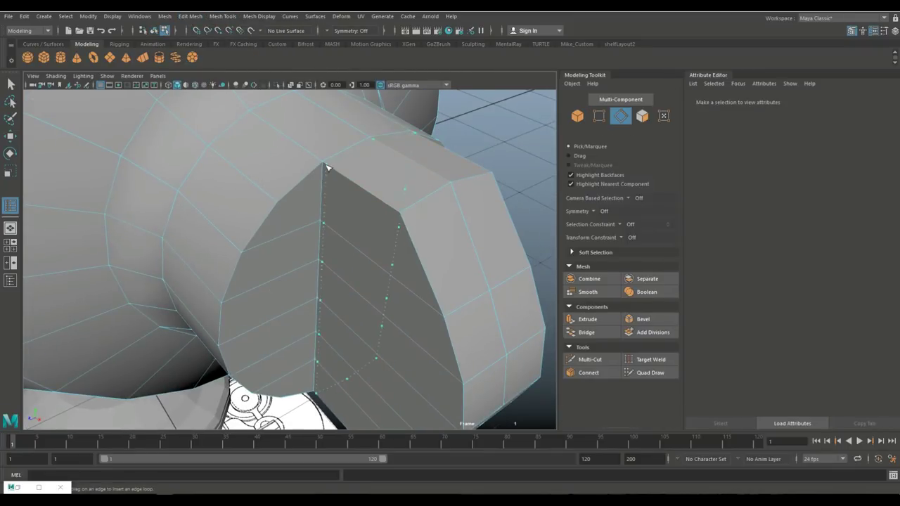
pyautogui.click(326, 167)
pyautogui.scroll(-5, 326, 167)
pyautogui.moveTo(320, 243); pyautogui.dragTo(302, 204, button='right')
pyautogui.moveTo(345, 255)
pyautogui.keyDown('alt'); pyautogui.mouseDown()
pyautogui.moveTo(434, 308)
pyautogui.moveTo(283, 325)
pyautogui.moveTo(295, 232)
pyautogui.mouseUp(); pyautogui.keyUp('alt')
# Show the mesh faceted and ready Insert Edge Loop for more loops on the block.
pyautogui.press('1')
pyautogui.click(222, 16)
pyautogui.click(237, 87)
pyautogui.scroll(5, 338, 211)
pyautogui.scroll(-3, 359, 269)
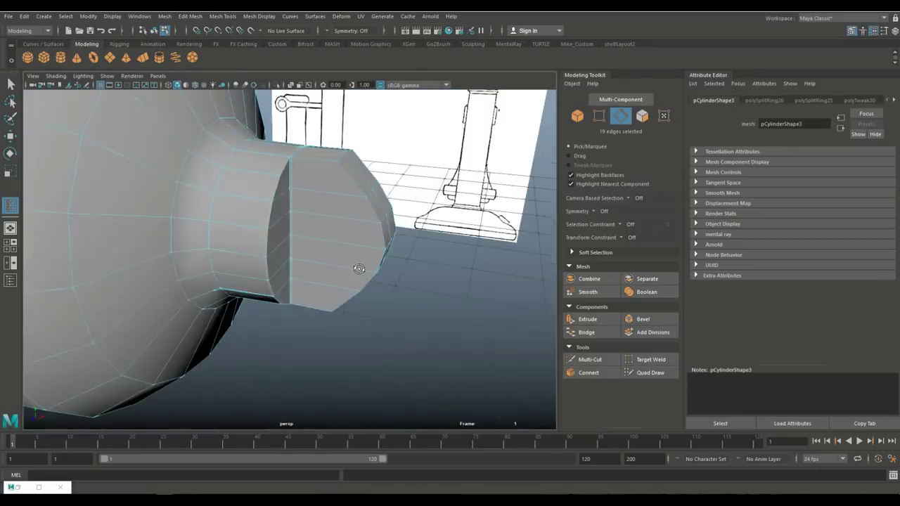
pyautogui.scroll(3, 359, 269)
pyautogui.keyDown('alt'); pyautogui.moveTo(391, 279); pyautogui.dragTo(376, 291); pyautogui.keyUp('alt')
pyautogui.scroll(-5, 376, 291)
pyautogui.press('space')
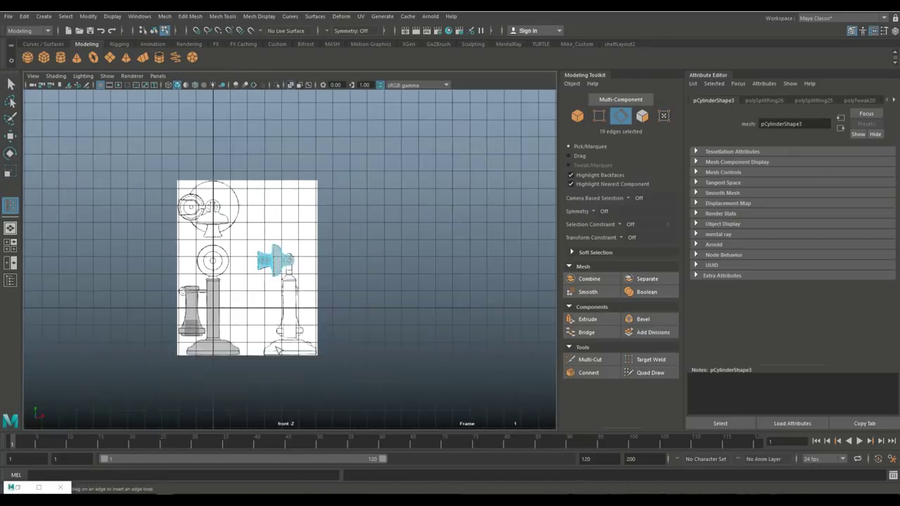
# Marquee-select the telephone's stand parts as whole objects and group them with Ctrl+G.
pyautogui.scroll(3, 352, 366)
pyautogui.press('F8')
pyautogui.press('w')
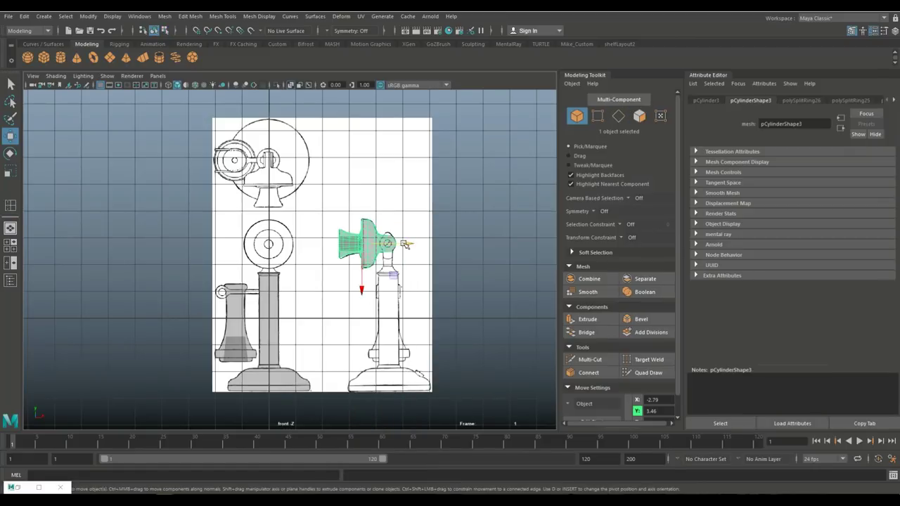
pyautogui.scroll(3, 289, 257)
pyautogui.press('w')
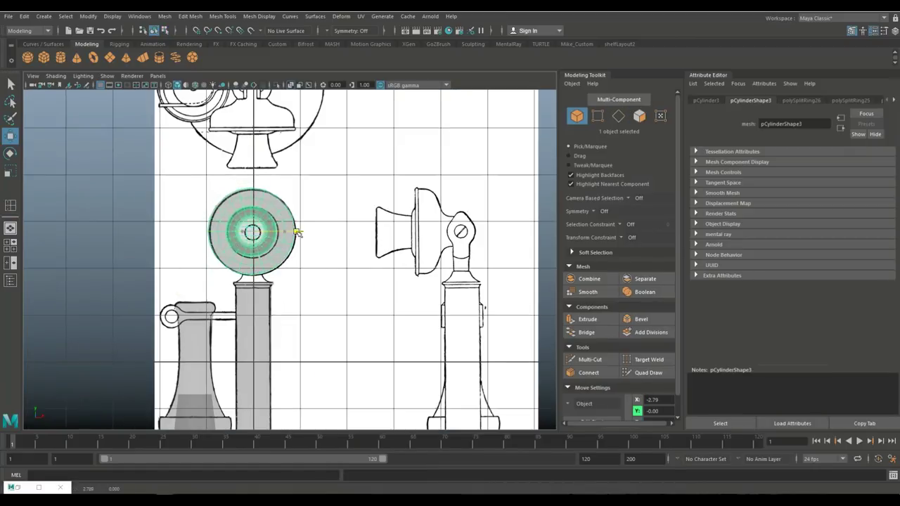
pyautogui.press('space')
pyautogui.keyDown('alt'); pyautogui.moveTo(322, 303); pyautogui.dragTo(297, 304); pyautogui.keyUp('alt')
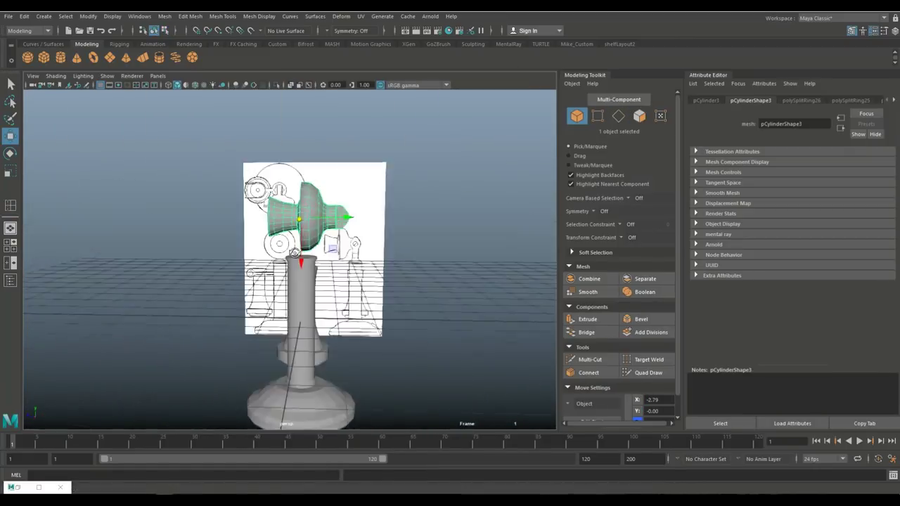
pyautogui.press('space')
pyautogui.press('space')
pyautogui.scroll(-2, 316, 253)
pyautogui.moveTo(352, 383); pyautogui.dragTo(354, 382)
pyautogui.hotkey('ctrl', 'g')
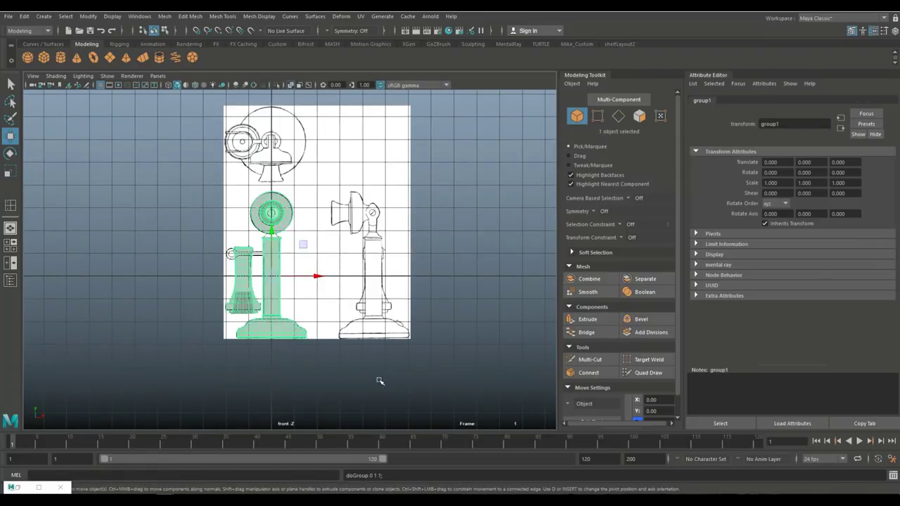
# Move the stand group and the phone head onto the side-view drawing.
pyautogui.press('w')
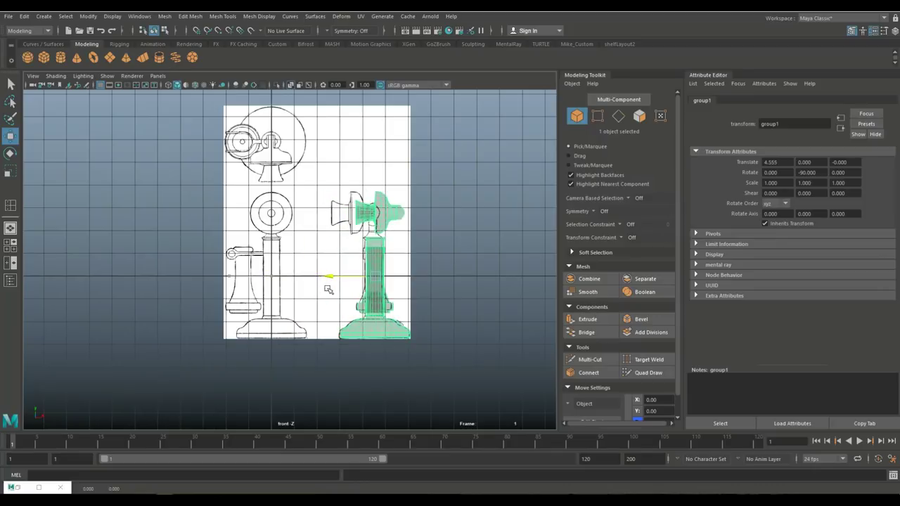
pyautogui.moveTo(244, 290); pyautogui.dragTo(328, 288)
pyautogui.press('f')
pyautogui.click(408, 198)
pyautogui.moveTo(408, 198); pyautogui.dragTo(326, 196)
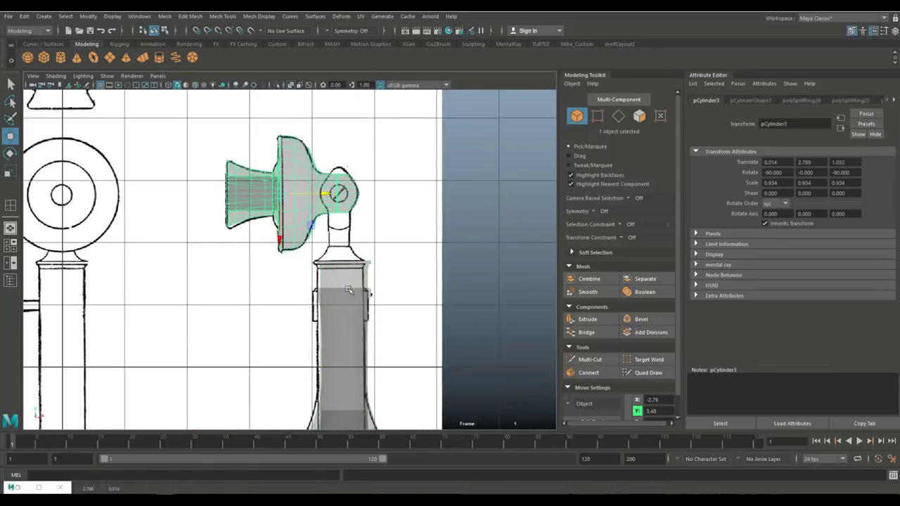
pyautogui.keyDown('alt'); pyautogui.moveTo(347, 289); pyautogui.dragTo(348, 184, button='middle'); pyautogui.keyUp('alt')
pyautogui.click(338, 309)
# Create a polygon cylinder and move it onto the phone head joint.
pyautogui.scroll(-5, 342, 342)
pyautogui.scroll(2, 221, 237)
pyautogui.scroll(2, 316, 351)
pyautogui.scroll(2, 446, 261)
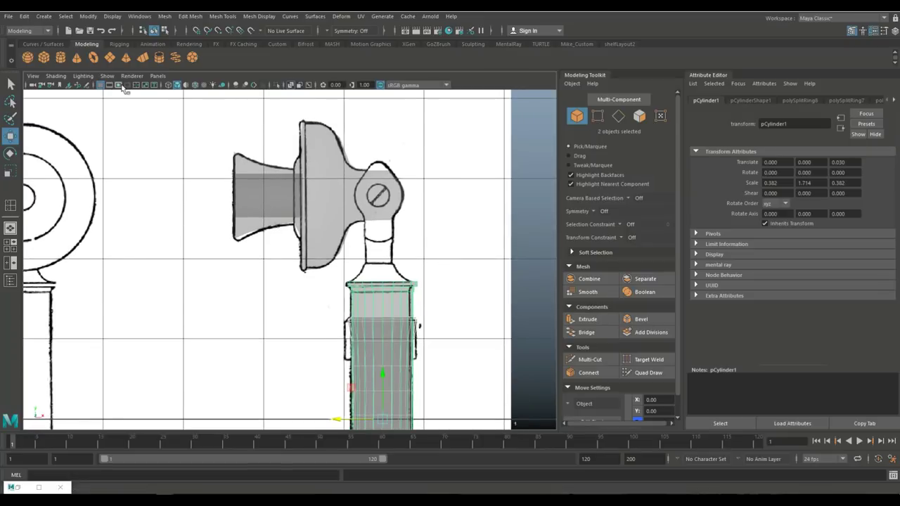
pyautogui.click(59, 57)
pyautogui.scroll(-5, 282, 267)
pyautogui.moveTo(211, 288)
pyautogui.mouseDown()
pyautogui.moveTo(211, 242)
pyautogui.moveTo(310, 242)
pyautogui.mouseUp()
pyautogui.press('r')
pyautogui.scroll(5, 346, 285)
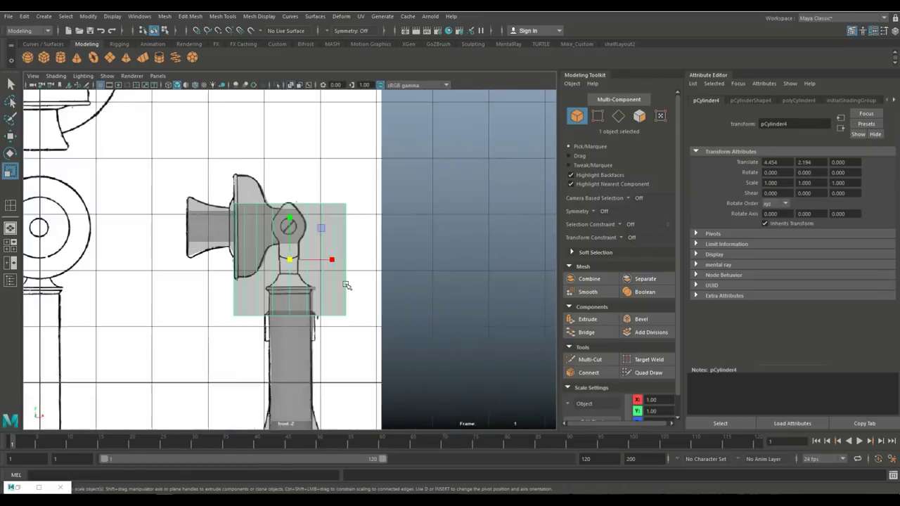
# Shrink the new cylinder and lower it into place at the joint.
pyautogui.scroll(1, 346, 284)
pyautogui.moveTo(346, 284); pyautogui.dragTo(207, 287, button='middle')
pyautogui.press('w')
pyautogui.moveTo(302, 274); pyautogui.dragTo(327, 298)
pyautogui.scroll(3, 328, 298)
# Switch the cylinder to component editing and select its top rim edge loop.
pyautogui.rightClick(358, 232)
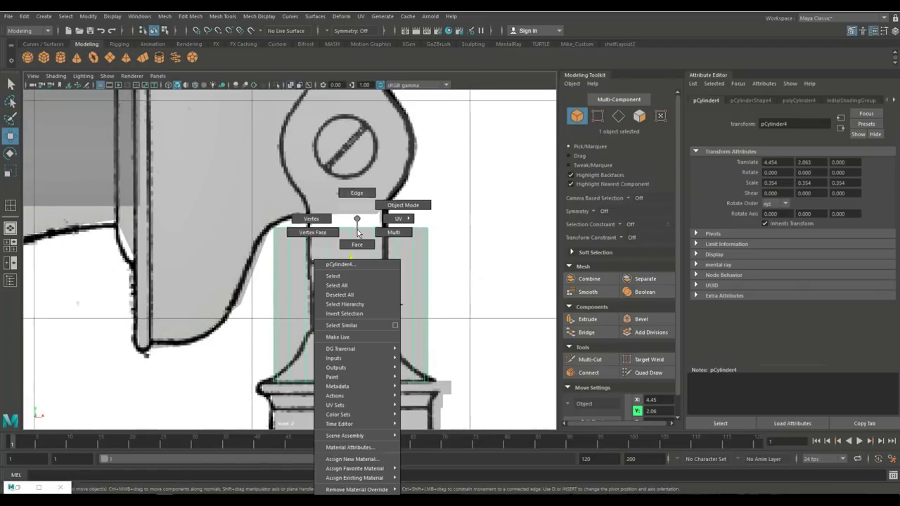
pyautogui.click(311, 218)
pyautogui.moveTo(458, 351); pyautogui.dragTo(260, 383)
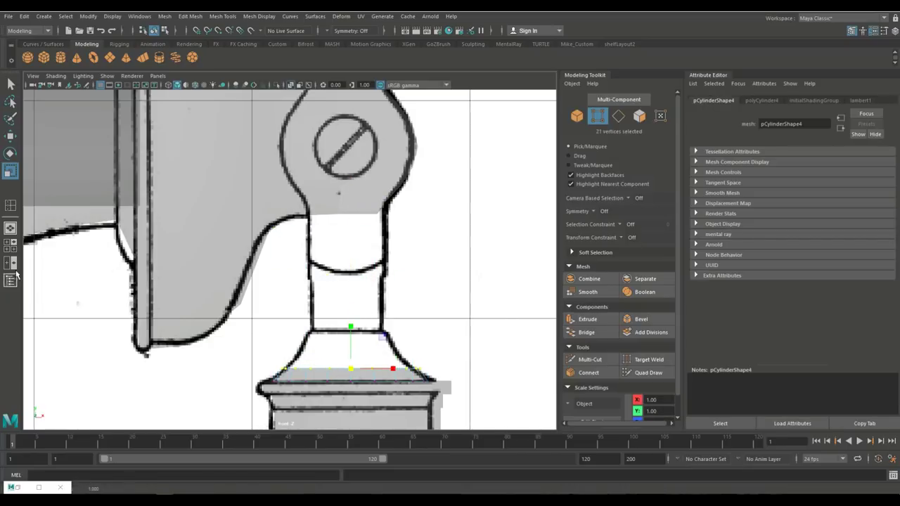
pyautogui.keyDown('ctrl'); pyautogui.moveTo(334, 374); pyautogui.dragTo(310, 374, button='right'); pyautogui.keyUp('ctrl')
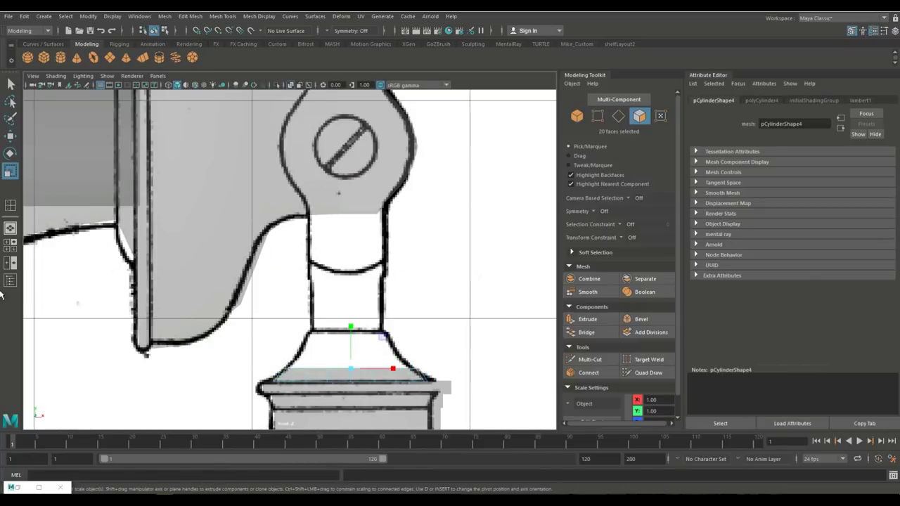
pyautogui.click(10, 205)
pyautogui.press('f')
pyautogui.press('F10')
pyautogui.click(330, 278)
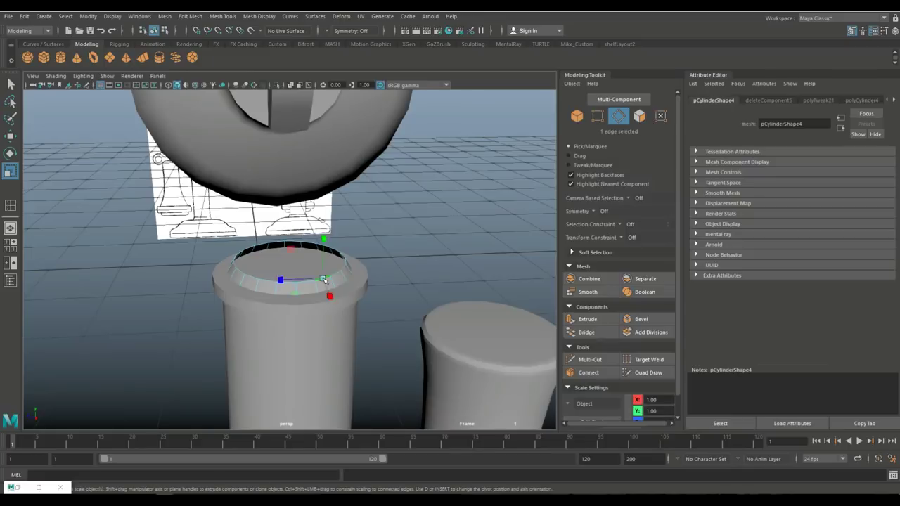
pyautogui.press('space')
pyautogui.press('space')
pyautogui.doubleClick(394, 352)
# Extrude the top rim loop upward several times into a narrow neck.
pyautogui.hotkey('ctrl', 'e')
pyautogui.press('w')
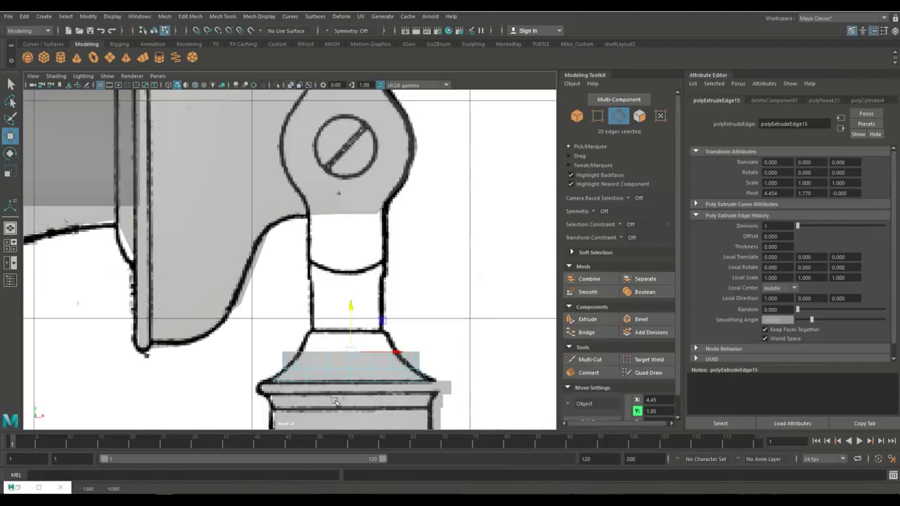
pyautogui.moveTo(350, 351); pyautogui.dragTo(350, 332)
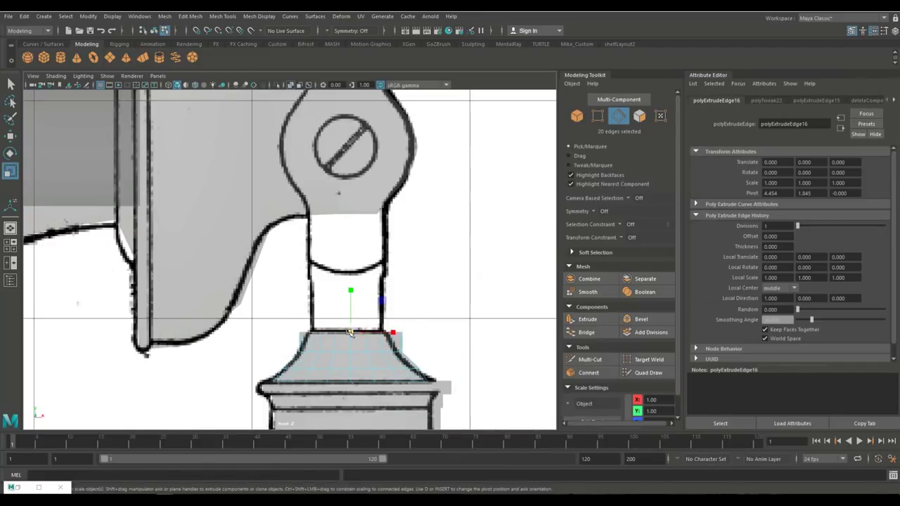
pyautogui.click(11, 246)
pyautogui.keyDown('alt'); pyautogui.moveTo(211, 281); pyautogui.dragTo(331, 330); pyautogui.keyUp('alt')
pyautogui.hotkey('ctrl', 'e')
pyautogui.click(11, 247)
pyautogui.hotkey('ctrl', 'e')
pyautogui.press('w')
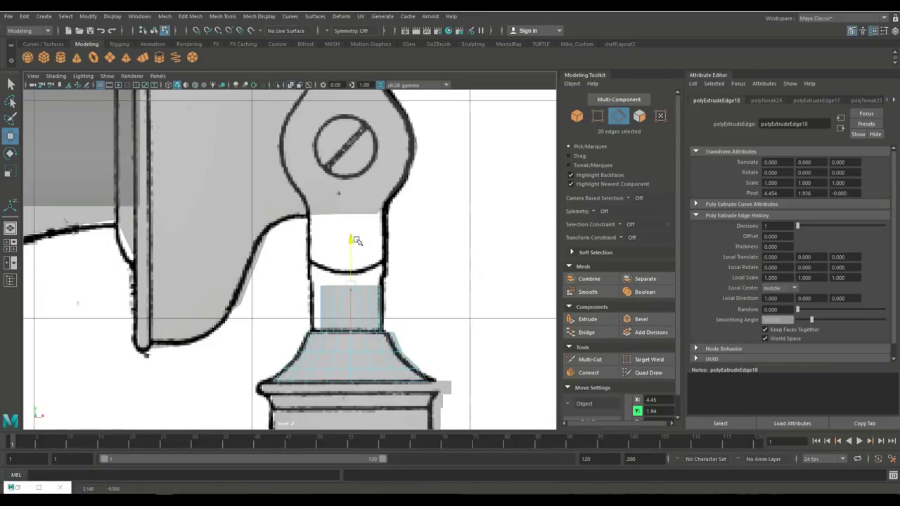
# Cap the neck's open top with Mesh > Fill Hole.
pyautogui.click(11, 246)
pyautogui.keyDown('alt'); pyautogui.moveTo(211, 281); pyautogui.dragTo(316, 316); pyautogui.keyUp('alt')
pyautogui.click(164, 16)
pyautogui.click(182, 85)
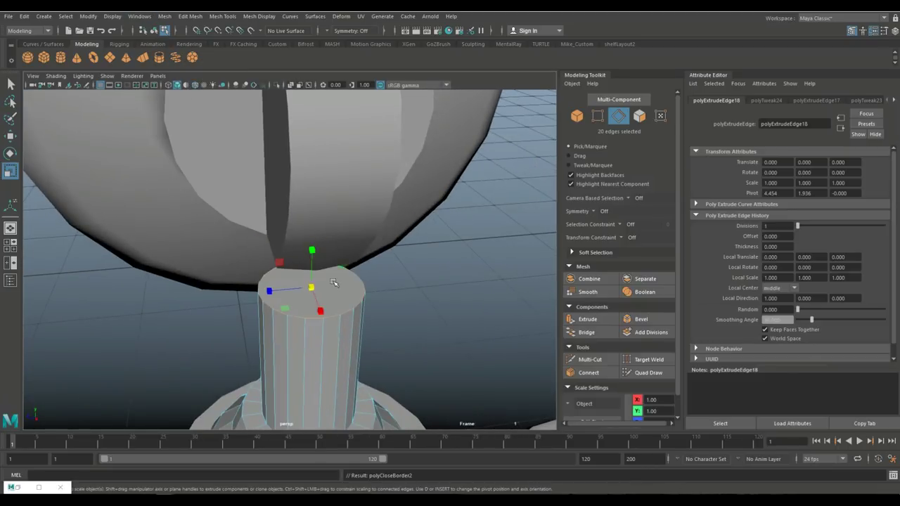
# Poke the neck's top cap for a centre vertex and bevel the top rim edges.
pyautogui.press('r')
pyautogui.click(190, 16)
pyautogui.click(217, 289)
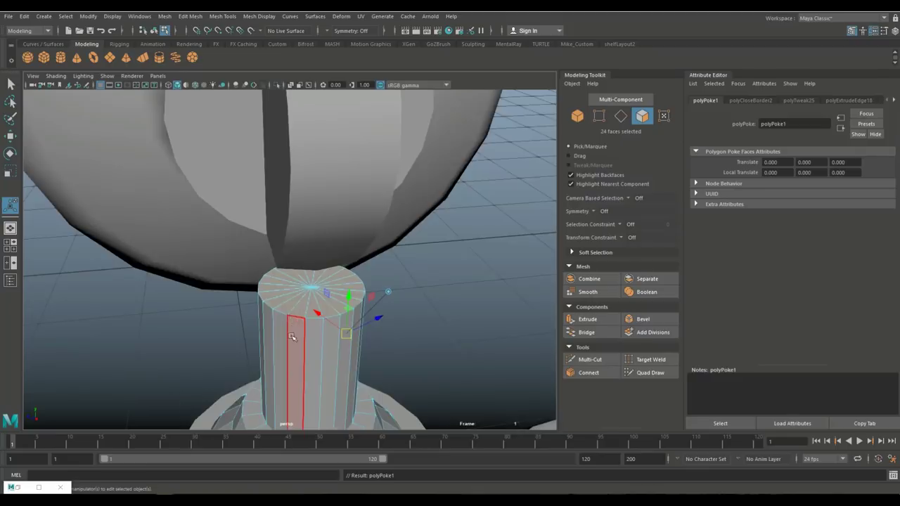
pyautogui.keyDown('alt'); pyautogui.moveTo(281, 211); pyautogui.dragTo(316, 232); pyautogui.keyUp('alt')
pyautogui.moveTo(302, 221); pyautogui.dragTo(301, 195, button='right')
pyautogui.click(189, 17)
pyautogui.click(199, 50)
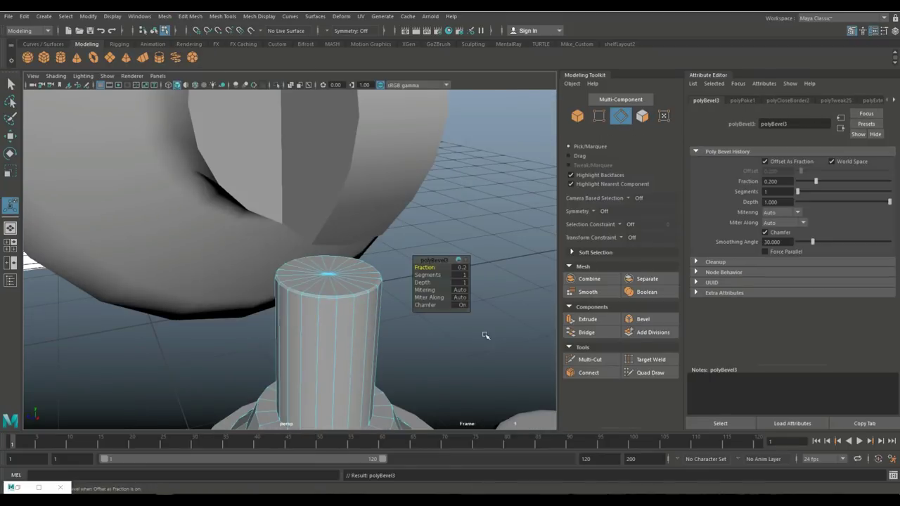
pyautogui.keyDown('alt'); pyautogui.moveTo(429, 276); pyautogui.dragTo(339, 287); pyautogui.keyUp('alt')
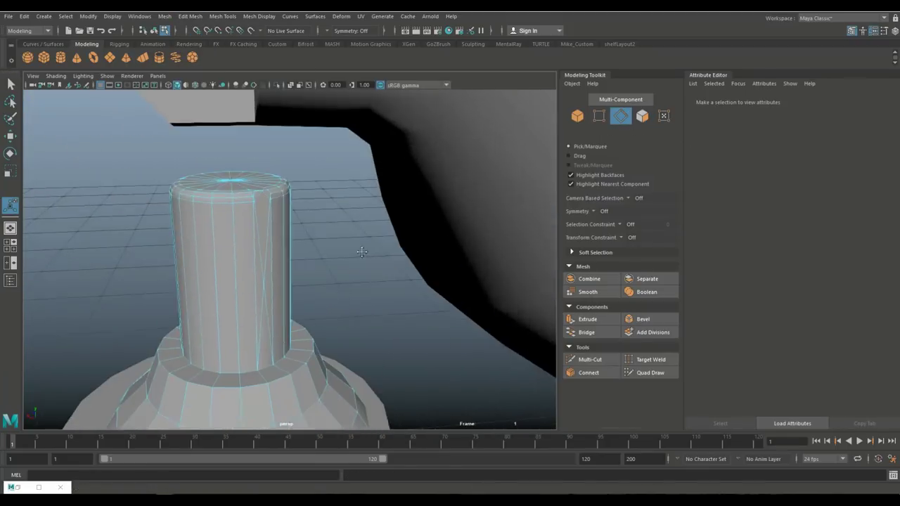
# Undo, then redo the cap poke and the rim bevel with fraction 0.2.
pyautogui.hotkey('ctrl', 'z')
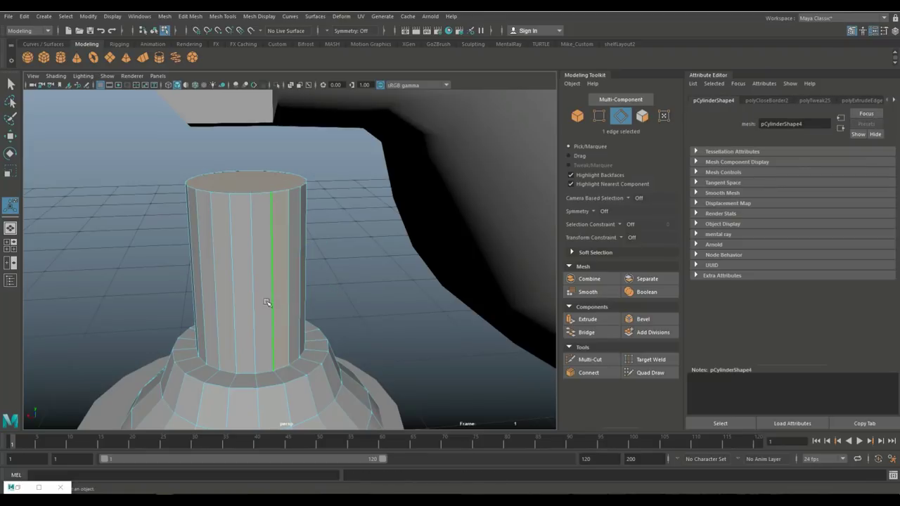
pyautogui.keyDown('alt'); pyautogui.moveTo(274, 198); pyautogui.dragTo(331, 211); pyautogui.keyUp('alt')
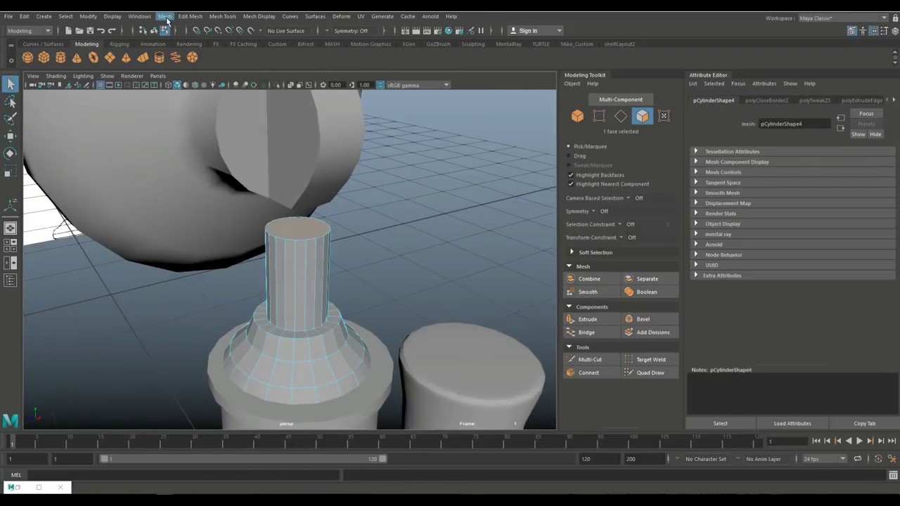
pyautogui.click(190, 17)
pyautogui.click(204, 281)
pyautogui.moveTo(322, 219); pyautogui.dragTo(320, 191, button='right')
pyautogui.click(190, 16)
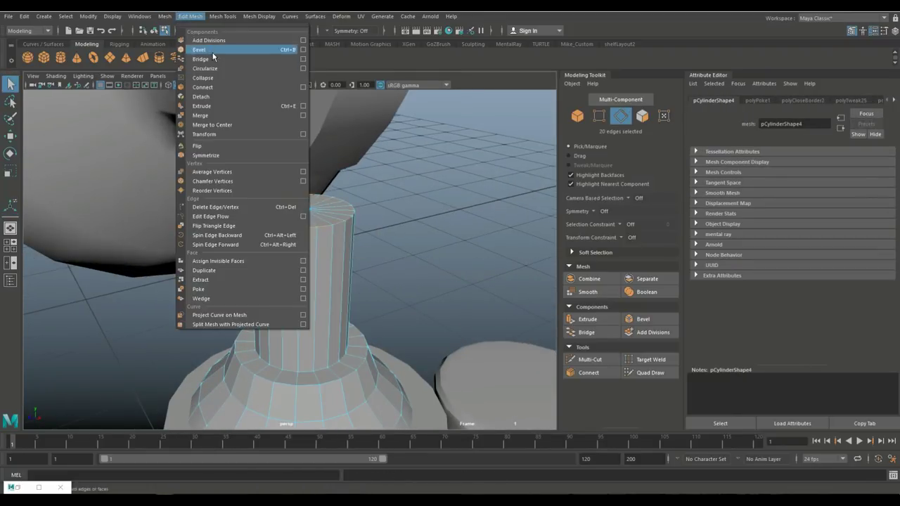
pyautogui.click(203, 44)
pyautogui.click(422, 188)
# Create a new polygon pipe from a side-on view of the reference.
pyautogui.keyDown('alt'); pyautogui.moveTo(422, 188); pyautogui.dragTo(193, 245); pyautogui.keyUp('alt')
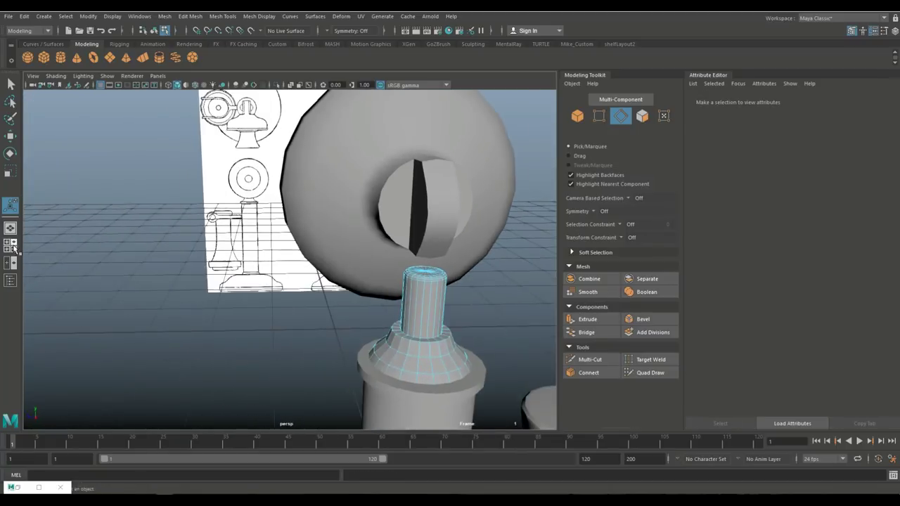
pyautogui.click(159, 58)
pyautogui.scroll(-5, 281, 260)
# Move the pipe up to the joint, rotate it 90° and scale it to 0.294.
pyautogui.moveTo(176, 321)
pyautogui.mouseDown()
pyautogui.moveTo(221, 274)
pyautogui.moveTo(311, 271)
pyautogui.moveTo(334, 290)
pyautogui.moveTo(321, 232)
pyautogui.mouseUp()
pyautogui.press('e')
pyautogui.scroll(3, 334, 290)
pyautogui.scroll(3, 352, 297)
pyautogui.press('w')
pyautogui.scroll(3, 298, 320)
pyautogui.press('r')
pyautogui.moveTo(290, 261)
pyautogui.mouseDown()
pyautogui.moveTo(253, 267)
pyautogui.moveTo(291, 264)
pyautogui.mouseUp()
pyautogui.press('w')
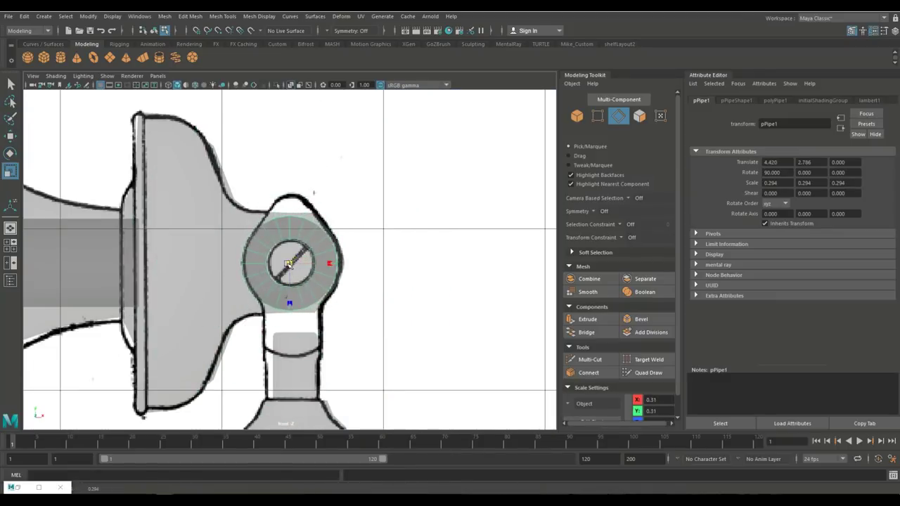
pyautogui.scroll(3, 333, 264)
pyautogui.scroll(3, 310, 232)
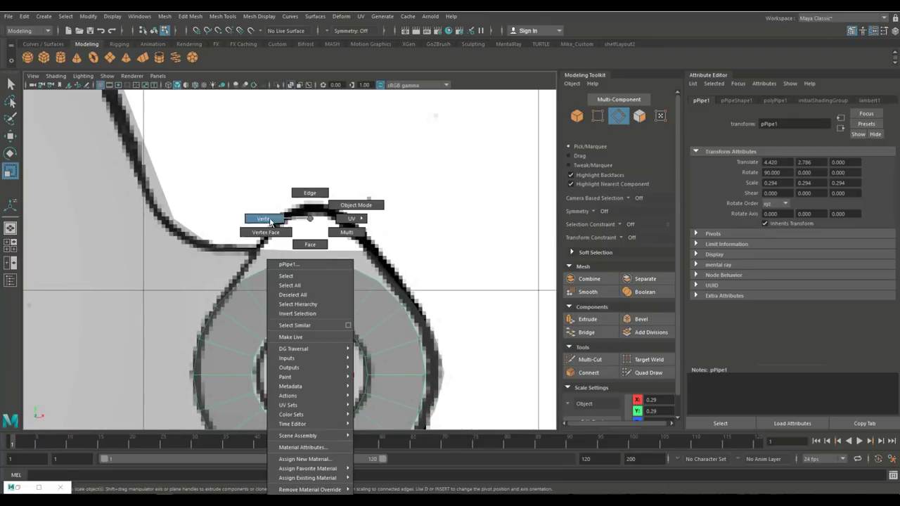
# Move the pipe's vertices onto the joint outline, with a pointed top and flat bottom.
pyautogui.moveTo(305, 211); pyautogui.dragTo(261, 218, button='right')
pyautogui.moveTo(295, 246)
pyautogui.mouseDown()
pyautogui.moveTo(323, 287)
pyautogui.moveTo(309, 210)
pyautogui.mouseUp()
pyautogui.press('w')
pyautogui.click(261, 249)
pyautogui.moveTo(261, 249); pyautogui.dragTo(268, 238)
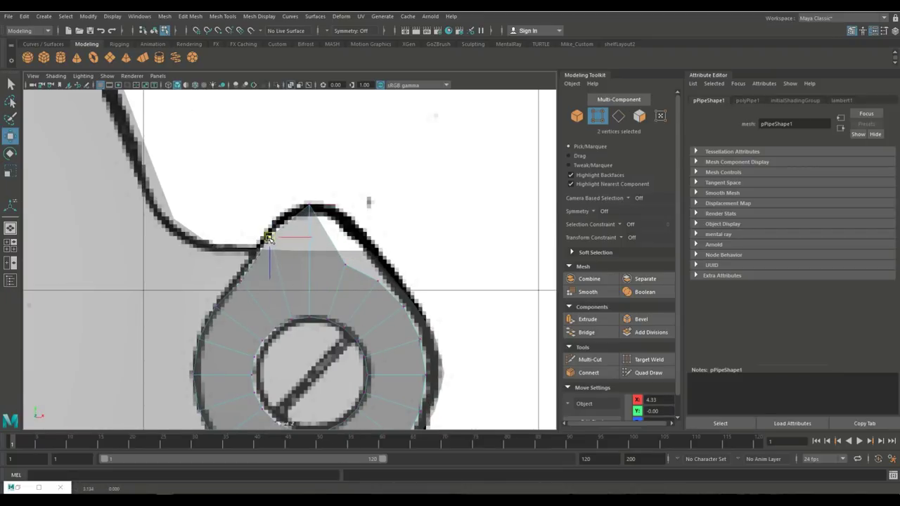
pyautogui.keyDown('alt'); pyautogui.moveTo(380, 273); pyautogui.dragTo(396, 99, button='middle'); pyautogui.keyUp('alt')
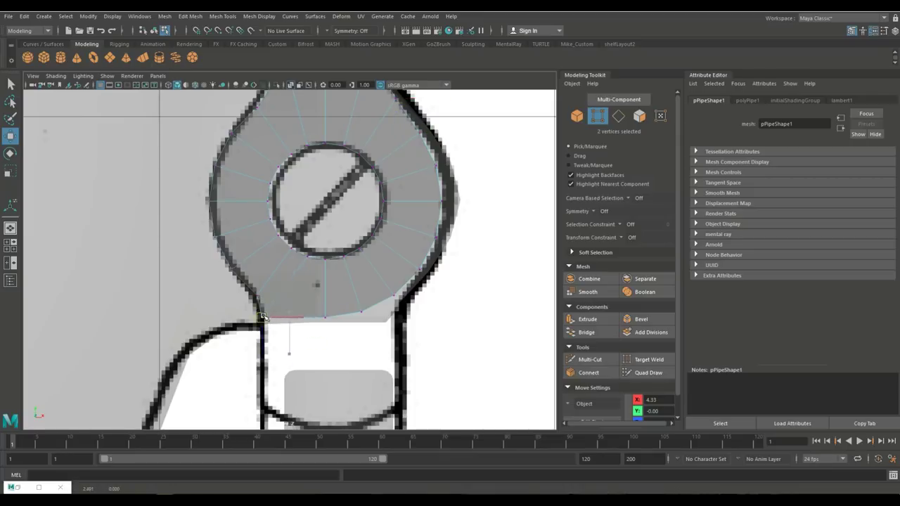
pyautogui.moveTo(363, 313); pyautogui.dragTo(397, 318)
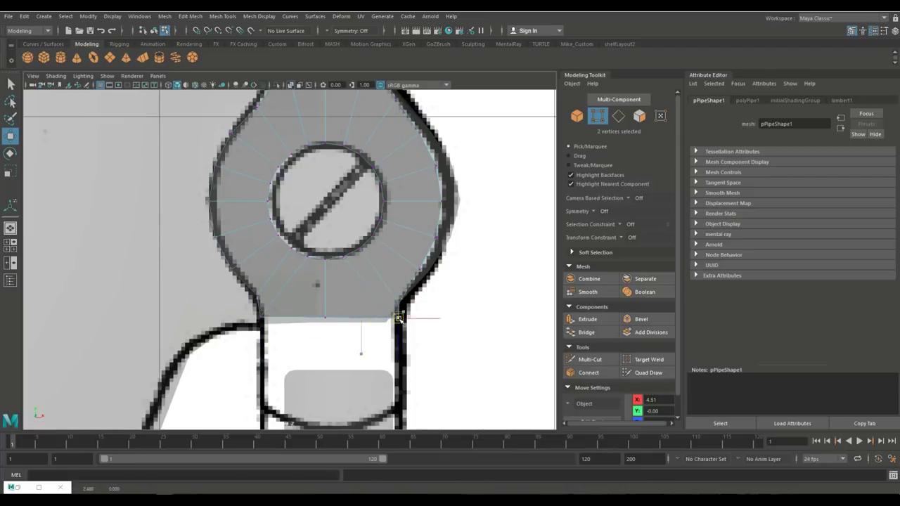
# Flatten the pipe into a thin ring with Y scale 0.048.
pyautogui.press('space')
pyautogui.press('space')
pyautogui.scroll(5, 360, 280)
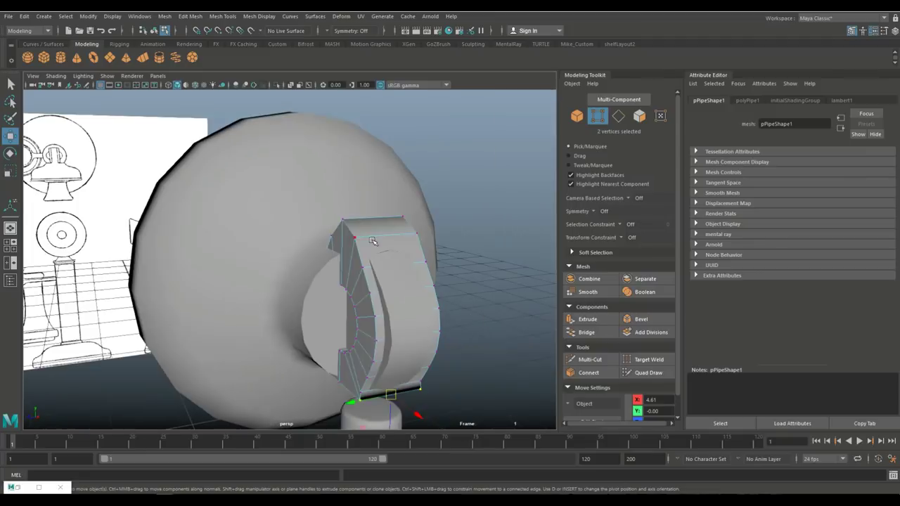
pyautogui.keyDown('alt'); pyautogui.moveTo(316, 268); pyautogui.dragTo(360, 280); pyautogui.keyUp('alt')
pyautogui.press('F8')
pyautogui.moveTo(332, 320)
pyautogui.mouseDown()
pyautogui.moveTo(369, 318)
pyautogui.moveTo(281, 353)
pyautogui.moveTo(323, 330)
pyautogui.mouseUp()
pyautogui.press('w')
pyautogui.press('space')
pyautogui.press('space')
pyautogui.press('space')
pyautogui.press('space')
pyautogui.moveTo(365, 211)
pyautogui.keyDown('alt'); pyautogui.mouseDown()
pyautogui.moveTo(404, 320)
pyautogui.moveTo(365, 289)
pyautogui.mouseUp(); pyautogui.keyUp('alt')
pyautogui.press('space')
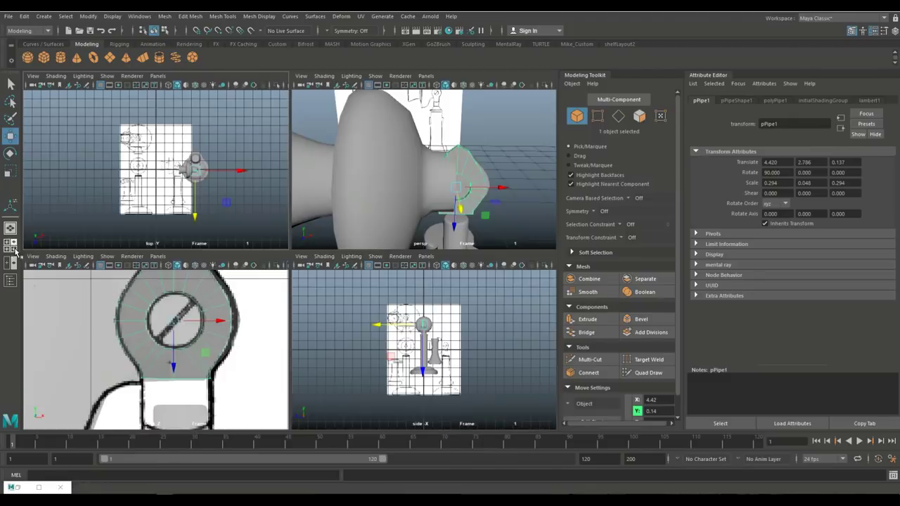
pyautogui.press('space')
# Extrude the ring's two bottom faces downward into a stem.
pyautogui.scroll(3, 349, 270)
pyautogui.scroll(5, 309, 288)
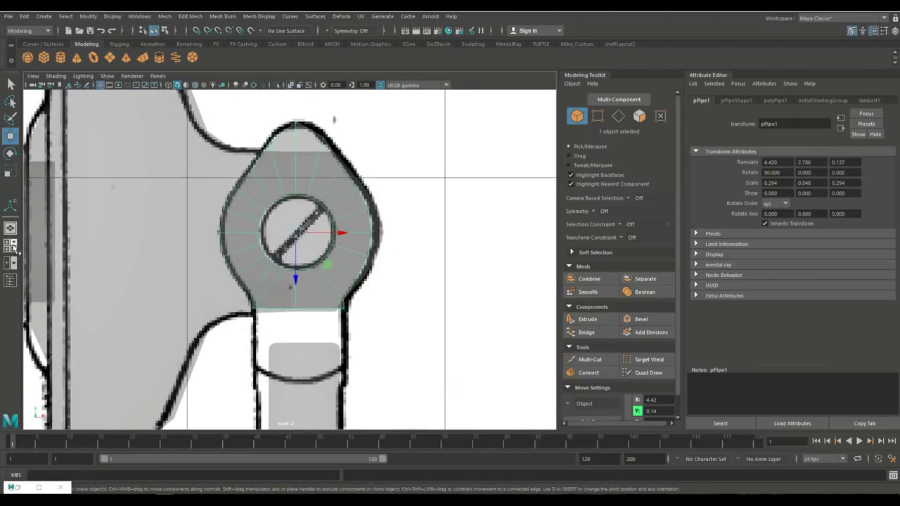
pyautogui.click(10, 228)
pyautogui.keyDown('alt'); pyautogui.moveTo(351, 295); pyautogui.dragTo(393, 239); pyautogui.keyUp('alt')
pyautogui.click(342, 241)
pyautogui.hotkey('ctrl', 'e')
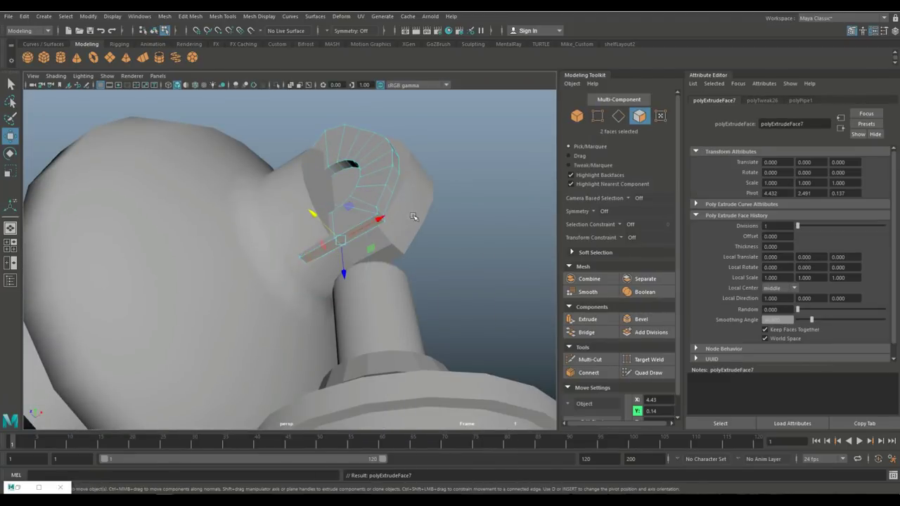
pyautogui.moveTo(343, 271); pyautogui.dragTo(344, 338)
pyautogui.press('space')
pyautogui.press('space')
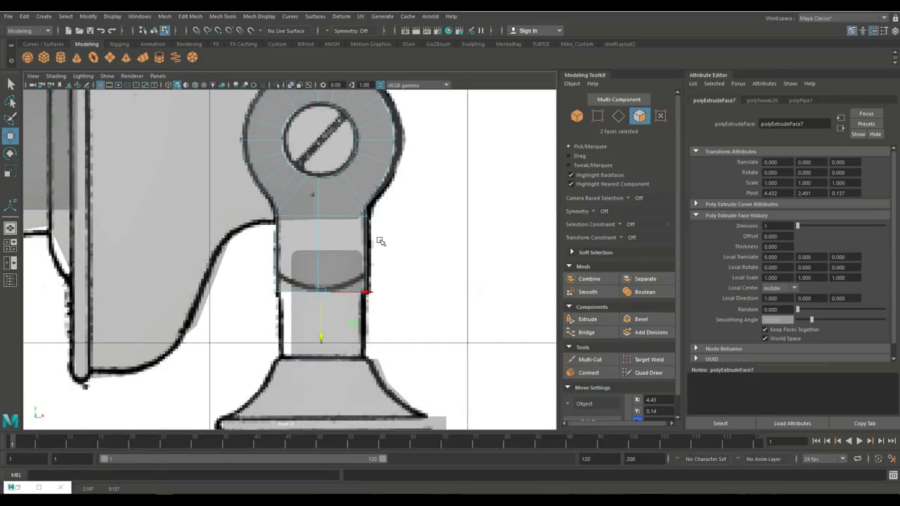
# Insert an edge loop across the new stem with Insert Edge Loop.
pyautogui.click(219, 15)
pyautogui.click(239, 88)
pyautogui.click(852, 31)
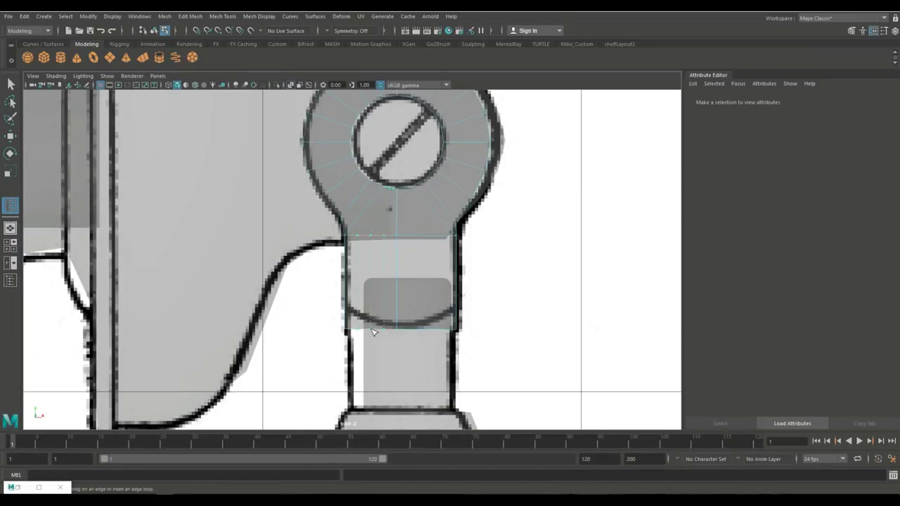
pyautogui.click(317, 258)
pyautogui.press('w')
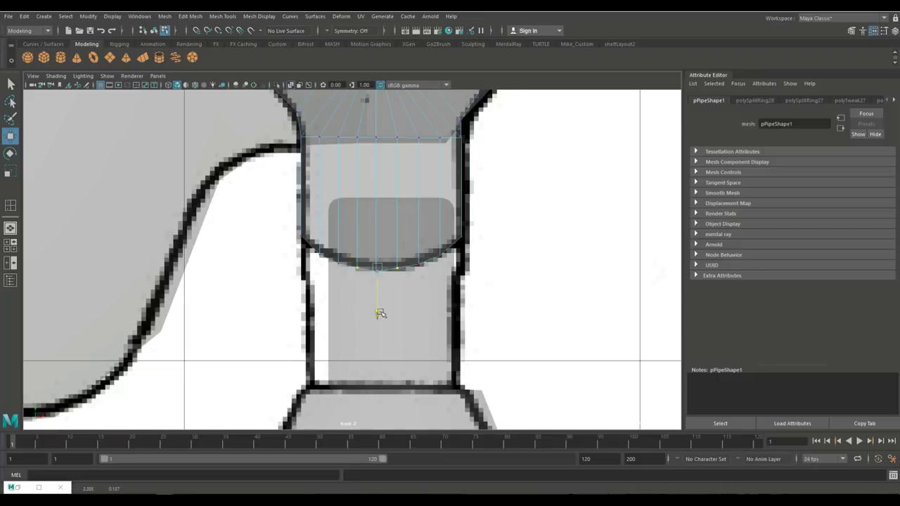
pyautogui.scroll(-5, 380, 313)
pyautogui.scroll(3, 70, 241)
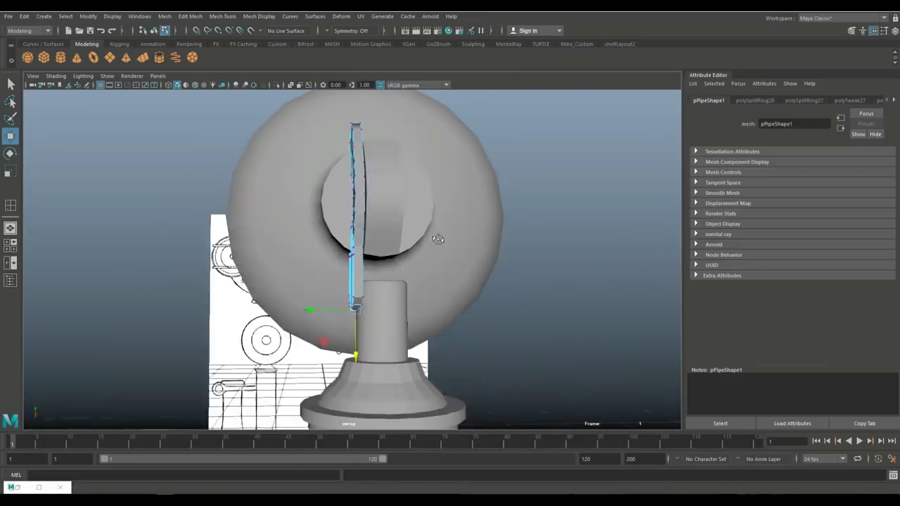
# Select the pipe ring and bevel its selected edges.
pyautogui.click(351, 241)
pyautogui.rightClick(392, 209)
pyautogui.click(190, 15)
pyautogui.click(204, 59)
pyautogui.keyDown('alt'); pyautogui.moveTo(547, 141); pyautogui.dragTo(422, 182); pyautogui.keyUp('alt')
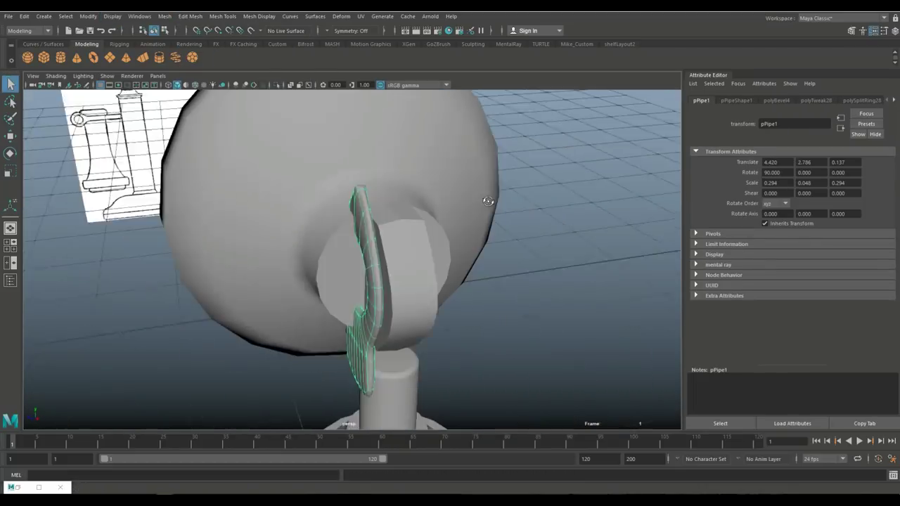
# Try Insert Edge Loop, undo, and nudge the pipe ring slightly along Z.
pyautogui.click(223, 16)
pyautogui.click(313, 85)
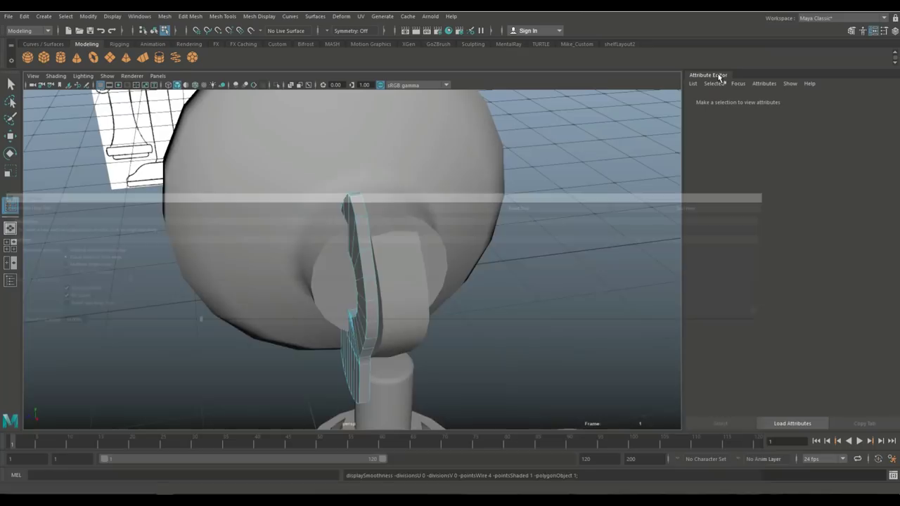
pyautogui.scroll(3, 373, 241)
pyautogui.scroll(3, 373, 295)
pyautogui.moveTo(373, 294)
pyautogui.keyDown('alt'); pyautogui.mouseDown()
pyautogui.moveTo(337, 295)
pyautogui.moveTo(296, 270)
pyautogui.mouseUp(); pyautogui.keyUp('alt')
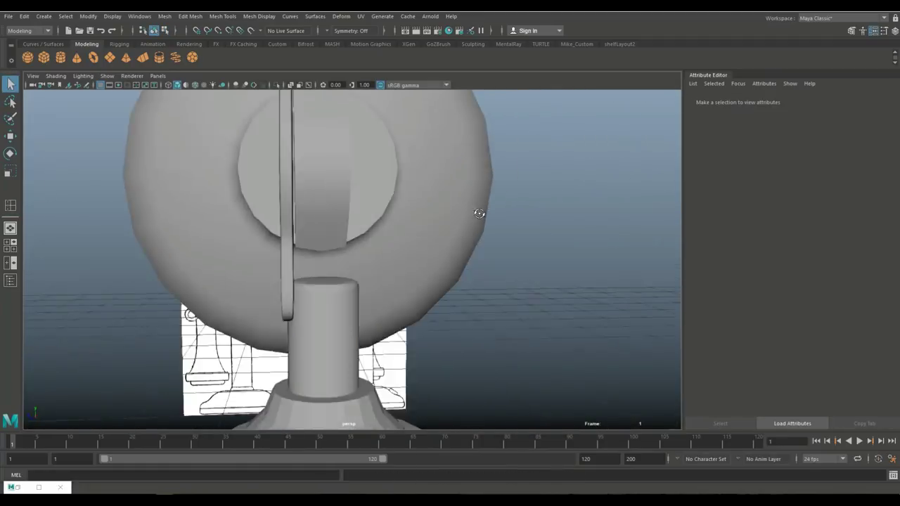
pyautogui.moveTo(476, 215)
pyautogui.keyDown('alt'); pyautogui.mouseDown()
pyautogui.moveTo(572, 203)
pyautogui.moveTo(466, 292)
pyautogui.moveTo(469, 330)
pyautogui.mouseUp(); pyautogui.keyUp('alt')
pyautogui.hotkey('ctrl', 'z')
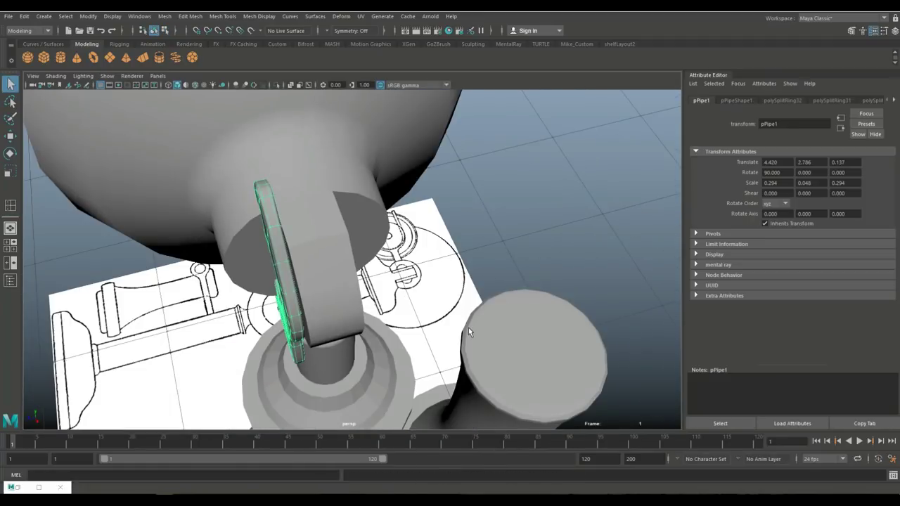
pyautogui.moveTo(298, 277); pyautogui.dragTo(301, 276, button='middle')
pyautogui.moveTo(301, 276)
pyautogui.keyDown('alt'); pyautogui.mouseDown()
pyautogui.moveTo(302, 251)
pyautogui.moveTo(291, 261)
pyautogui.moveTo(332, 232)
pyautogui.moveTo(322, 261)
pyautogui.mouseUp(); pyautogui.keyUp('alt')
pyautogui.press('space')
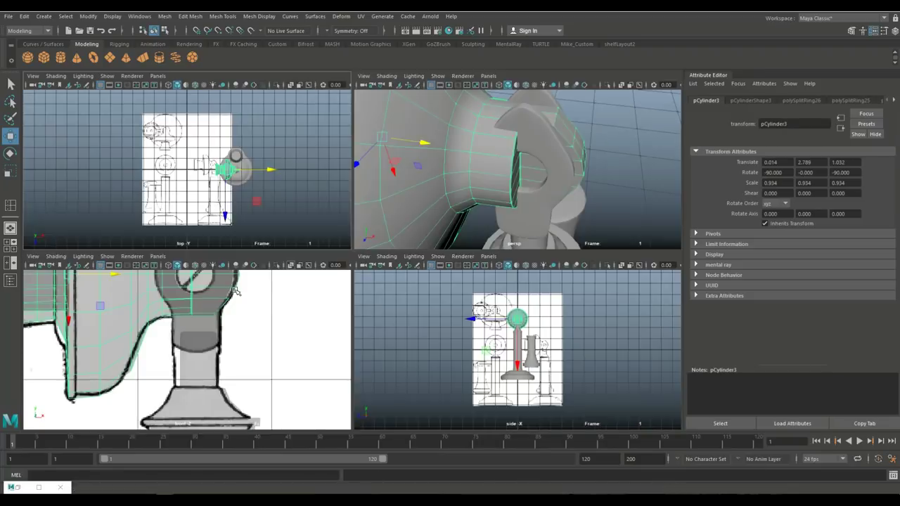
# Select the mouthpiece's vertical edge loop and frame the hinge in the front view.
pyautogui.press('space')
pyautogui.click(345, 179)
pyautogui.click(419, 243)
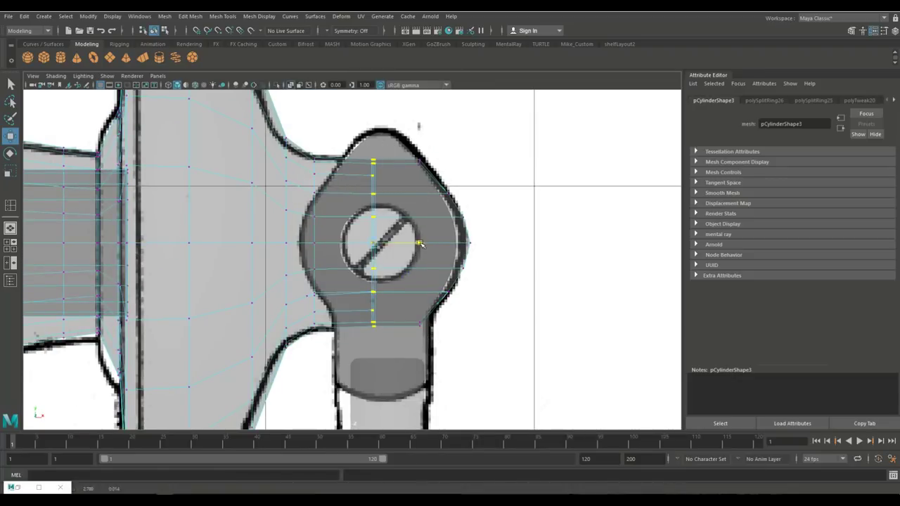
pyautogui.press('space')
pyautogui.press('space')
pyautogui.press('space')
pyautogui.press('space')
pyautogui.scroll(5, 363, 245)
pyautogui.scroll(-2, 297, 316)
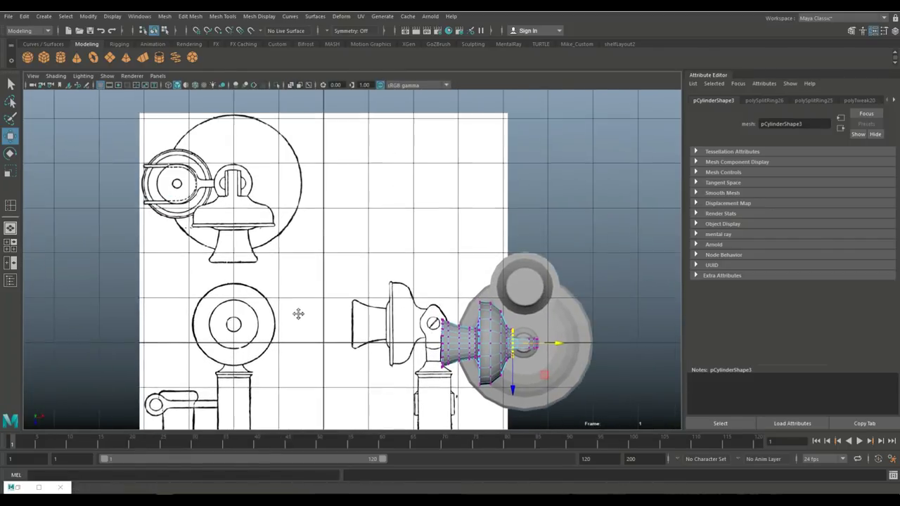
pyautogui.press('space')
pyautogui.press('space')
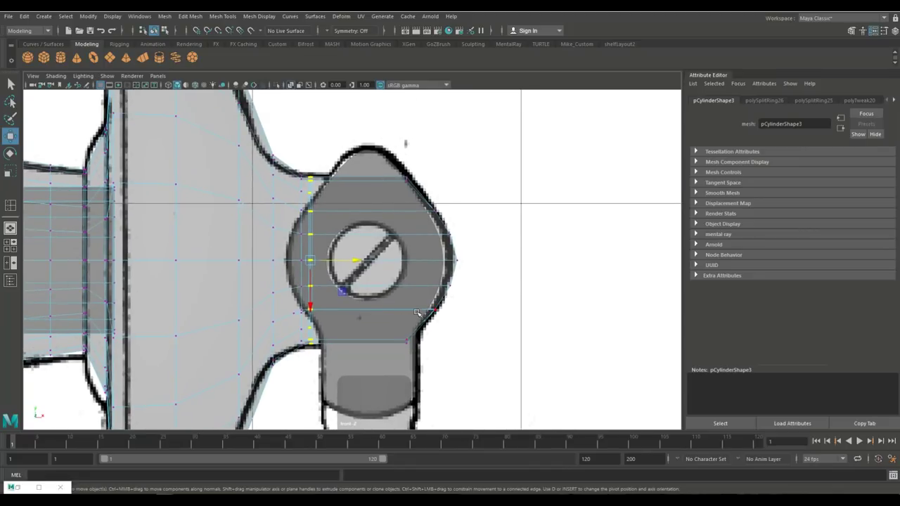
pyautogui.press('space')
pyautogui.press('space')
pyautogui.scroll(5, 342, 235)
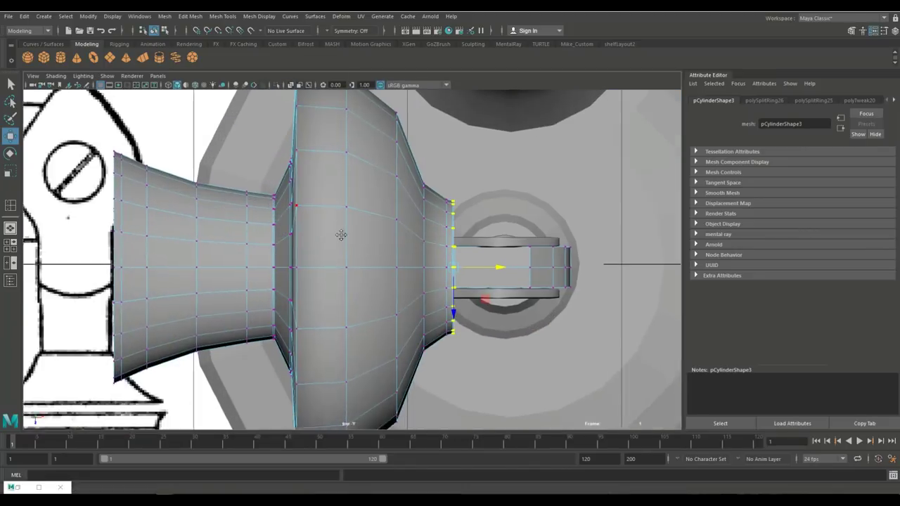
pyautogui.scroll(3, 346, 262)
pyautogui.keyDown('alt'); pyautogui.moveTo(346, 262); pyautogui.dragTo(348, 279, button='middle'); pyautogui.keyUp('alt')
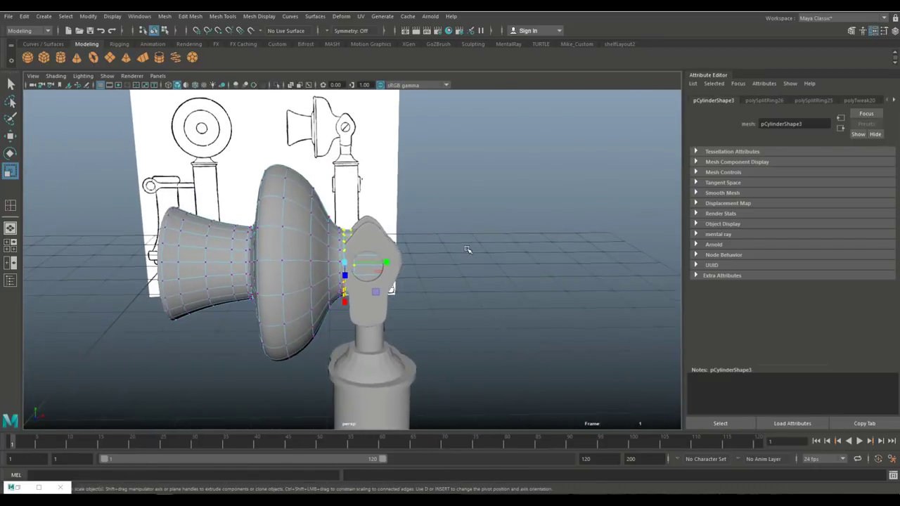
pyautogui.keyDown('alt'); pyautogui.moveTo(436, 281); pyautogui.dragTo(448, 309); pyautogui.keyUp('alt')
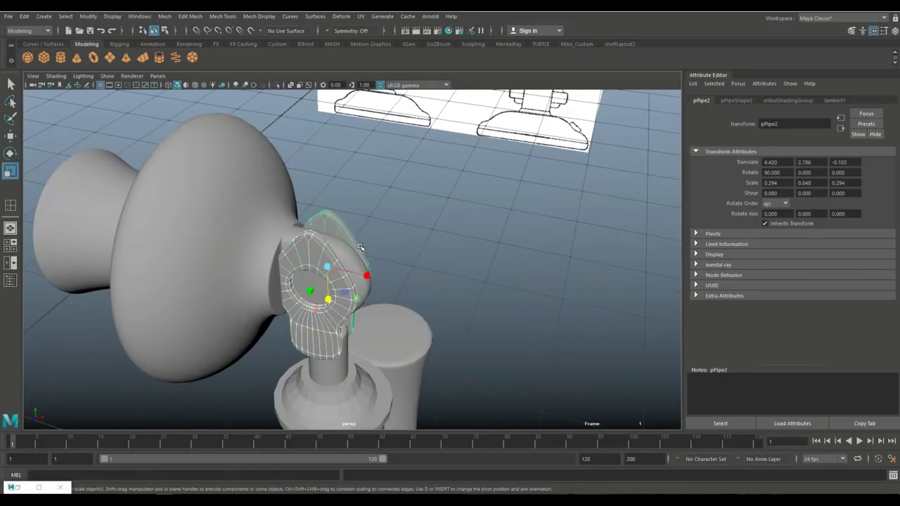
# Nudge pPipe2 sideways so it matches the reference drawing.
pyautogui.press('space')
pyautogui.press('space')
pyautogui.press('w')
pyautogui.moveTo(411, 262); pyautogui.dragTo(420, 263)
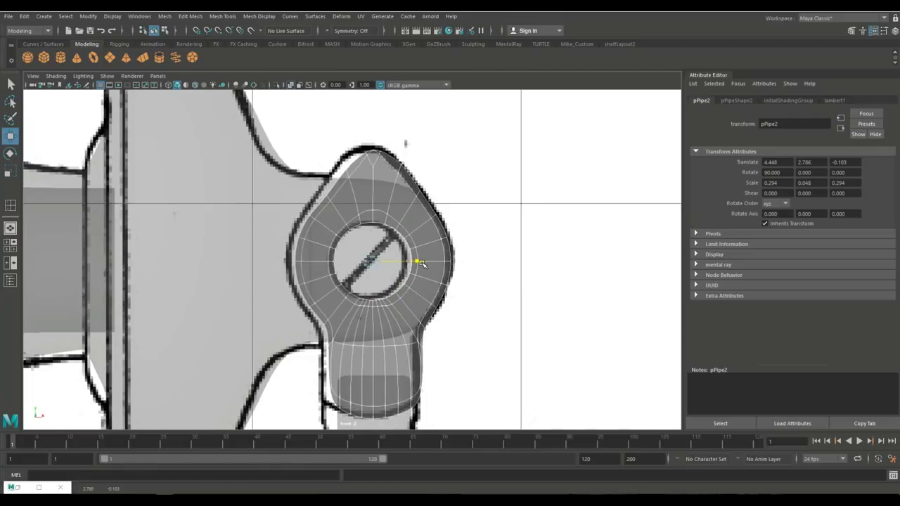
pyautogui.press('space')
pyautogui.press('space')
pyautogui.moveTo(418, 227)
pyautogui.keyDown('alt'); pyautogui.mouseDown()
pyautogui.moveTo(444, 207)
pyautogui.moveTo(408, 218)
pyautogui.mouseUp(); pyautogui.keyUp('alt')
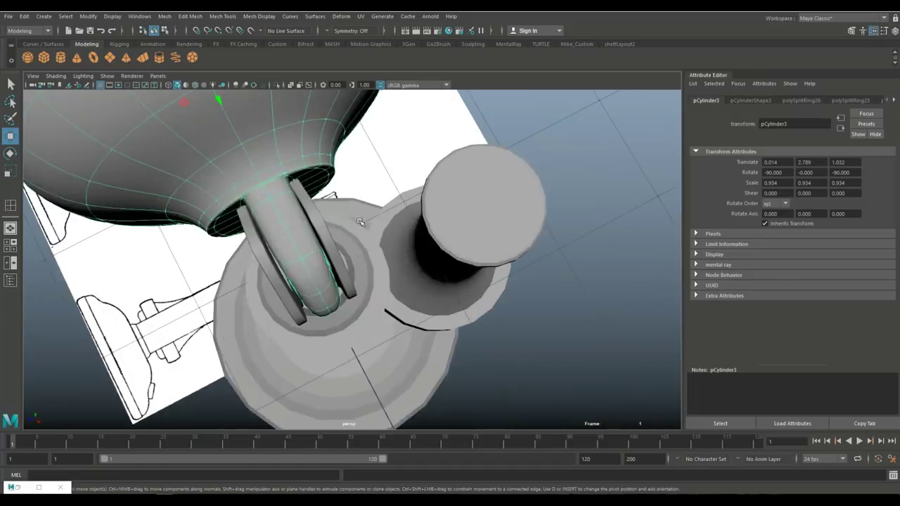
# Select an edge on the mouthpiece's underside in edge mode.
pyautogui.click(407, 219)
pyautogui.rightClick(408, 218)
pyautogui.moveTo(409, 236); pyautogui.dragTo(407, 192, button='right')
pyautogui.scroll(5, 407, 192)
pyautogui.keyDown('alt'); pyautogui.moveTo(394, 211); pyautogui.dragTo(445, 298); pyautogui.keyUp('alt')
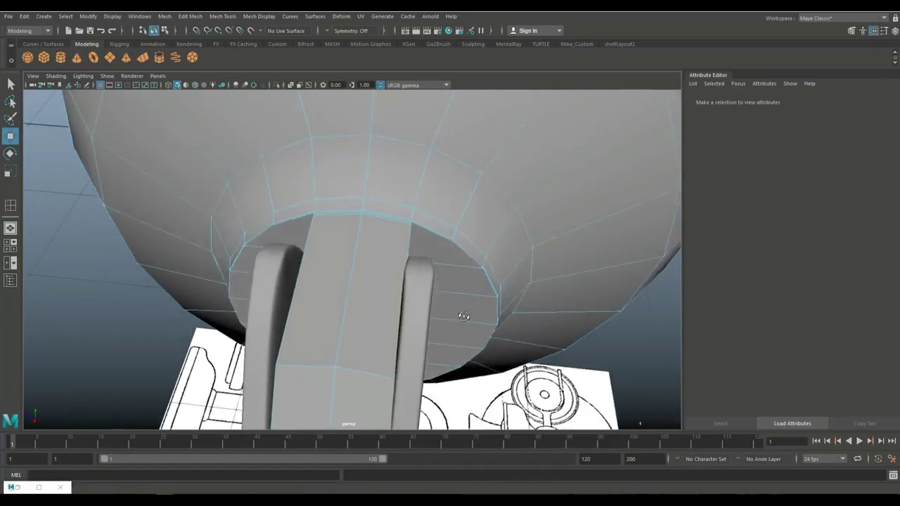
pyautogui.click(445, 297)
# Align the column of mouthpiece vertices behind the hinge to the reference, then return to object mode.
pyautogui.press('space')
pyautogui.press('space')
pyautogui.scroll(5, 322, 177)
pyautogui.moveTo(321, 176); pyautogui.dragTo(335, 153, button='right')
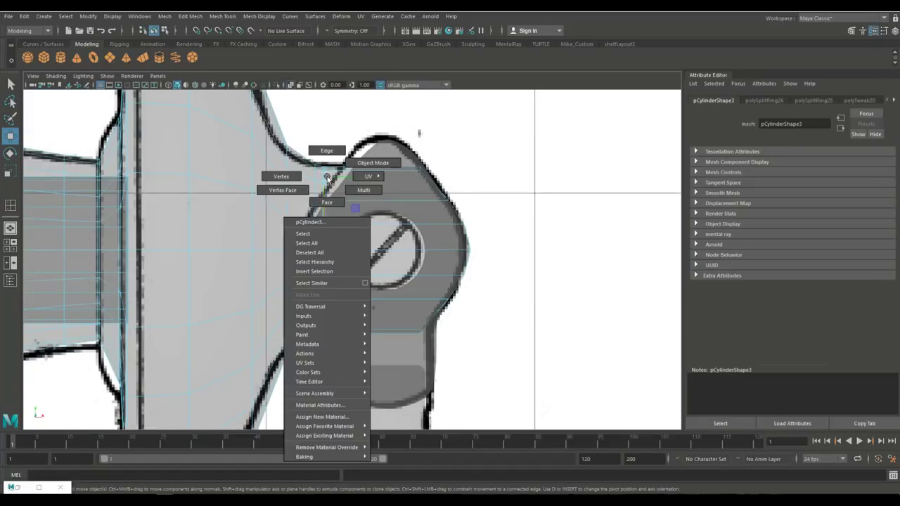
pyautogui.moveTo(302, 147); pyautogui.dragTo(338, 330)
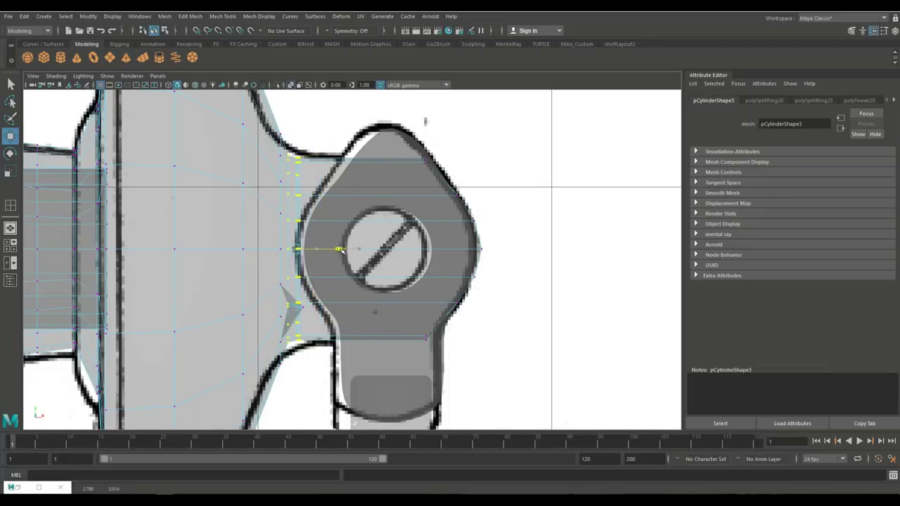
pyautogui.click(11, 229)
pyautogui.moveTo(352, 281)
pyautogui.keyDown('alt'); pyautogui.mouseDown()
pyautogui.moveTo(616, 327)
pyautogui.moveTo(351, 208)
pyautogui.mouseUp(); pyautogui.keyUp('alt')
pyautogui.click(616, 327)
pyautogui.moveTo(351, 208); pyautogui.dragTo(391, 184, button='right')
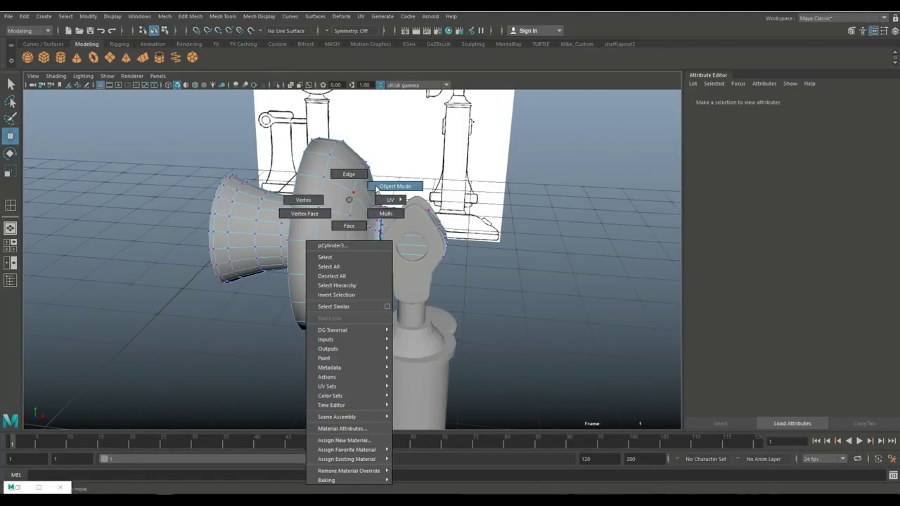
# Apply Mesh > Smooth to the mouthpiece and the base cylinder.
pyautogui.click(164, 15)
pyautogui.click(201, 102)
pyautogui.click(383, 295)
pyautogui.press('g')
# Bevel the edges of pCylinder2.
pyautogui.keyDown('alt'); pyautogui.moveTo(385, 222); pyautogui.dragTo(422, 295); pyautogui.keyUp('alt')
pyautogui.click(422, 210)
pyautogui.click(498, 325)
pyautogui.hotkey('ctrl', 'b')
pyautogui.click(267, 267)
# Create a new polygon cylinder, pCylinder5, at the origin.
pyautogui.keyDown('alt'); pyautogui.moveTo(267, 267); pyautogui.dragTo(274, 195); pyautogui.keyUp('alt')
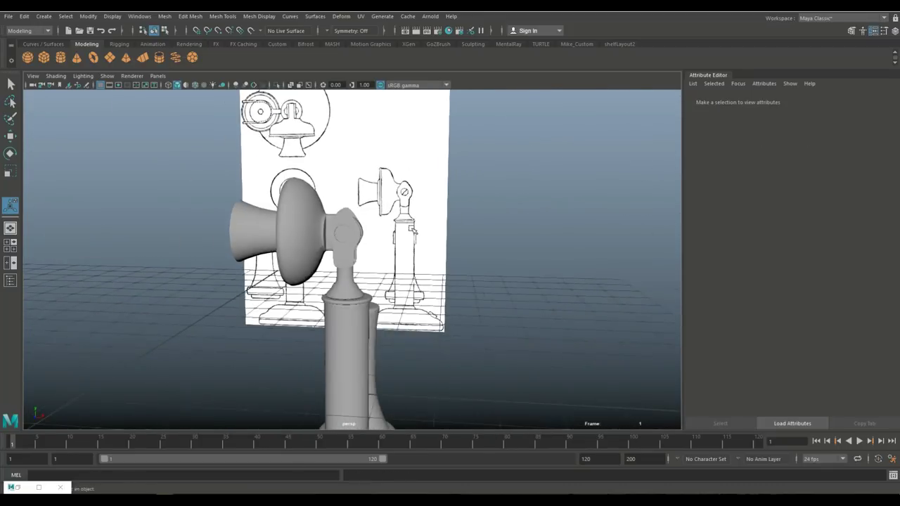
pyautogui.scroll(2, 274, 196)
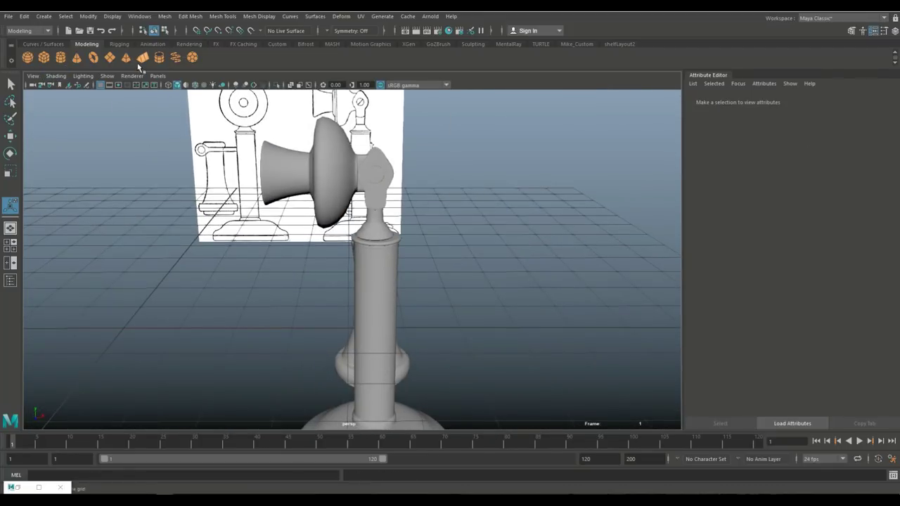
pyautogui.click(61, 57)
pyautogui.press('space')
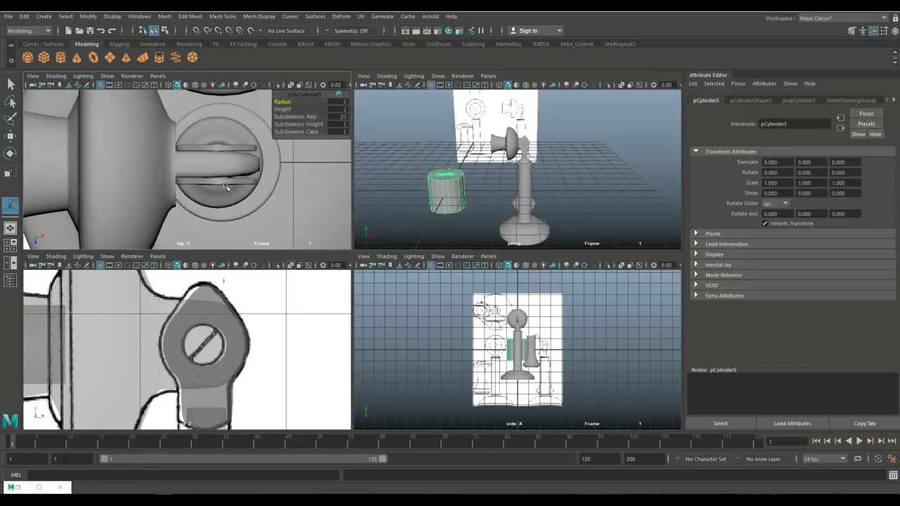
# Delete the new cylinder's top cap and flatten it into a thin disc.
pyautogui.press('space')
pyautogui.scroll(2, 353, 219)
pyautogui.moveTo(353, 219); pyautogui.dragTo(355, 248, button='right')
pyautogui.click(367, 272)
pyautogui.press('Delete')
pyautogui.press('space')
pyautogui.click(229, 271)
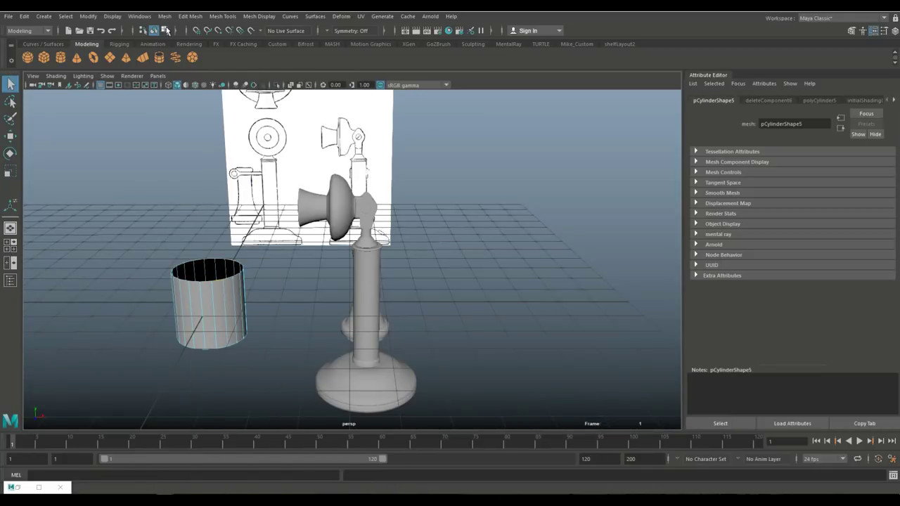
pyautogui.keyDown('alt'); pyautogui.moveTo(229, 272); pyautogui.dragTo(235, 219); pyautogui.keyUp('alt')
pyautogui.moveTo(236, 219); pyautogui.dragTo(199, 222, button='right')
pyautogui.moveTo(260, 315)
pyautogui.mouseDown()
pyautogui.moveTo(261, 246)
pyautogui.moveTo(271, 307)
pyautogui.mouseUp()
# Add Multi-Cut grid edges across the disc in the wireframe top view.
pyautogui.press('space')
pyautogui.press('space')
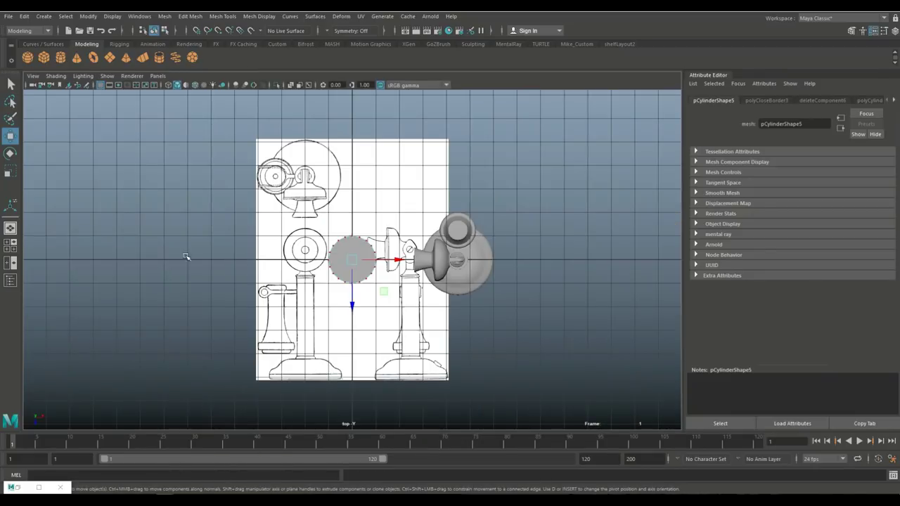
pyautogui.moveTo(352, 259); pyautogui.dragTo(293, 393, button='right')
pyautogui.scroll(3, 293, 394)
pyautogui.press('4')
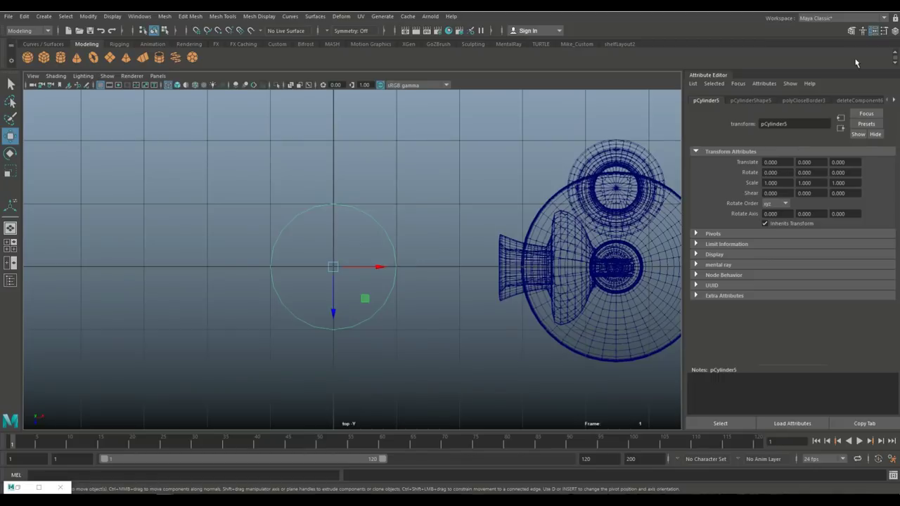
pyautogui.keyDown('shift'); pyautogui.moveTo(359, 245); pyautogui.dragTo(330, 232, button='right'); pyautogui.keyUp('shift')
pyautogui.scroll(2, 321, 209)
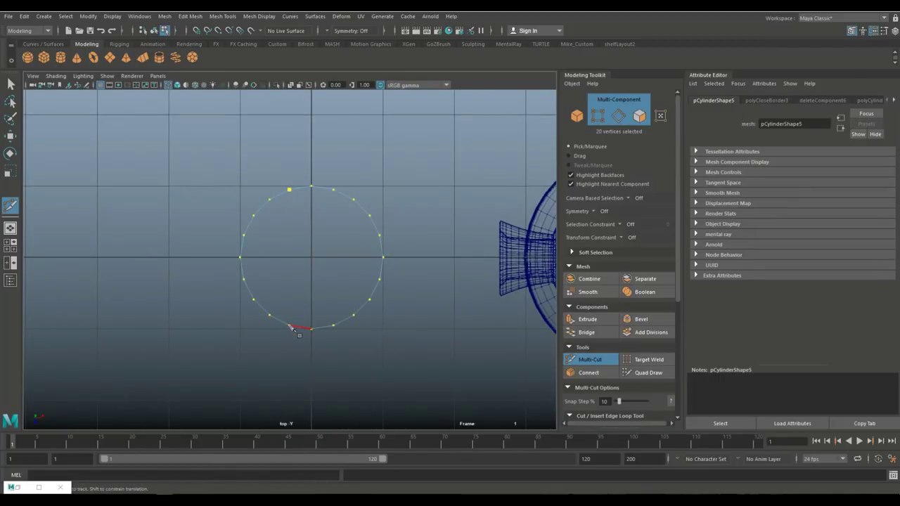
pyautogui.click(289, 327)
pyautogui.press('Return')
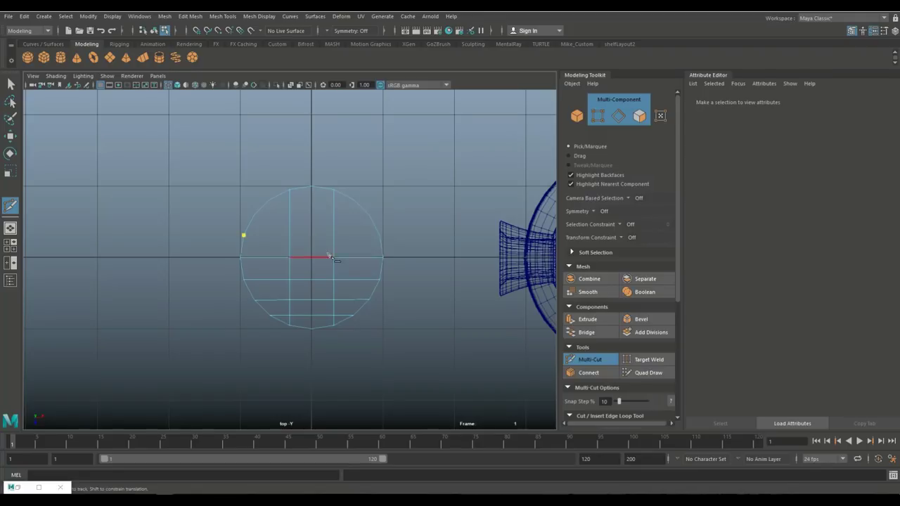
pyautogui.hotkey('ctrl', 'z')
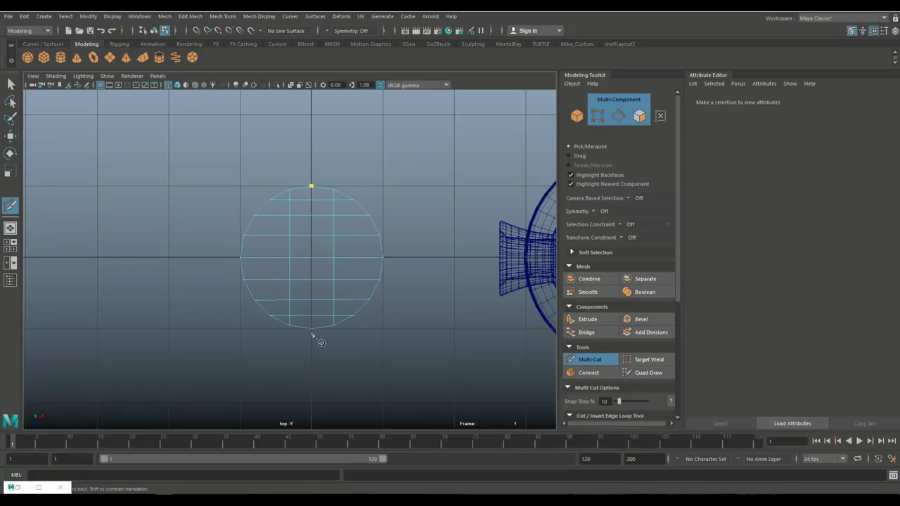
# Extrude a block of faces on the disc's top and return to object mode.
pyautogui.click(11, 228)
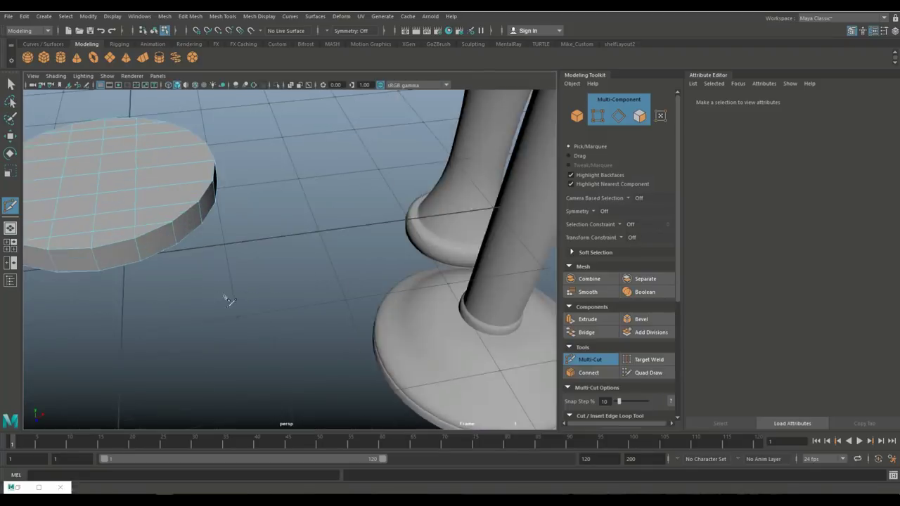
pyautogui.press('f')
pyautogui.press('q')
pyautogui.moveTo(269, 309); pyautogui.dragTo(264, 295)
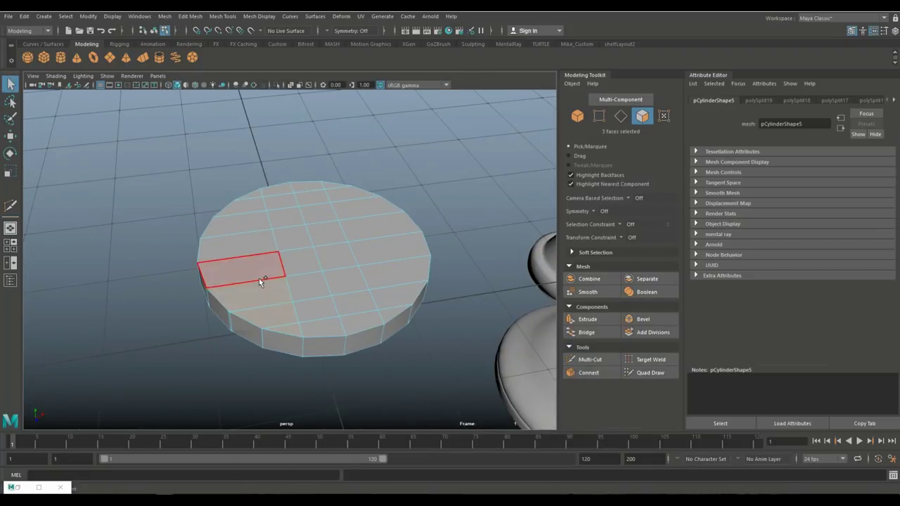
pyautogui.keyDown('shift'); pyautogui.moveTo(393, 270); pyautogui.dragTo(393, 312); pyautogui.keyUp('shift')
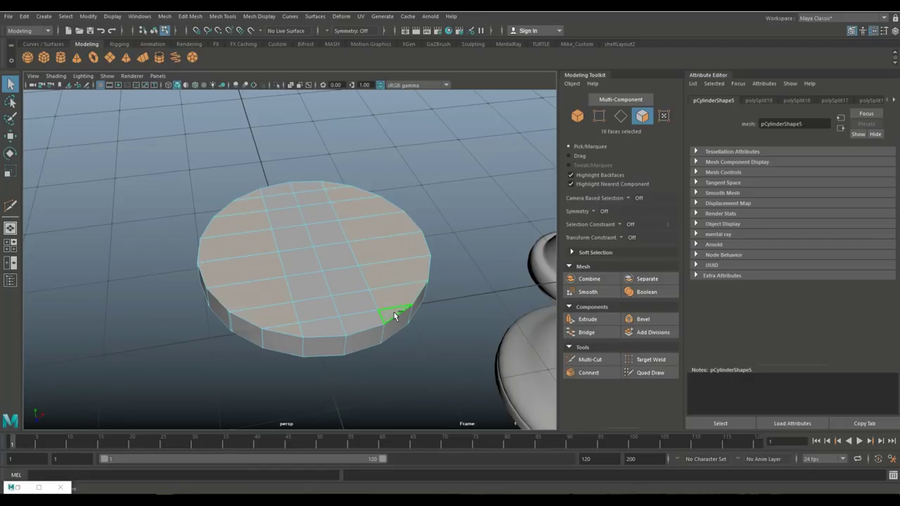
pyautogui.hotkey('ctrl', 'e')
pyautogui.moveTo(321, 242); pyautogui.dragTo(313, 203)
pyautogui.rightClick(381, 211)
pyautogui.click(410, 200)
pyautogui.keyDown('alt'); pyautogui.moveTo(411, 200); pyautogui.dragTo(374, 318); pyautogui.keyUp('alt')
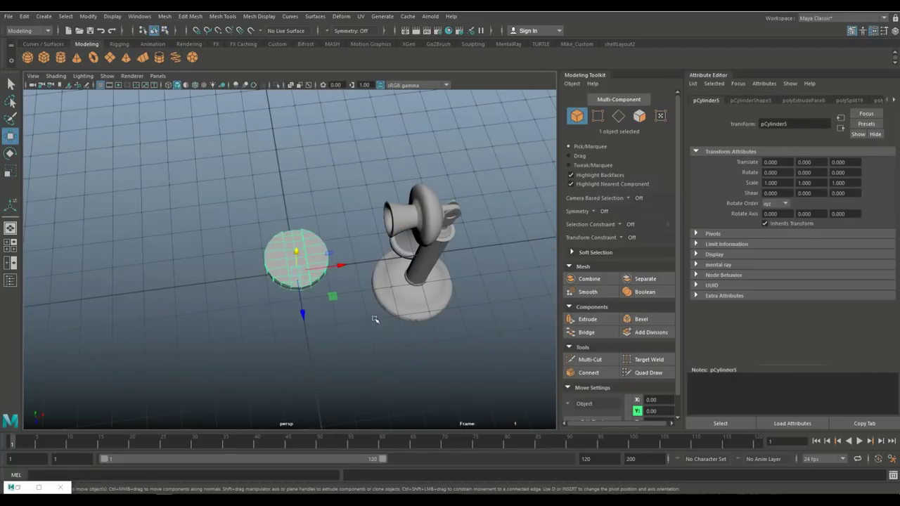
# Stand the disc upright, center its pivot, and move it onto the handset's screw circle.
pyautogui.moveTo(343, 288)
pyautogui.mouseDown()
pyautogui.moveTo(312, 321)
pyautogui.moveTo(402, 312)
pyautogui.mouseUp()
pyautogui.click(88, 16)
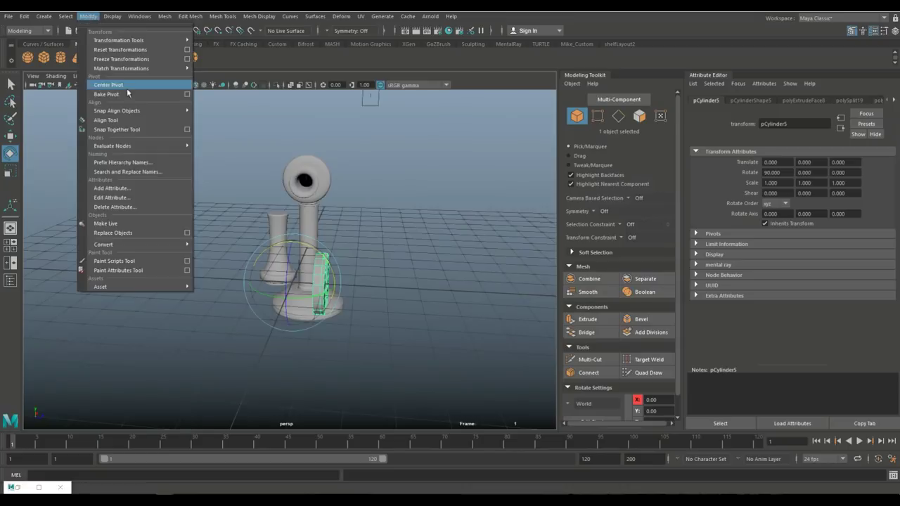
pyautogui.click(131, 84)
pyautogui.press('w')
pyautogui.scroll(3, 328, 342)
pyautogui.press('space')
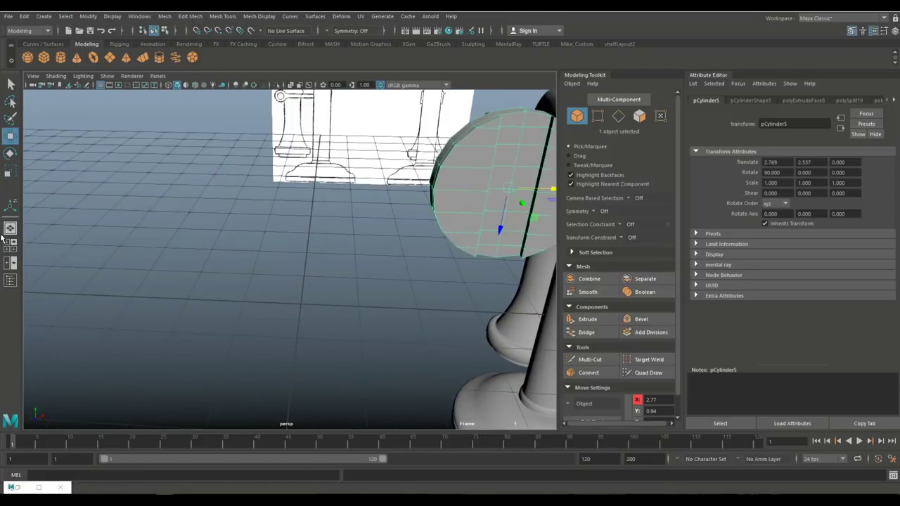
pyautogui.moveTo(248, 263); pyautogui.dragTo(228, 314)
pyautogui.scroll(3, 288, 261)
pyautogui.moveTo(191, 251)
pyautogui.mouseDown()
pyautogui.moveTo(291, 258)
pyautogui.moveTo(260, 257)
pyautogui.moveTo(282, 273)
pyautogui.moveTo(261, 271)
pyautogui.mouseUp()
pyautogui.press('r')
pyautogui.scroll(4, 289, 261)
pyautogui.press('w')
# Scale the screw-head disc and push it into the side of the handset.
pyautogui.press('r')
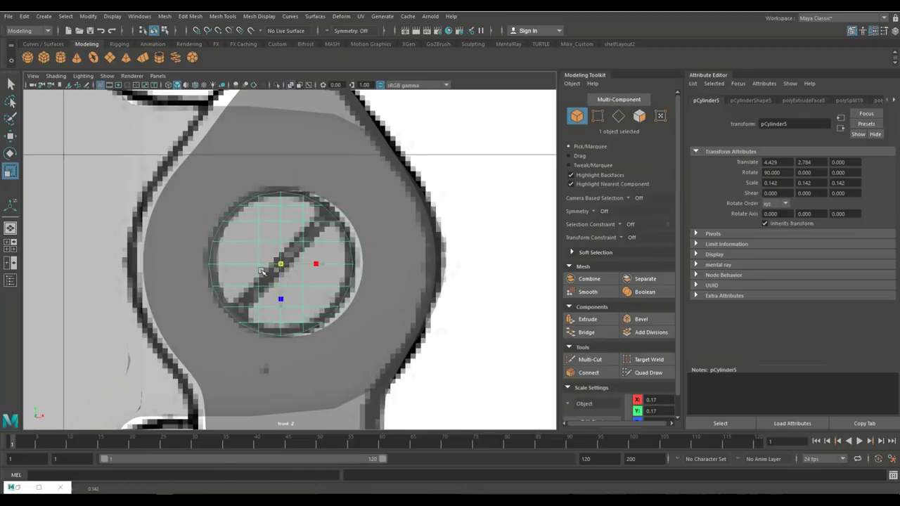
pyautogui.press('space')
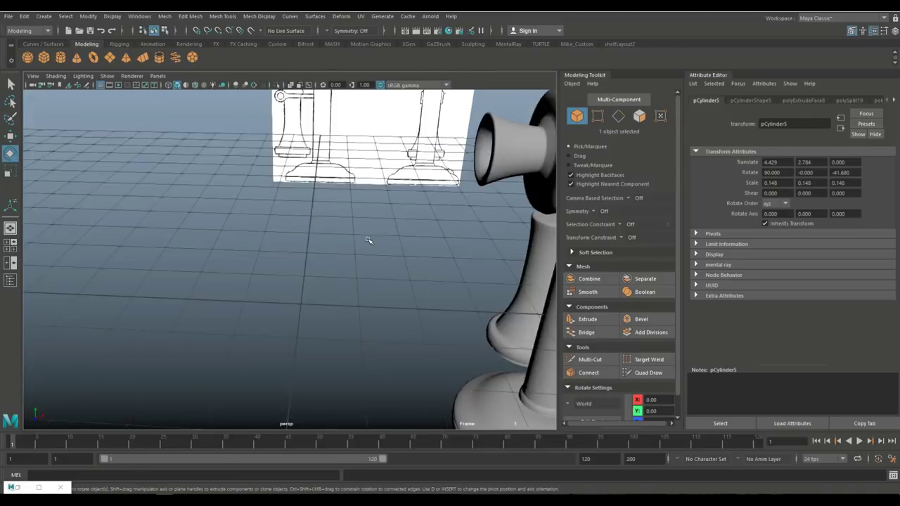
pyautogui.press('f')
pyautogui.press('w')
pyautogui.moveTo(291, 258)
pyautogui.mouseDown()
pyautogui.moveTo(450, 249)
pyautogui.moveTo(357, 315)
pyautogui.moveTo(355, 300)
pyautogui.mouseUp()
pyautogui.press('f')
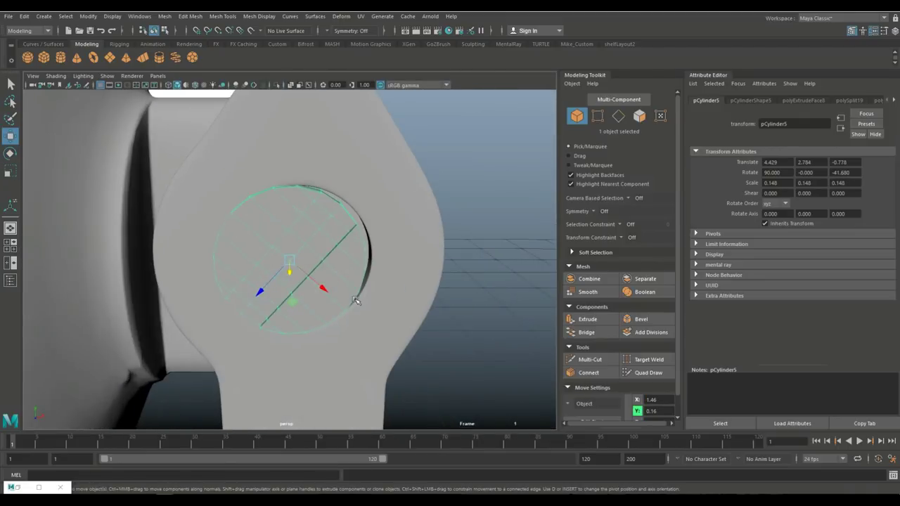
pyautogui.doubleClick(12, 141)
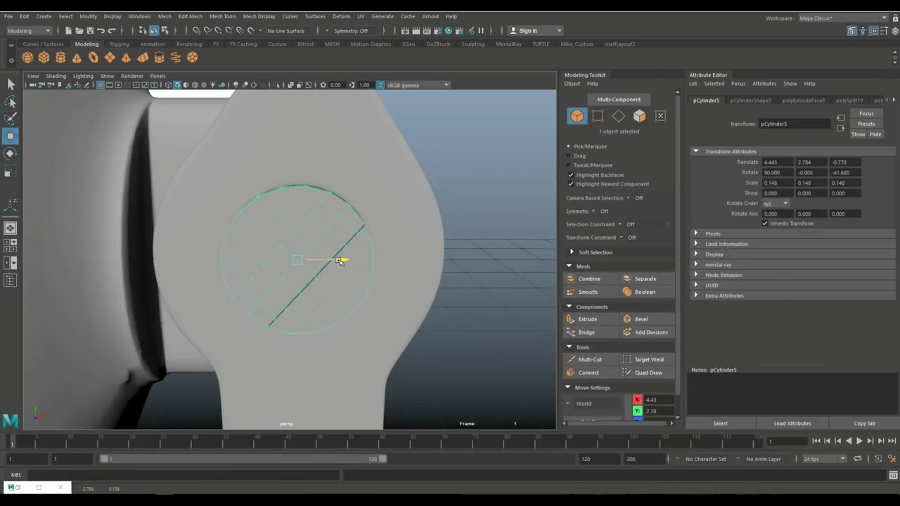
# Insert an edge loop into the screw-head cylinder's cap.
pyautogui.keyDown('alt'); pyautogui.moveTo(340, 260); pyautogui.dragTo(478, 140); pyautogui.keyUp('alt')
pyautogui.press('3')
pyautogui.click(309, 87)
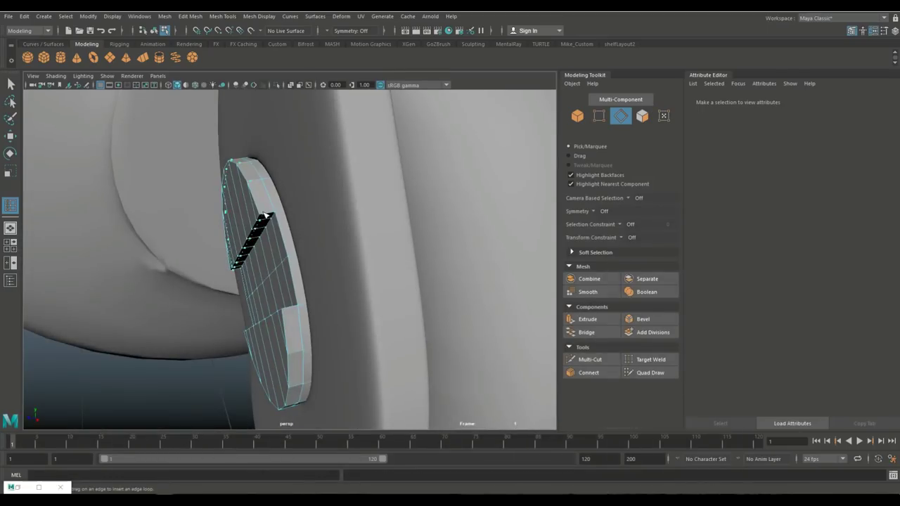
pyautogui.click(267, 217)
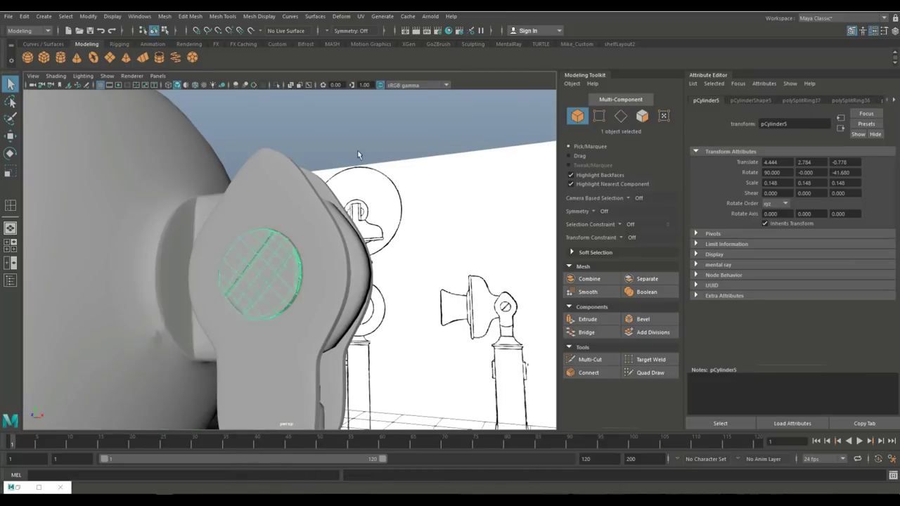
# Duplicate the screw head as pCylinder6 and rotate it to the handset's opposite side.
pyautogui.click(164, 16)
pyautogui.click(201, 84)
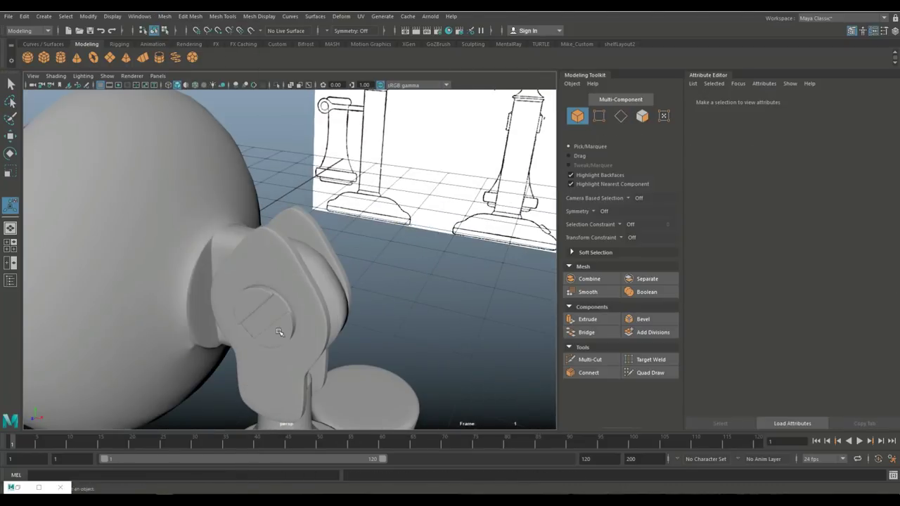
pyautogui.press('e')
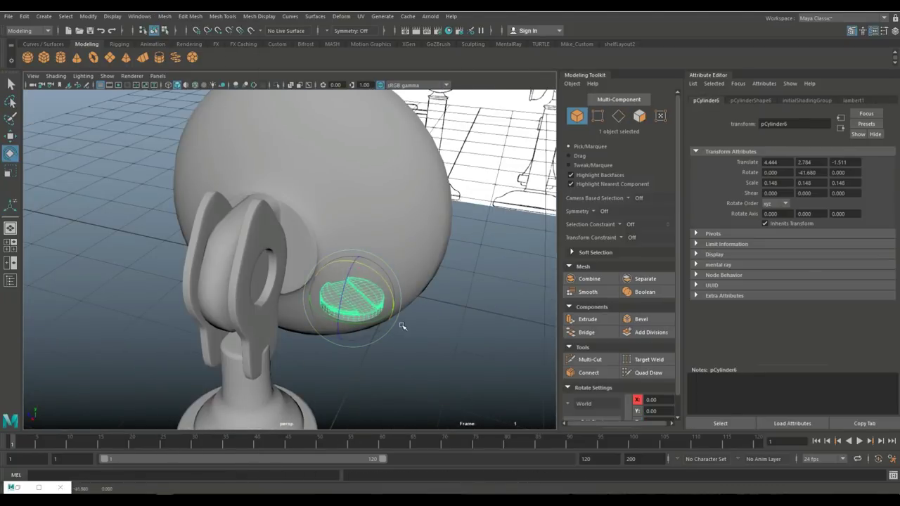
pyautogui.press('w')
pyautogui.click(382, 354)
pyautogui.moveTo(381, 354)
pyautogui.keyDown('alt'); pyautogui.mouseDown()
pyautogui.moveTo(338, 342)
pyautogui.moveTo(375, 346)
pyautogui.mouseUp(); pyautogui.keyUp('alt')
pyautogui.scroll(-2, 375, 346)
pyautogui.scroll(-1, 338, 324)
pyautogui.scroll(-2, 302, 303)
pyautogui.scroll(-1, 268, 282)
pyautogui.scroll(2, 261, 279)
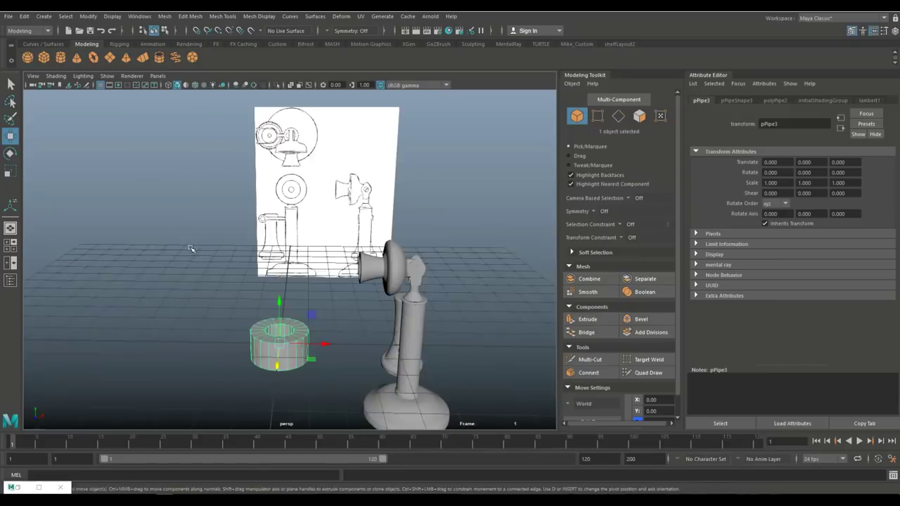
# Rotate pPipe3 90° and shrink it around the hook's round end in side view.
pyautogui.press('e')
pyautogui.moveTo(317, 282)
pyautogui.keyDown('alt'); pyautogui.mouseDown()
pyautogui.moveTo(210, 281)
pyautogui.moveTo(291, 302)
pyautogui.mouseUp(); pyautogui.keyUp('alt')
pyautogui.click(6, 249)
pyautogui.press('w')
pyautogui.scroll(2, 238, 310)
pyautogui.scroll(3, 239, 310)
pyautogui.press('r')
pyautogui.moveTo(239, 310)
pyautogui.mouseDown(button='middle')
pyautogui.moveTo(145, 281)
pyautogui.moveTo(106, 294)
pyautogui.mouseUp(button='middle')
pyautogui.press('w')
pyautogui.moveTo(284, 261); pyautogui.dragTo(287, 258)
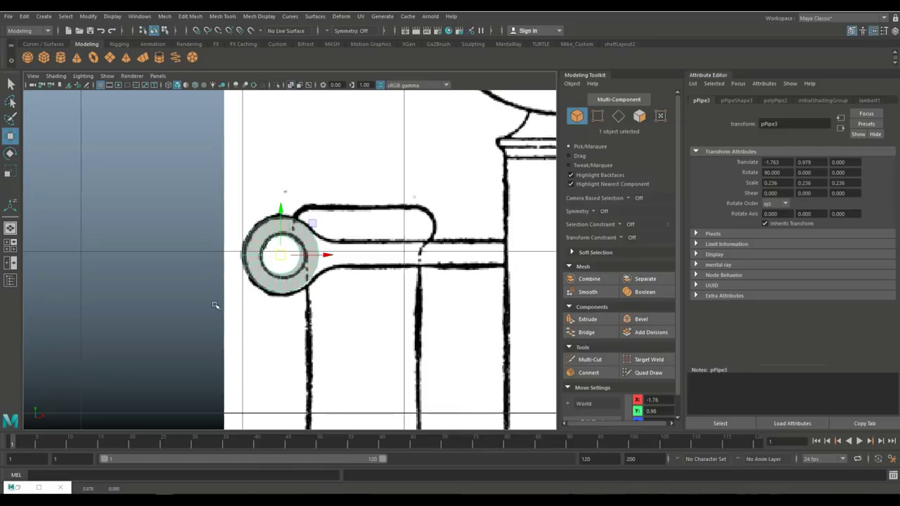
# Flatten the pipe ring by scaling Y to 0.183.
pyautogui.click(11, 247)
pyautogui.keyDown('alt'); pyautogui.moveTo(211, 281); pyautogui.dragTo(296, 281); pyautogui.keyUp('alt')
pyautogui.scroll(3, 296, 295)
pyautogui.press('r')
pyautogui.moveTo(302, 320)
pyautogui.mouseDown()
pyautogui.moveTo(297, 366)
pyautogui.moveTo(313, 382)
pyautogui.mouseUp()
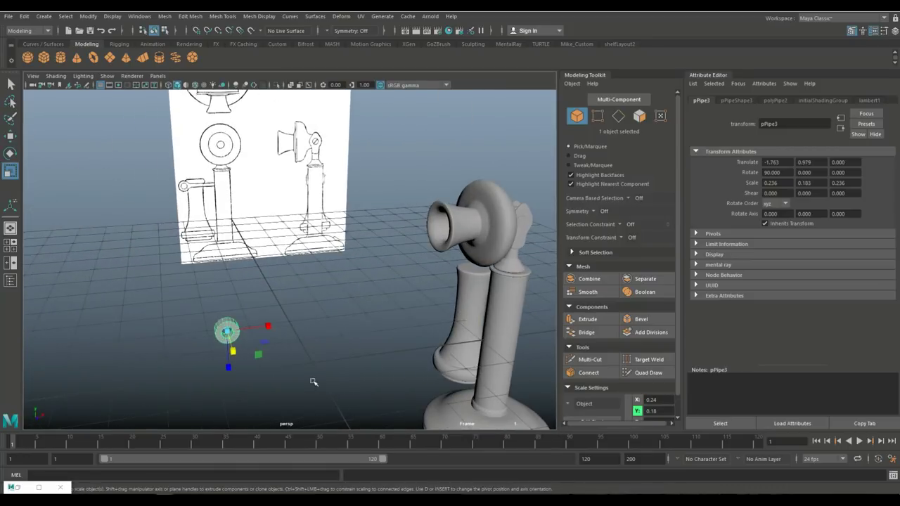
# Create a new polygon torus, pTorus1, and show its shape settings.
pyautogui.click(94, 59)
pyautogui.click(850, 32)
pyautogui.click(780, 100)
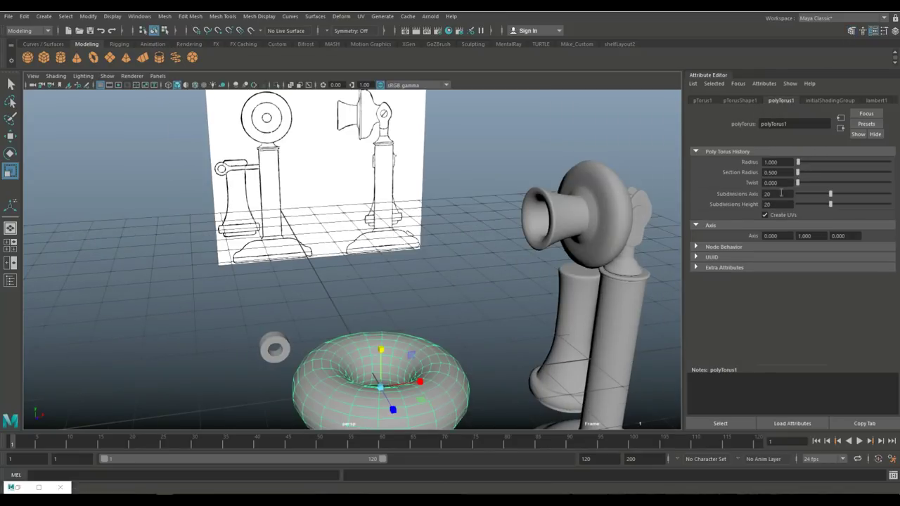
# Set the torus subdivisions to 5 and 20 for a blocky ring.
pyautogui.press('Tab')
pyautogui.write('5')
pyautogui.press('Tab')
pyautogui.hotkey('shift', 'Tab')
pyautogui.write('20')
pyautogui.press('Return')
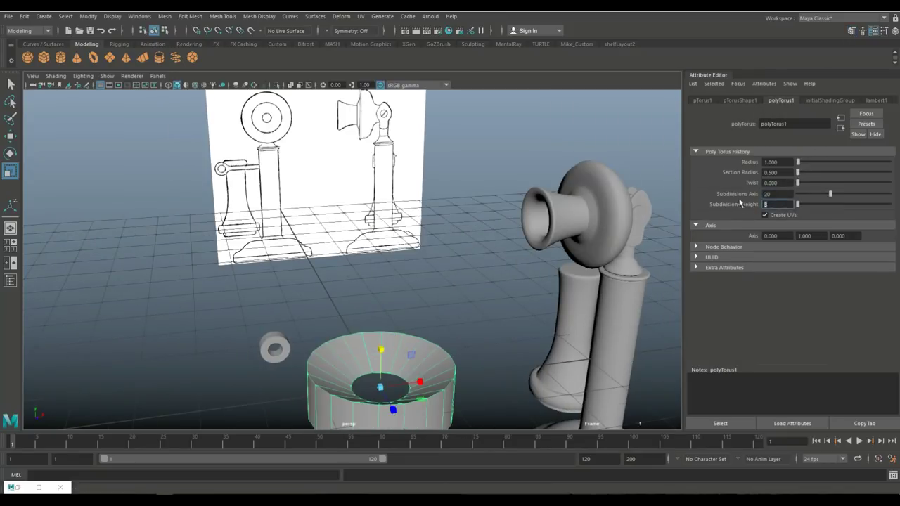
pyautogui.keyDown('alt'); pyautogui.moveTo(428, 270); pyautogui.dragTo(204, 348); pyautogui.keyUp('alt')
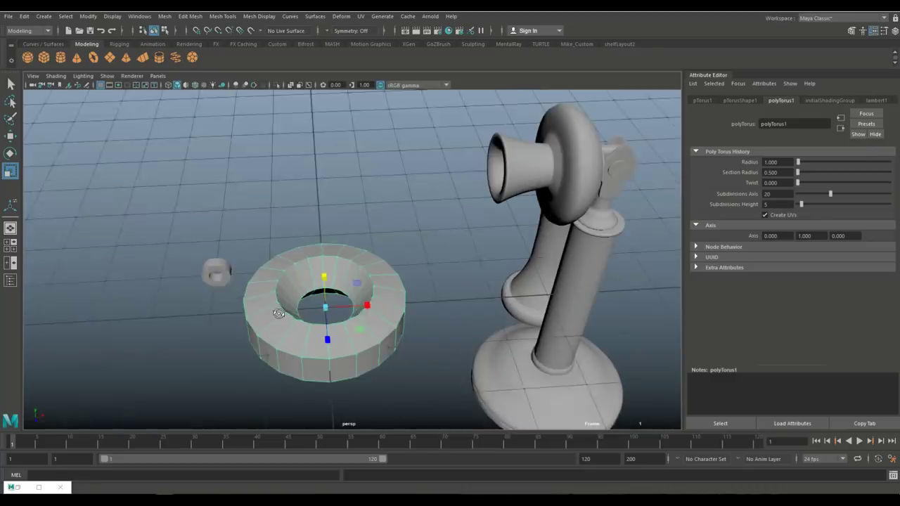
# Delete half the torus faces and move the remaining half-ring up and left.
pyautogui.press('space')
pyautogui.press('space')
pyautogui.scroll(3, 450, 303)
pyautogui.click(462, 253)
pyautogui.moveTo(462, 253); pyautogui.dragTo(455, 411)
pyautogui.press('Delete')
pyautogui.moveTo(457, 254); pyautogui.dragTo(485, 214, button='right')
pyautogui.press('w')
pyautogui.moveTo(471, 307)
pyautogui.mouseDown()
pyautogui.moveTo(330, 228)
pyautogui.moveTo(204, 256)
pyautogui.mouseUp()
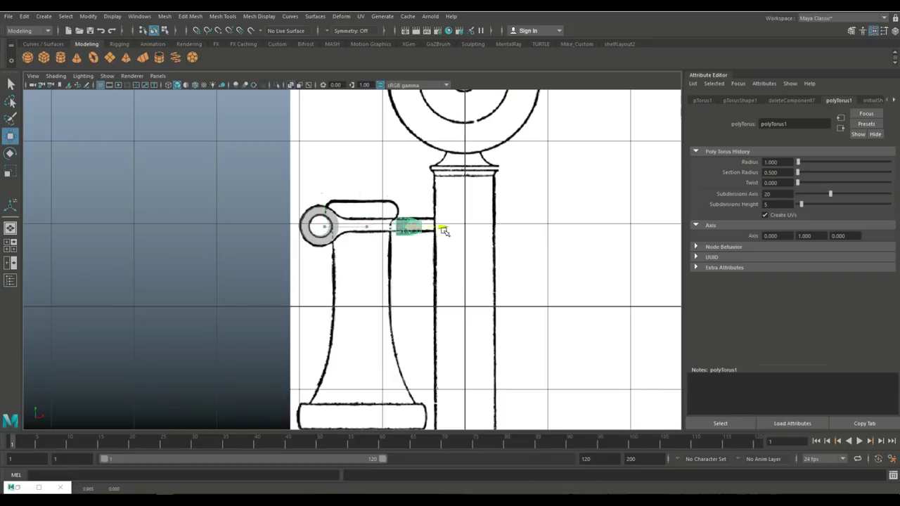
pyautogui.press('space')
pyautogui.press('space')
pyautogui.keyDown('alt'); pyautogui.moveTo(377, 301); pyautogui.dragTo(321, 331); pyautogui.keyUp('alt')
pyautogui.press('f')
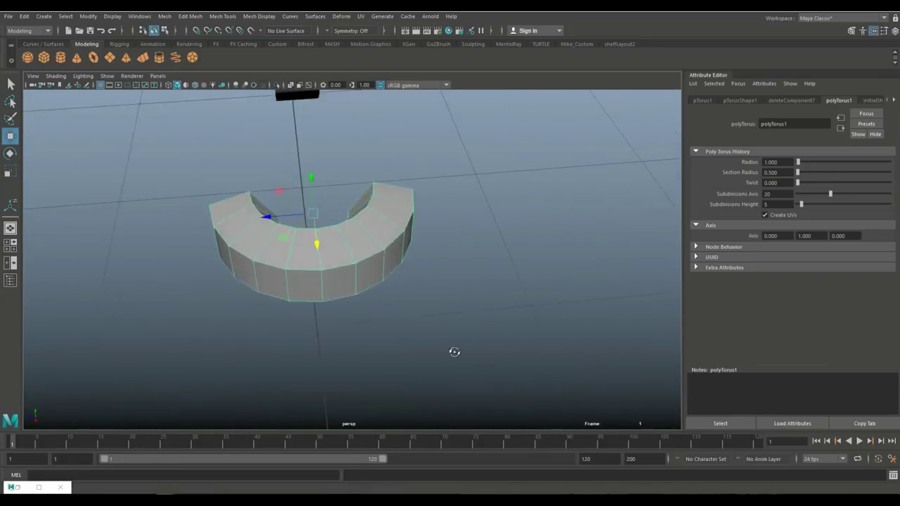
# Extrude one end face into a long arm and the other end faces into prongs.
pyautogui.press('F11')
pyautogui.click(309, 260)
pyautogui.scroll(-5, 486, 367)
pyautogui.hotkey('ctrl', 'e')
pyautogui.moveTo(512, 361); pyautogui.dragTo(549, 211, button='middle')
pyautogui.moveTo(548, 211)
pyautogui.keyDown('alt'); pyautogui.mouseDown()
pyautogui.moveTo(452, 303)
pyautogui.moveTo(421, 281)
pyautogui.mouseUp(); pyautogui.keyUp('alt')
pyautogui.click(412, 276)
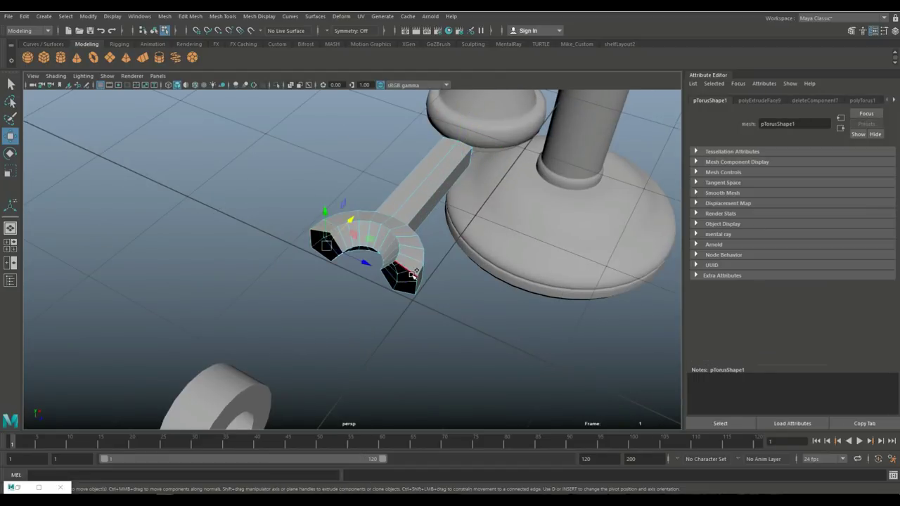
pyautogui.hotkey('ctrl', 'e')
pyautogui.moveTo(355, 315); pyautogui.dragTo(324, 310, button='middle')
pyautogui.moveTo(323, 310)
pyautogui.keyDown('alt'); pyautogui.mouseDown()
pyautogui.moveTo(429, 342)
pyautogui.moveTo(375, 363)
pyautogui.moveTo(343, 339)
pyautogui.moveTo(341, 347)
pyautogui.moveTo(438, 331)
pyautogui.moveTo(378, 219)
pyautogui.mouseUp(); pyautogui.keyUp('alt')
# Delete the fork attempt and select the small ring against the reference.
pyautogui.scroll(2, 341, 347)
pyautogui.moveTo(378, 218); pyautogui.dragTo(378, 248, button='right')
pyautogui.press('Delete')
pyautogui.keyDown('alt'); pyautogui.moveTo(346, 279); pyautogui.dragTo(352, 305); pyautogui.keyUp('alt')
pyautogui.scroll(3, 351, 305)
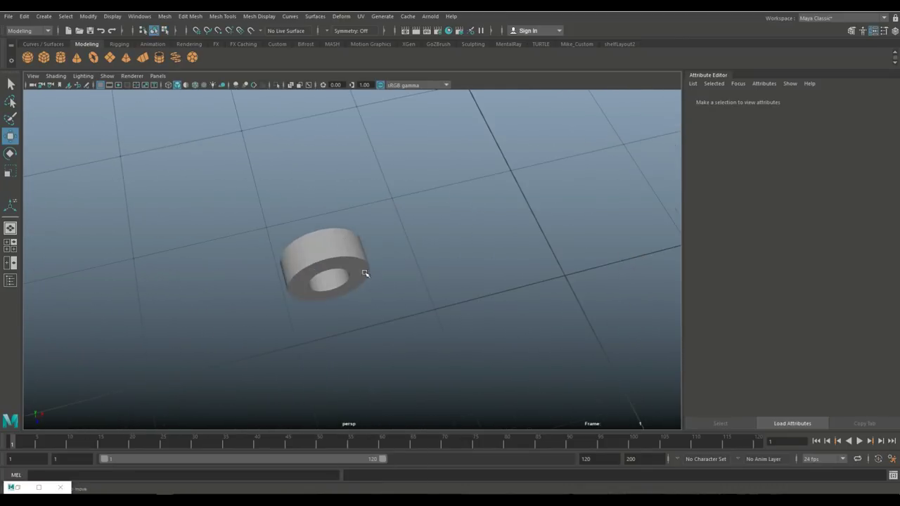
pyautogui.click(365, 268)
pyautogui.moveTo(365, 268)
pyautogui.keyDown('alt'); pyautogui.mouseDown()
pyautogui.moveTo(396, 316)
pyautogui.moveTo(393, 277)
pyautogui.moveTo(412, 338)
pyautogui.moveTo(426, 320)
pyautogui.moveTo(426, 338)
pyautogui.moveTo(412, 344)
pyautogui.moveTo(542, 337)
pyautogui.mouseUp(); pyautogui.keyUp('alt')
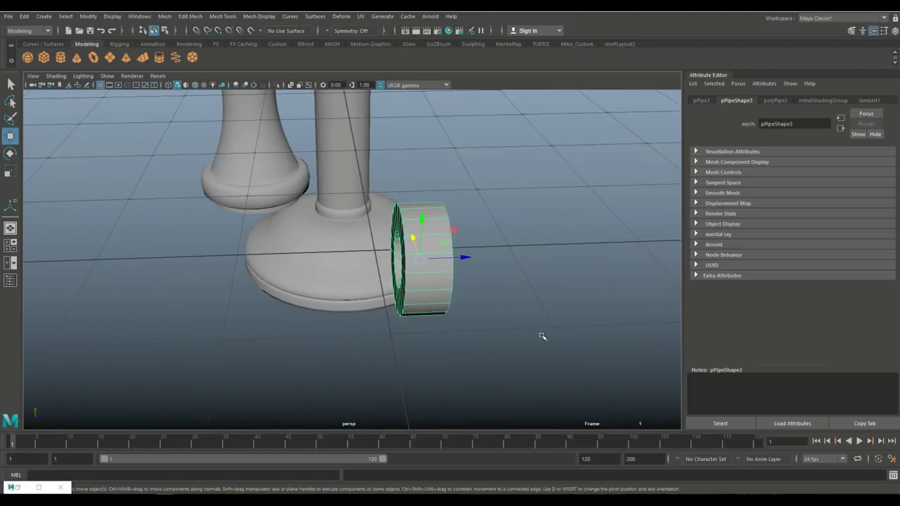
# Show all hidden objects in the maximised top view and zoom into the telephone reference.
pyautogui.press('space')
pyautogui.press('space')
pyautogui.click(112, 16)
pyautogui.click(341, 198)
pyautogui.keyDown('alt'); pyautogui.moveTo(341, 198); pyautogui.dragTo(397, 352, button='right'); pyautogui.keyUp('alt')
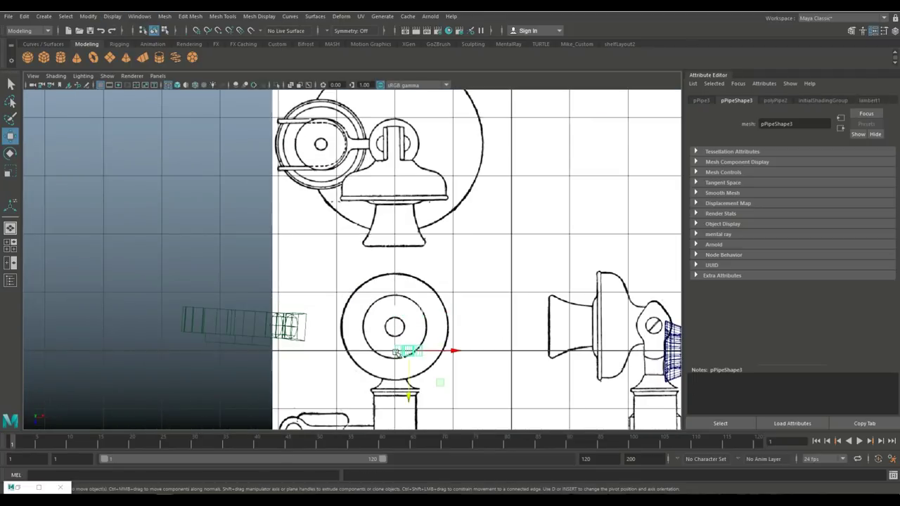
pyautogui.moveTo(248, 165)
pyautogui.keyDown('alt'); pyautogui.mouseDown(button='right')
pyautogui.moveTo(393, 372)
pyautogui.moveTo(363, 272)
pyautogui.mouseUp(button='right'); pyautogui.keyUp('alt')
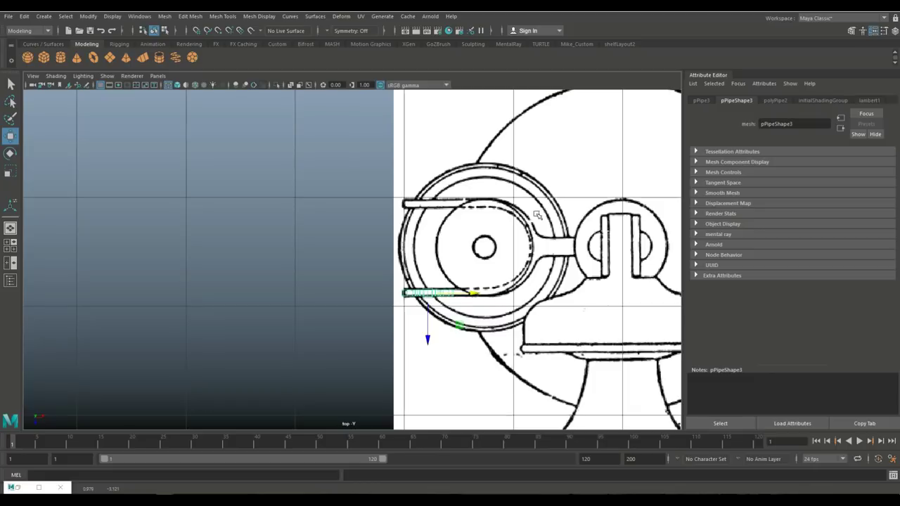
# Draw a CV curve along the hook's bend and frame it in perspective.
pyautogui.click(44, 15)
pyautogui.scroll(2, 457, 273)
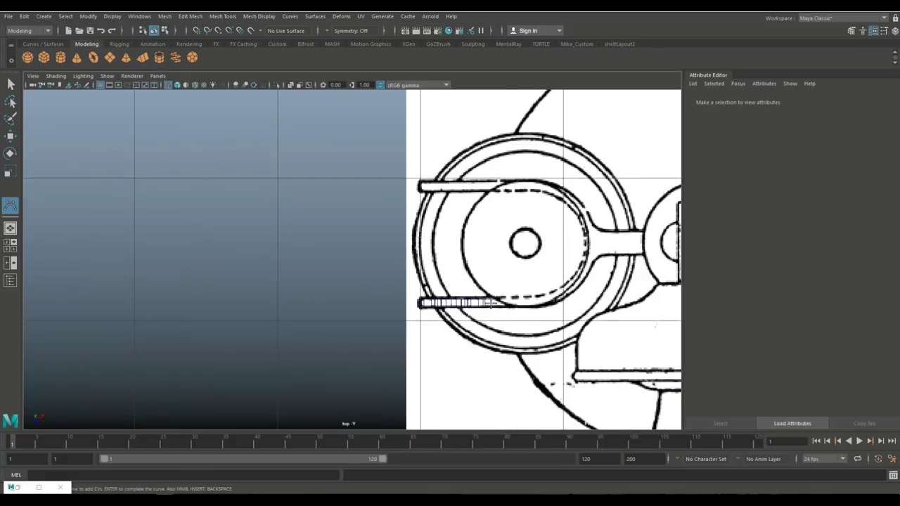
pyautogui.click(508, 303)
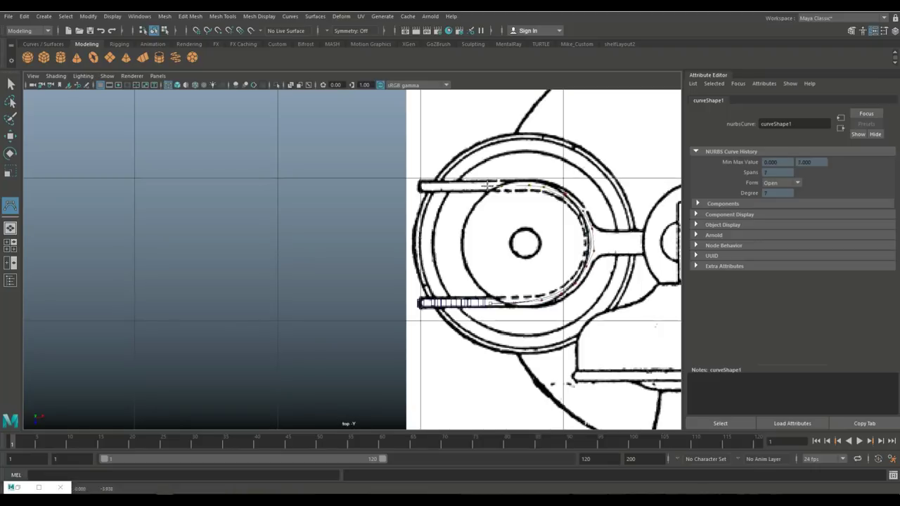
pyautogui.press('Return')
pyautogui.press('w')
pyautogui.press('space')
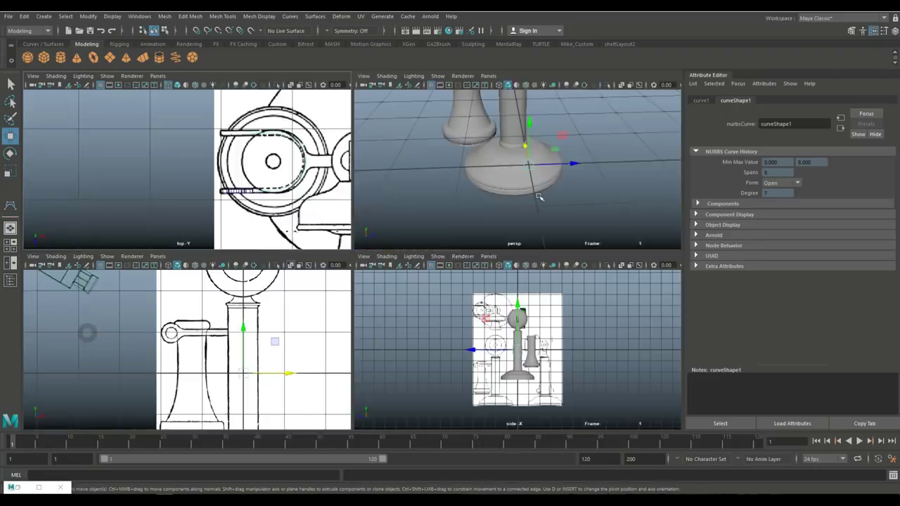
pyautogui.press('space')
pyautogui.press('f')
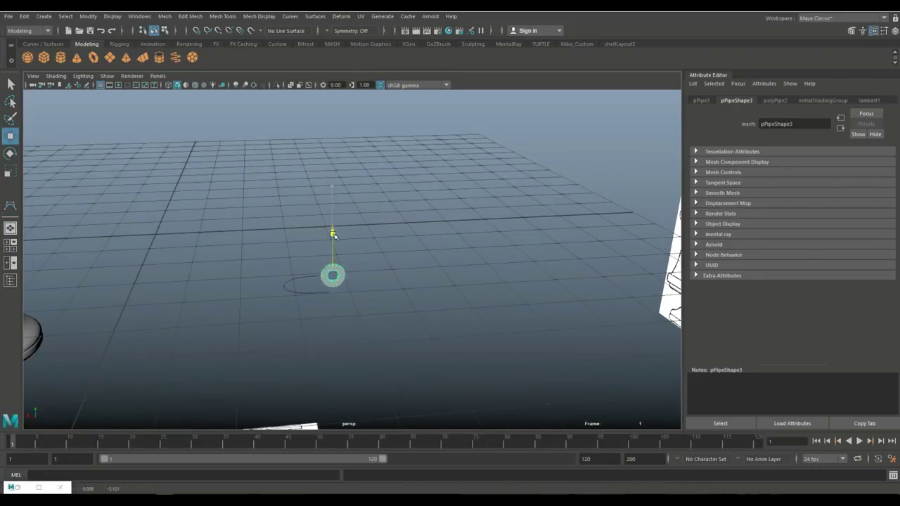
# Inspect both rings and the reference plane in perspective, and select the cube.
pyautogui.press('f')
pyautogui.moveTo(351, 215)
pyautogui.keyDown('alt'); pyautogui.mouseDown()
pyautogui.moveTo(304, 277)
pyautogui.moveTo(418, 222)
pyautogui.mouseUp(); pyautogui.keyUp('alt')
pyautogui.scroll(-3, 304, 277)
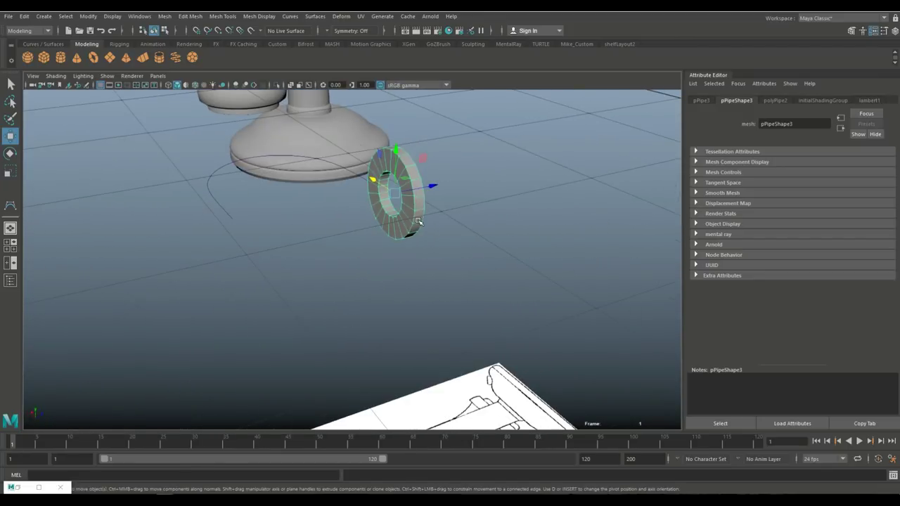
pyautogui.moveTo(296, 238)
pyautogui.keyDown('alt'); pyautogui.mouseDown()
pyautogui.moveTo(351, 331)
pyautogui.moveTo(440, 183)
pyautogui.mouseUp(); pyautogui.keyUp('alt')
pyautogui.keyDown('alt'); pyautogui.moveTo(556, 307); pyautogui.dragTo(393, 356); pyautogui.keyUp('alt')
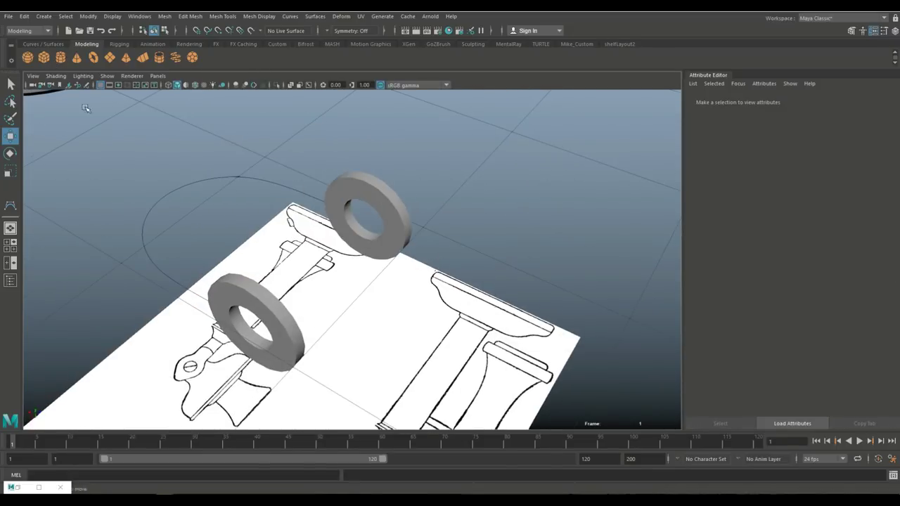
pyautogui.click(291, 124)
pyautogui.moveTo(291, 124)
pyautogui.keyDown('alt'); pyautogui.mouseDown()
pyautogui.moveTo(577, 132)
pyautogui.moveTo(322, 251)
pyautogui.moveTo(410, 281)
pyautogui.mouseUp(); pyautogui.keyUp('alt')
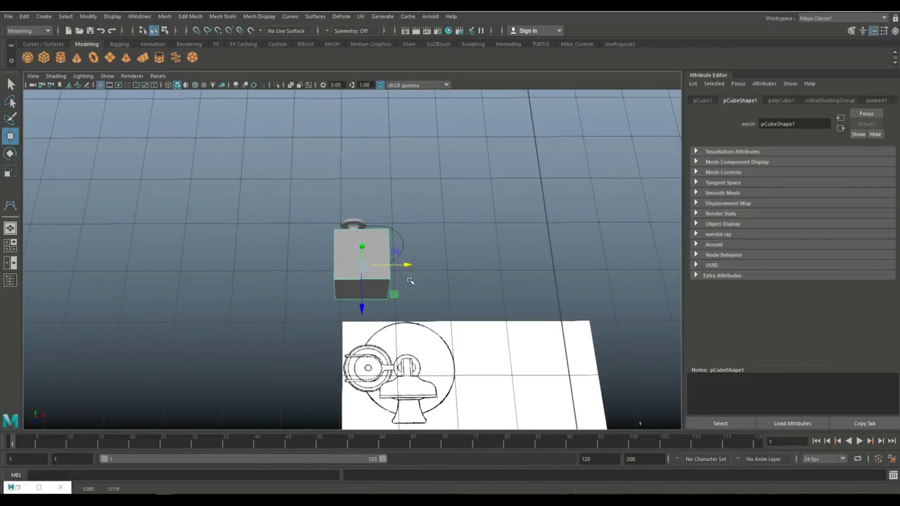
# Reduce the cube to one face and trial a straight extrusion, undoing the thickness change.
pyautogui.press('f')
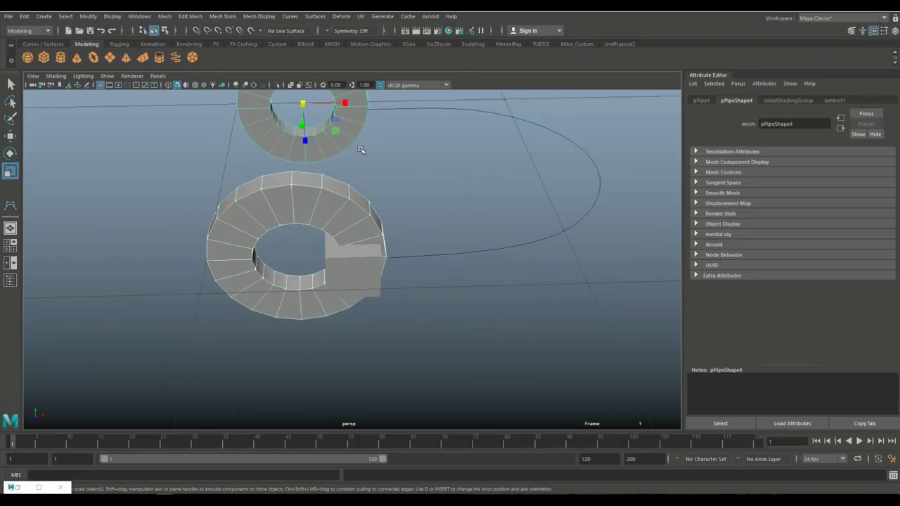
pyautogui.hotkey('ctrl', 'z')
pyautogui.keyDown('shift'); pyautogui.moveTo(373, 237); pyautogui.dragTo(373, 211, button='right'); pyautogui.keyUp('shift')
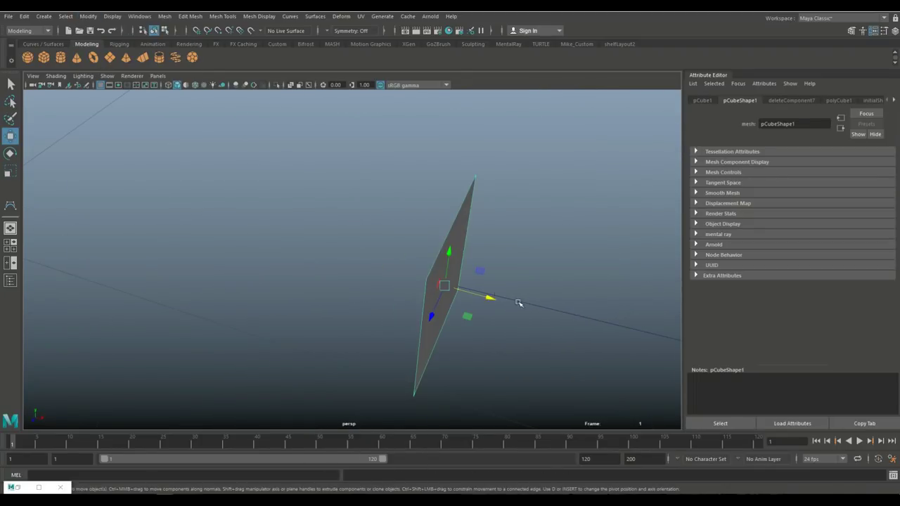
pyautogui.hotkey('ctrl', 'e')
pyautogui.moveTo(442, 211); pyautogui.dragTo(278, 200, button='middle')
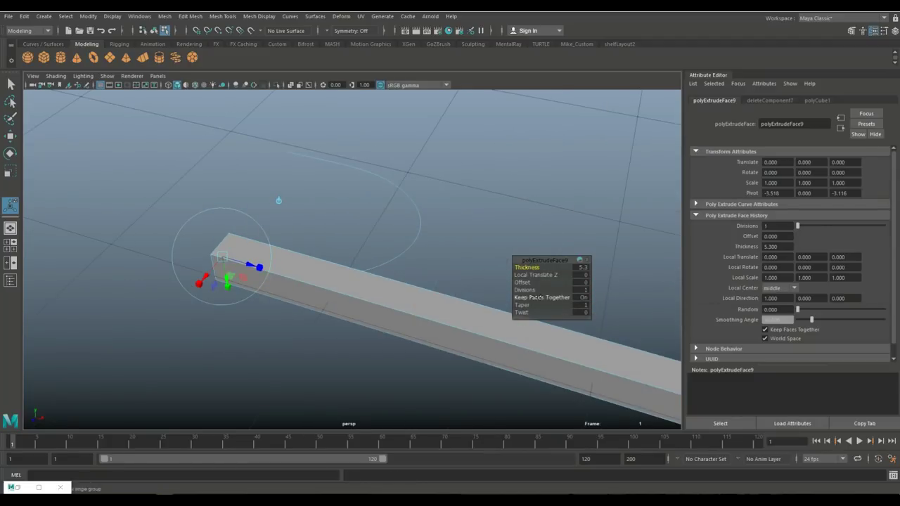
pyautogui.moveTo(517, 268); pyautogui.dragTo(492, 355, button='middle')
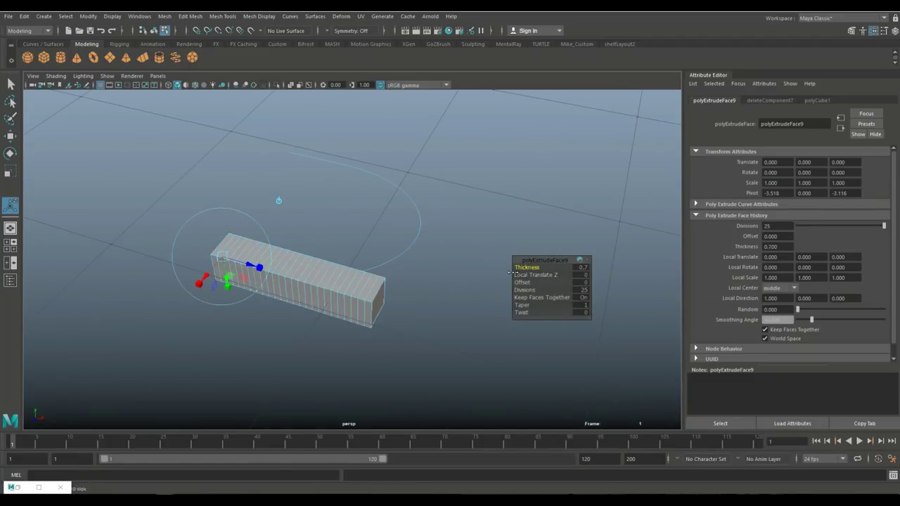
pyautogui.hotkey('ctrl', 'z')
pyautogui.hotkey('ctrl', 'z')
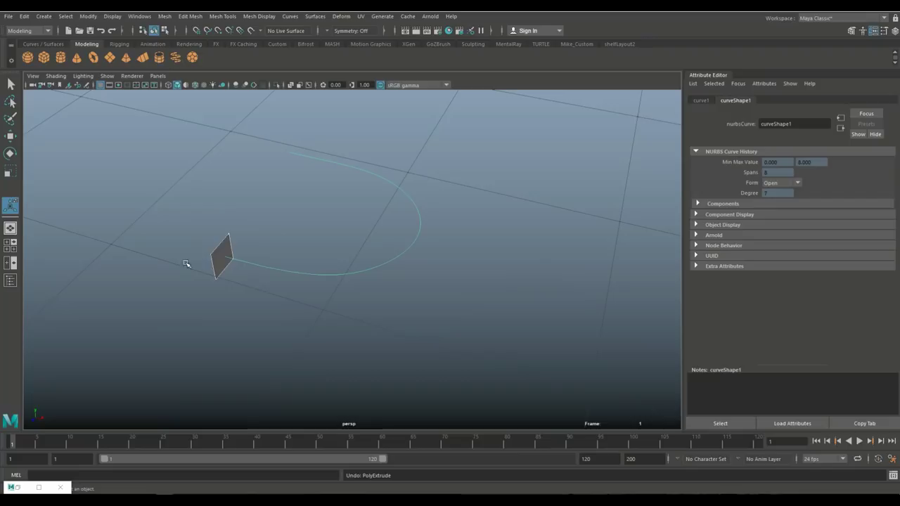
# Re-extrude the face along the curve with Divisions raised to 25.
pyautogui.hotkey('ctrl', 'e')
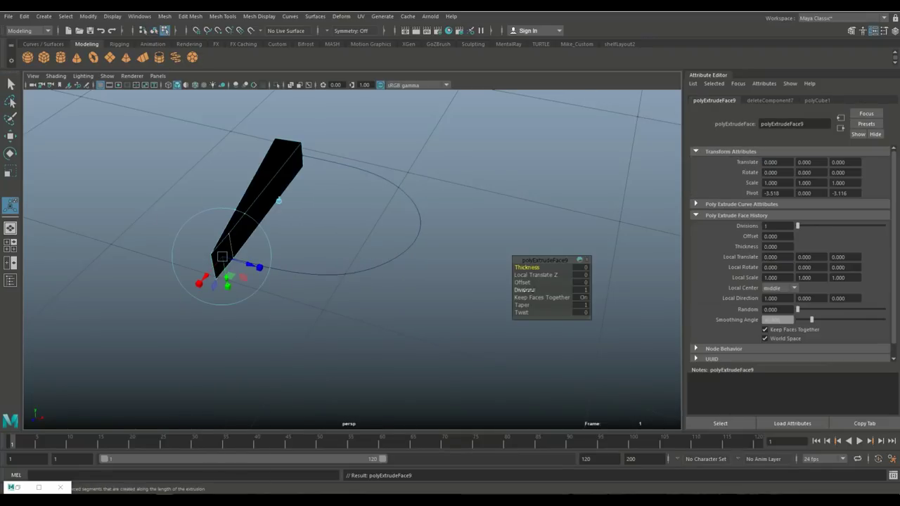
pyautogui.click(526, 290)
pyautogui.moveTo(526, 290); pyautogui.dragTo(605, 287, button='middle')
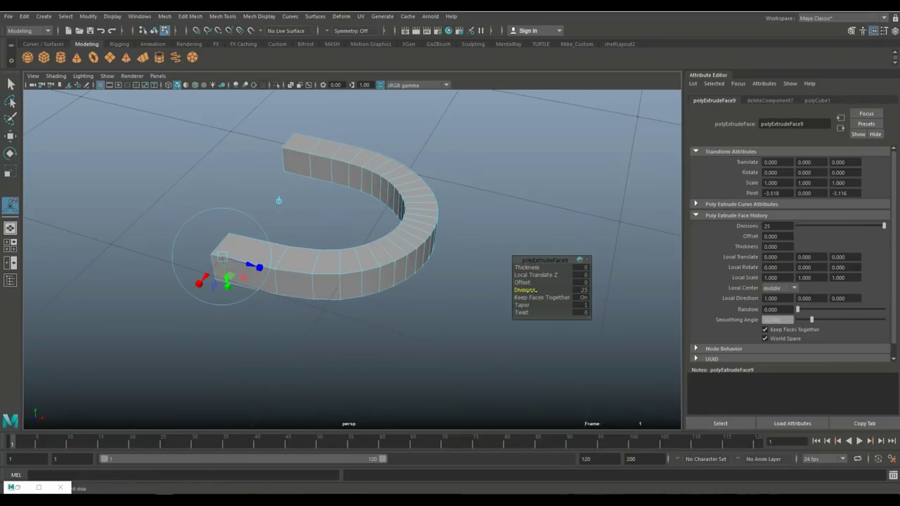
pyautogui.click(7, 249)
# Clear the strap's construction history with Edit > Delete by Type > History.
pyautogui.press('space')
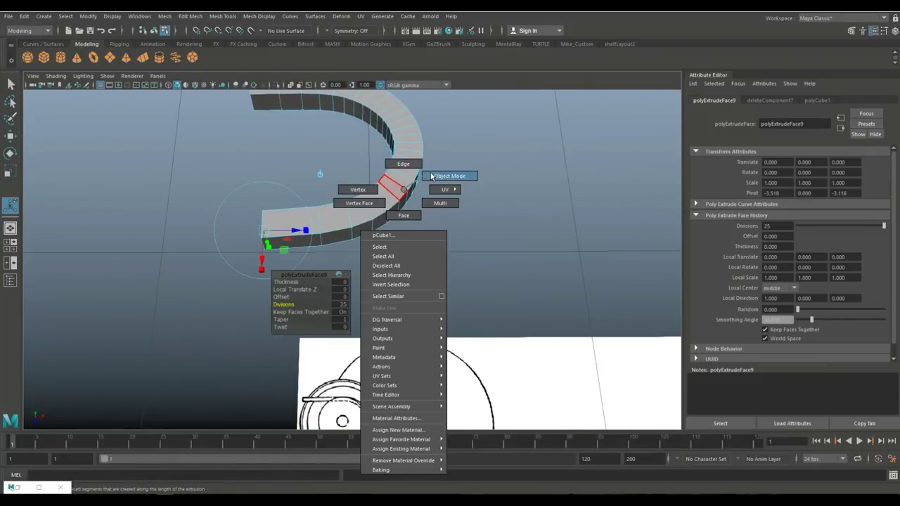
pyautogui.moveTo(391, 191); pyautogui.dragTo(421, 169, button='right')
pyautogui.click(24, 16)
pyautogui.click(195, 136)
pyautogui.click(190, 16)
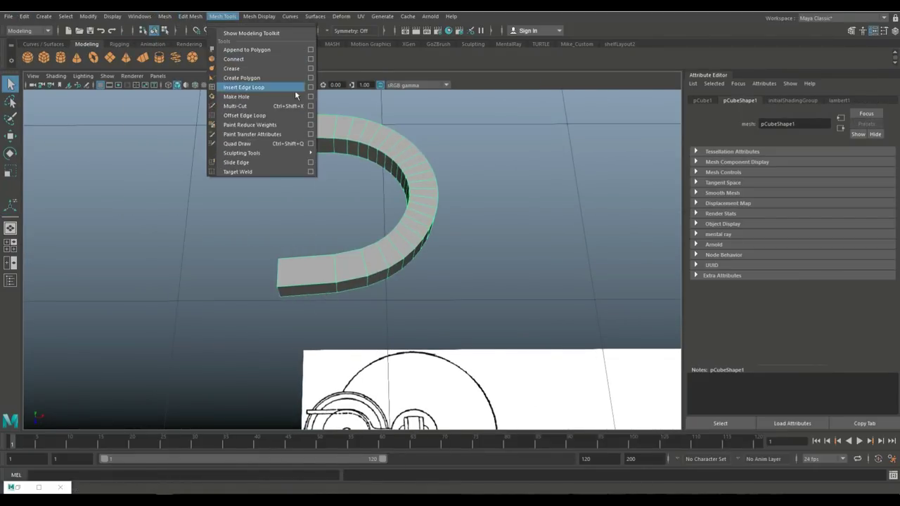
# Add an edge loop across the strap, unhide the end rings, and slide a strap edge sideways.
pyautogui.click(246, 86)
pyautogui.click(308, 288)
pyautogui.click(164, 16)
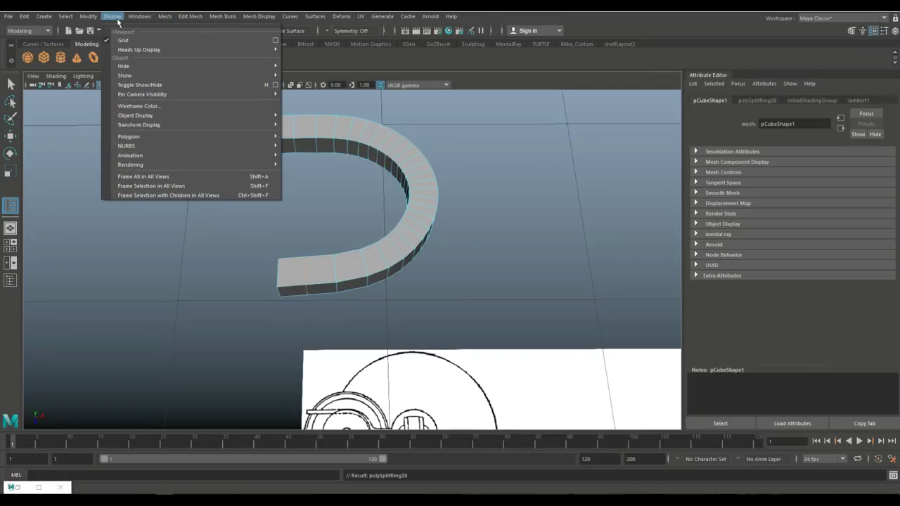
pyautogui.click(338, 85)
pyautogui.keyDown('alt'); pyautogui.moveTo(324, 215); pyautogui.dragTo(343, 168); pyautogui.keyUp('alt')
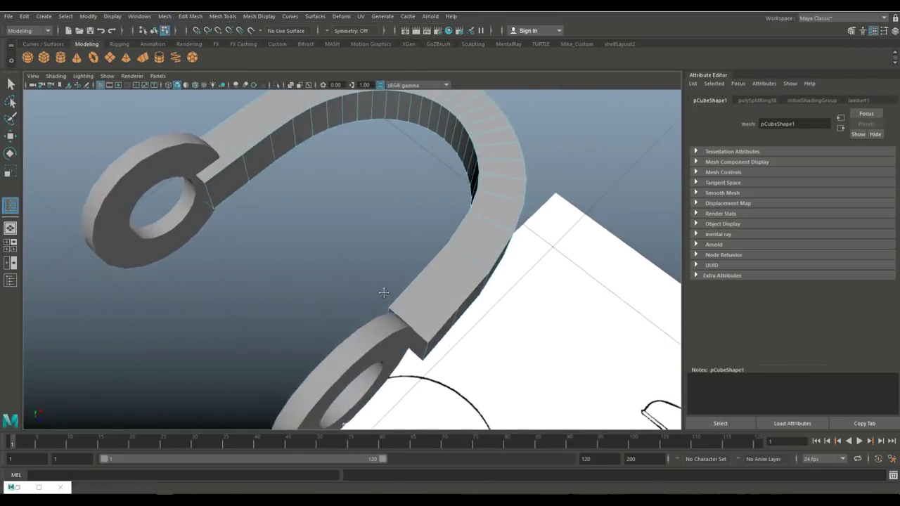
pyautogui.moveTo(344, 167); pyautogui.dragTo(344, 149, button='right')
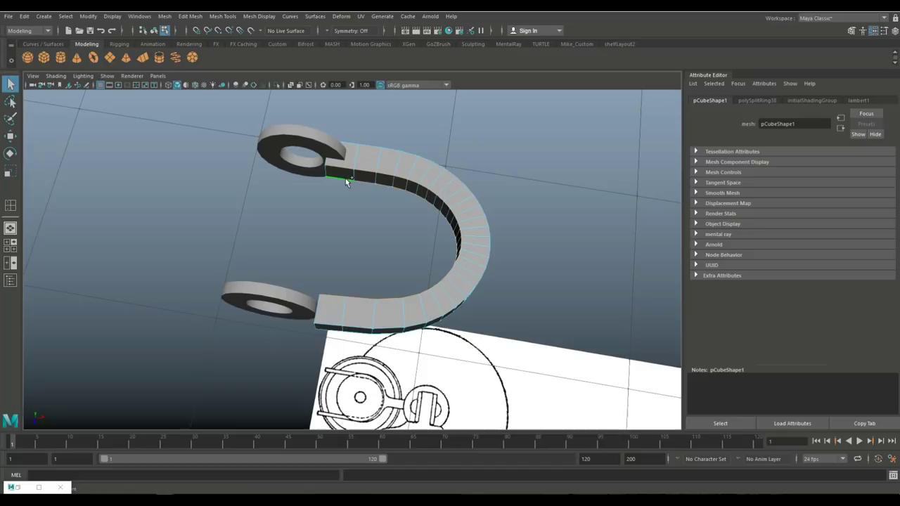
pyautogui.moveTo(389, 244)
pyautogui.mouseDown()
pyautogui.moveTo(415, 244)
pyautogui.moveTo(325, 250)
pyautogui.moveTo(332, 265)
pyautogui.mouseUp()
# Select the left end ring and zoom the top view onto the strap's top arm.
pyautogui.click(299, 187)
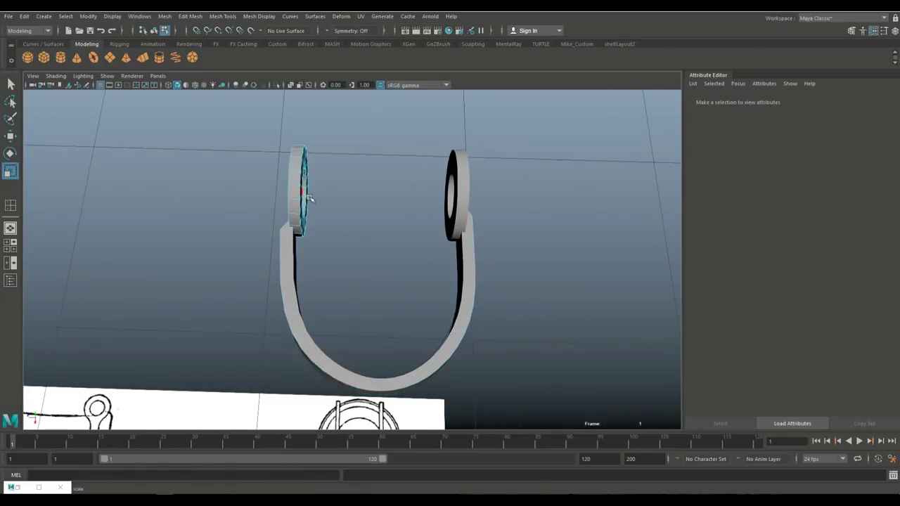
pyautogui.press('w')
pyautogui.moveTo(305, 234)
pyautogui.keyDown('alt'); pyautogui.mouseDown()
pyautogui.moveTo(319, 163)
pyautogui.moveTo(201, 217)
pyautogui.mouseUp(); pyautogui.keyUp('alt')
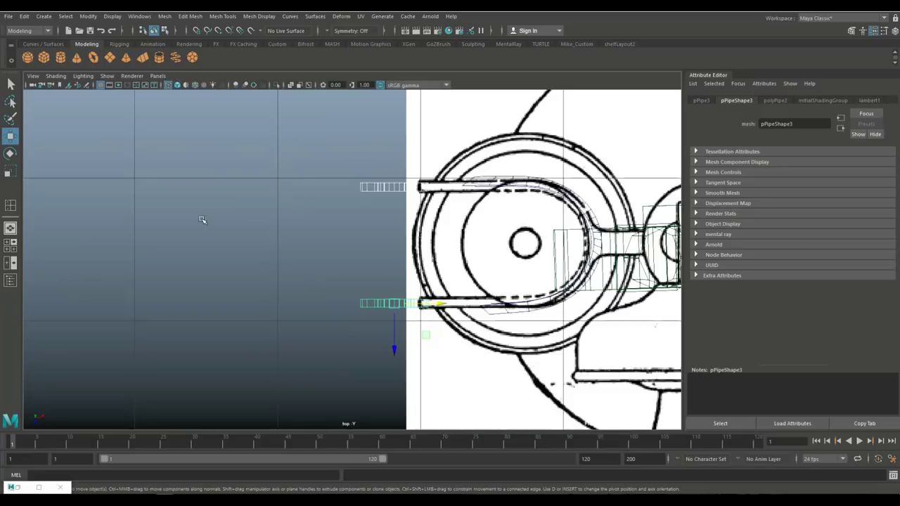
pyautogui.moveTo(248, 175); pyautogui.dragTo(315, 268)
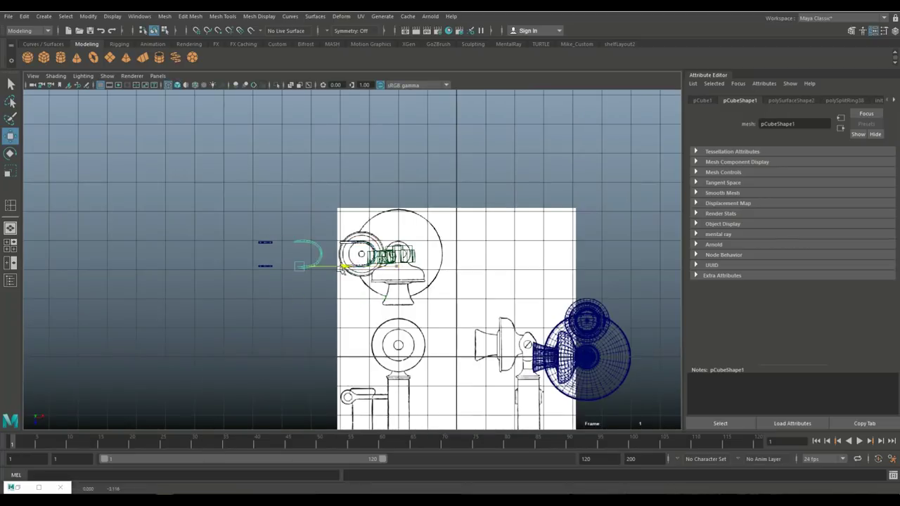
pyautogui.scroll(5, 345, 270)
pyautogui.scroll(4, 476, 338)
pyautogui.keyDown('alt'); pyautogui.moveTo(401, 322); pyautogui.dragTo(418, 398, button='middle'); pyautogui.keyUp('alt')
pyautogui.scroll(2, 418, 398)
# Position both pipe rings against the top and bottom arm ends of the strap.
pyautogui.click(349, 241)
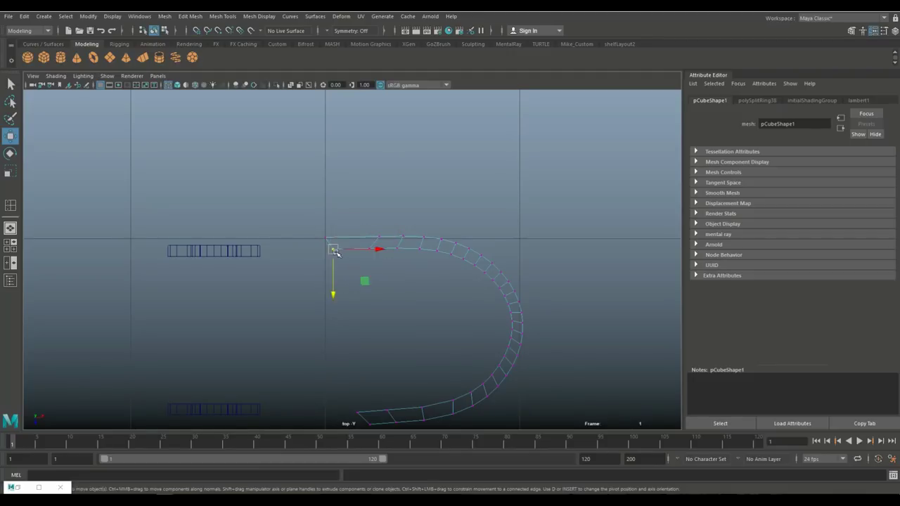
pyautogui.keyDown('alt'); pyautogui.moveTo(328, 296); pyautogui.dragTo(322, 192, button='middle'); pyautogui.keyUp('alt')
pyautogui.moveTo(362, 299); pyautogui.dragTo(350, 354)
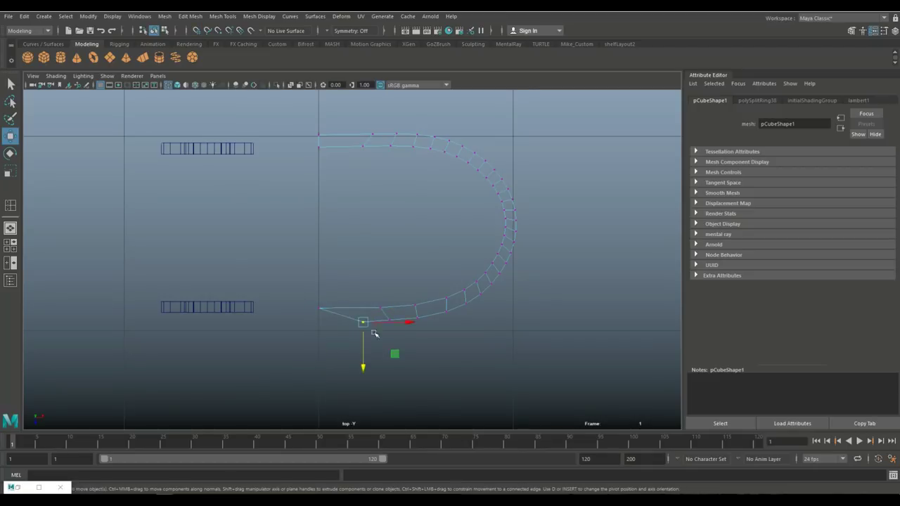
pyautogui.scroll(-5, 365, 331)
pyautogui.scroll(4, 266, 172)
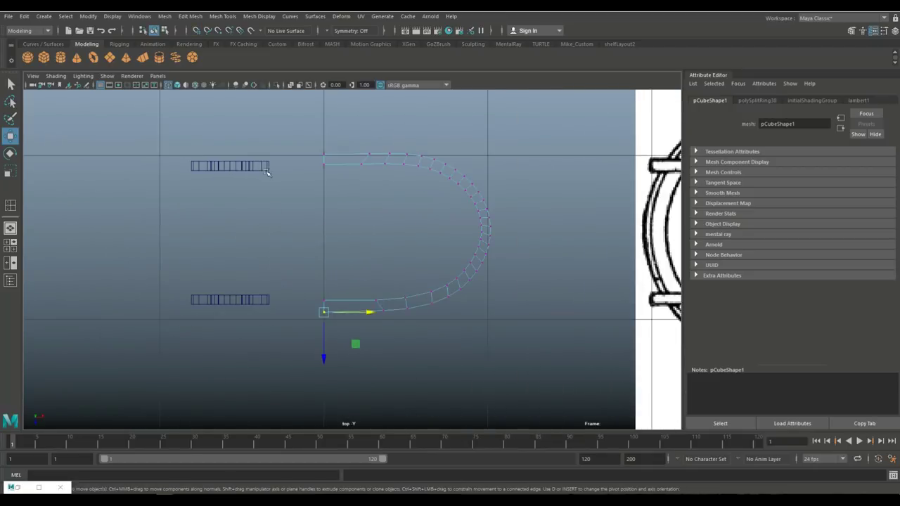
pyautogui.moveTo(308, 301); pyautogui.dragTo(336, 301)
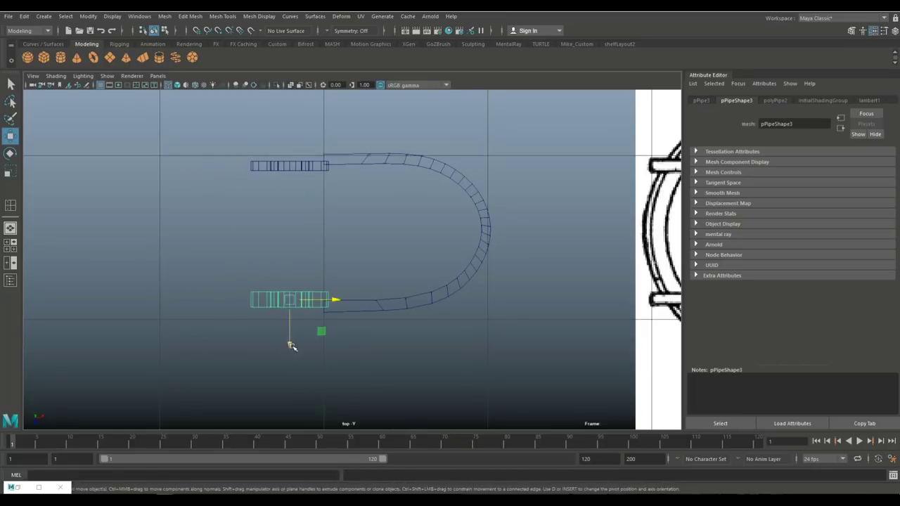
# Fuse the strap and both rings into one hook mesh with Mesh > Booleans > Union.
pyautogui.click(301, 302)
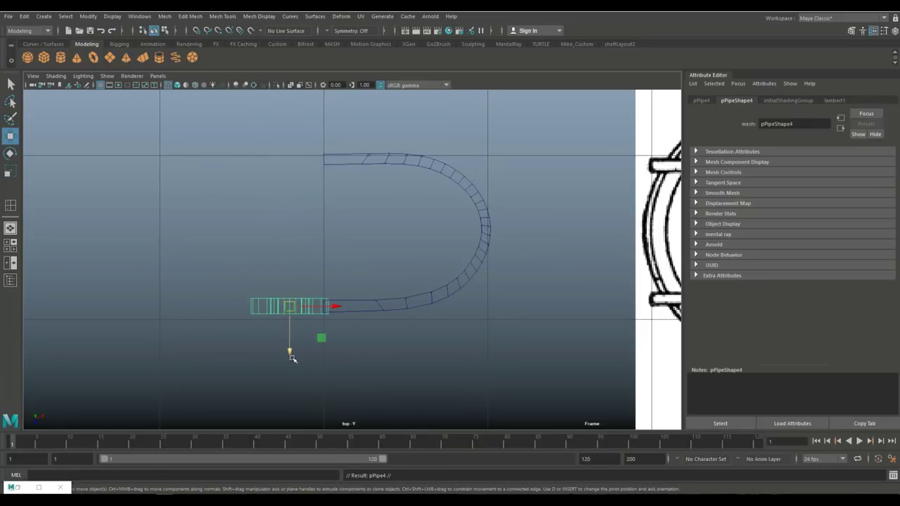
pyautogui.press('space')
pyautogui.press('space')
pyautogui.scroll(-3, 408, 311)
pyautogui.click(405, 311)
pyautogui.moveTo(405, 311)
pyautogui.keyDown('alt'); pyautogui.mouseDown()
pyautogui.moveTo(258, 298)
pyautogui.moveTo(440, 347)
pyautogui.mouseUp(); pyautogui.keyUp('alt')
pyautogui.hotkey('ctrl', 'z')
pyautogui.click(195, 18)
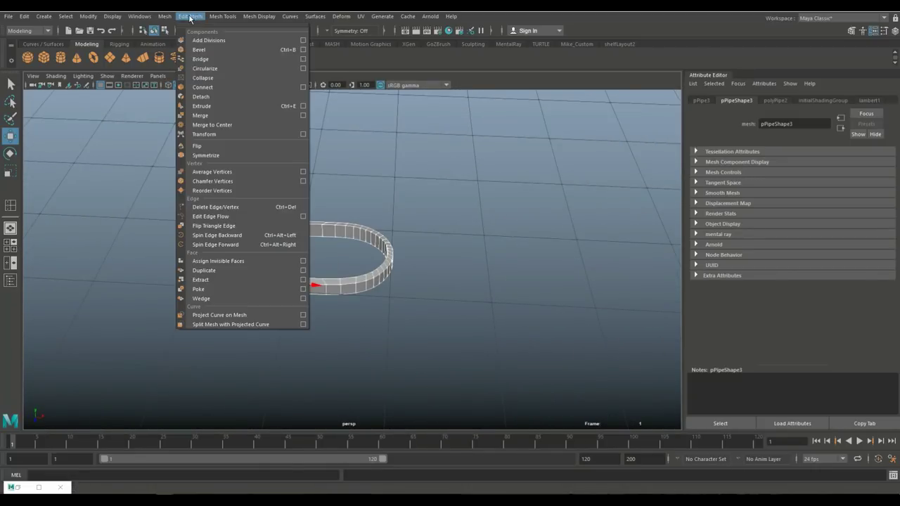
pyautogui.click(253, 41)
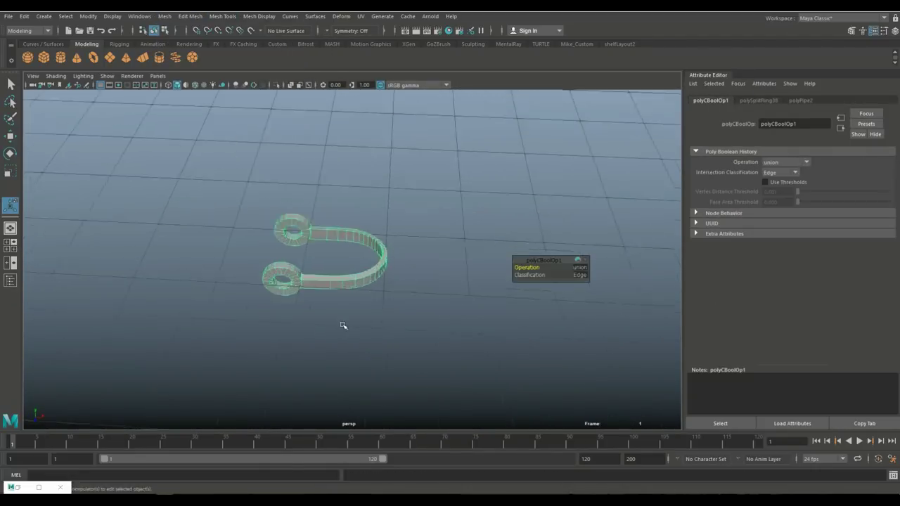
pyautogui.scroll(3, 342, 324)
pyautogui.click(346, 320)
pyautogui.scroll(-5, 345, 302)
pyautogui.scroll(-3, 350, 268)
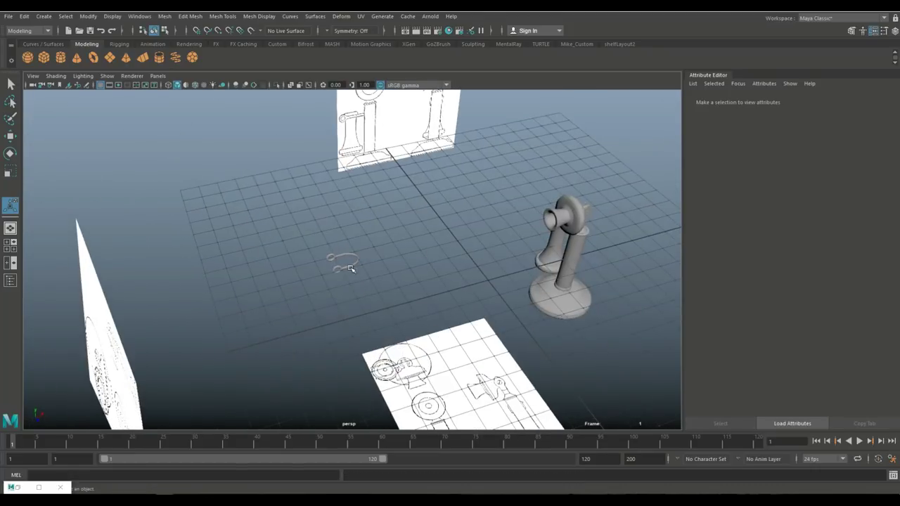
# Move and rotate the finished hook onto the telephone's stem.
pyautogui.click(350, 268)
pyautogui.press('w')
pyautogui.moveTo(574, 244); pyautogui.dragTo(430, 311)
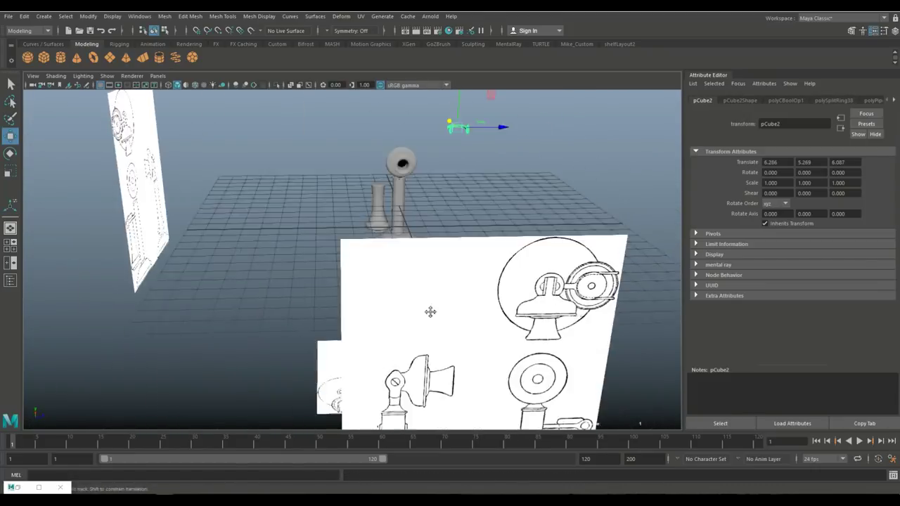
pyautogui.press('space')
pyautogui.press('space')
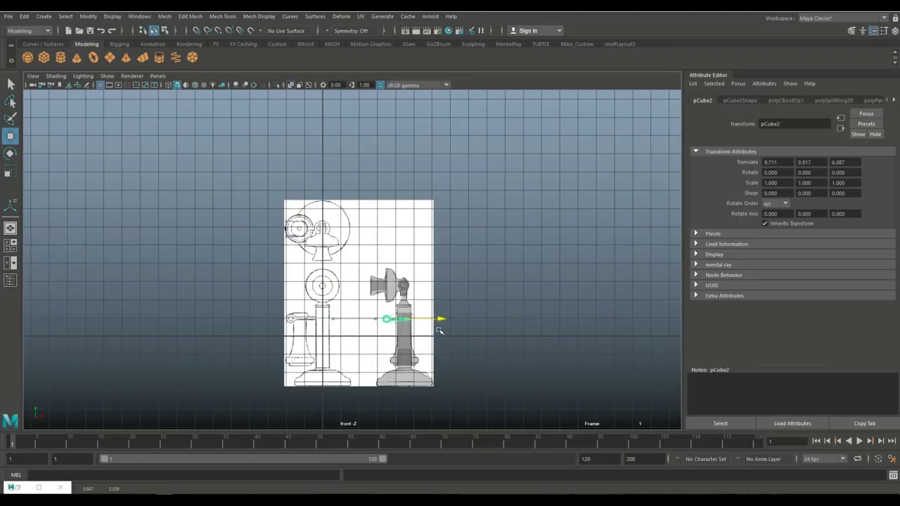
pyautogui.moveTo(439, 330); pyautogui.dragTo(464, 331, button='middle')
pyautogui.scroll(3, 278, 276)
pyautogui.press('e')
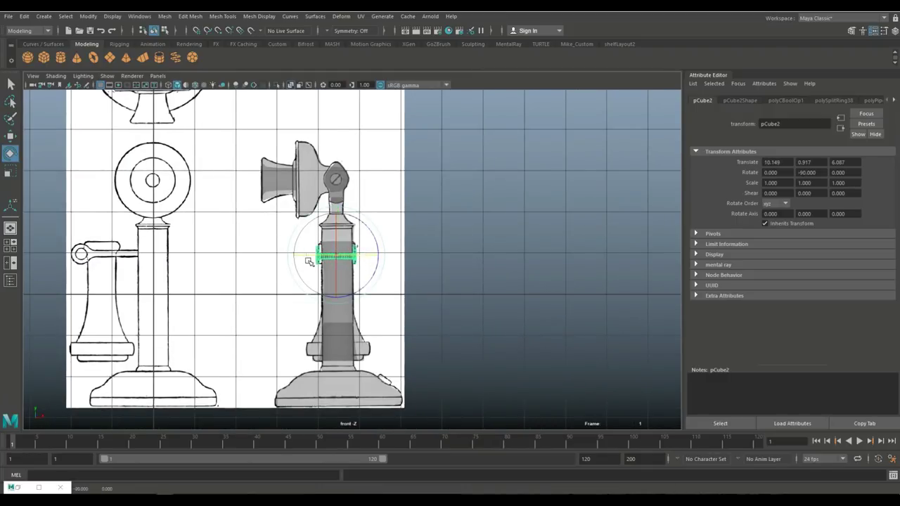
pyautogui.scroll(3, 336, 260)
pyautogui.press('w')
pyautogui.press('space')
# Scale the hook ring around the phone's neck while inspecting it, then deselect it.
pyautogui.press('space')
pyautogui.moveTo(446, 227)
pyautogui.keyDown('alt'); pyautogui.mouseDown()
pyautogui.moveTo(422, 317)
pyautogui.moveTo(402, 285)
pyautogui.moveTo(380, 295)
pyautogui.mouseUp(); pyautogui.keyUp('alt')
pyautogui.press('space')
pyautogui.press('space')
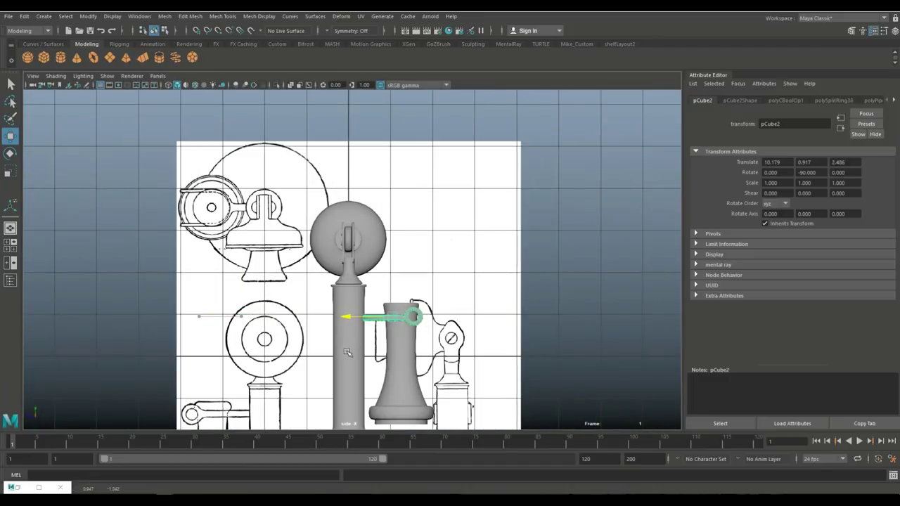
pyautogui.press('space')
pyautogui.press('space')
pyautogui.moveTo(377, 260)
pyautogui.keyDown('alt'); pyautogui.mouseDown()
pyautogui.moveTo(393, 275)
pyautogui.moveTo(450, 279)
pyautogui.moveTo(385, 281)
pyautogui.moveTo(371, 247)
pyautogui.mouseUp(); pyautogui.keyUp('alt')
pyautogui.press('r')
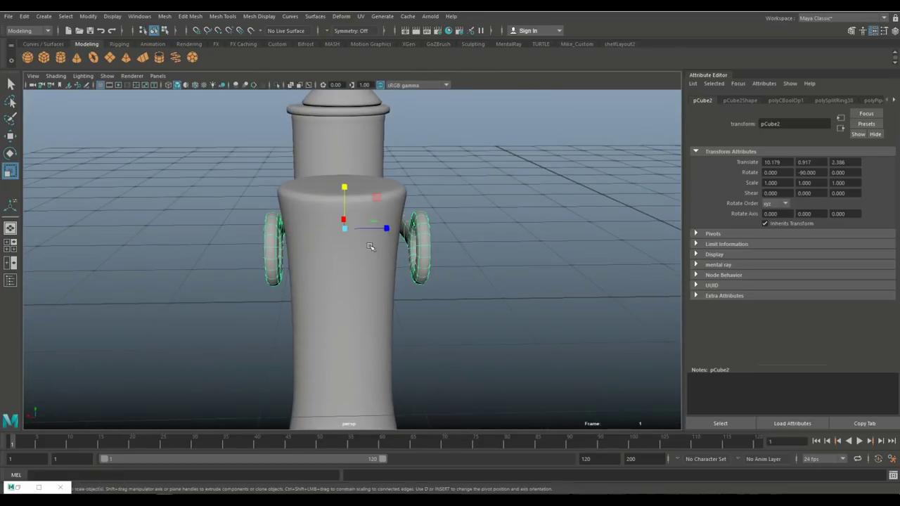
pyautogui.moveTo(294, 229)
pyautogui.keyDown('alt'); pyautogui.mouseDown()
pyautogui.moveTo(330, 232)
pyautogui.moveTo(267, 236)
pyautogui.mouseUp(); pyautogui.keyUp('alt')
pyautogui.press('w')
pyautogui.scroll(5, 296, 228)
pyautogui.scroll(3, 317, 225)
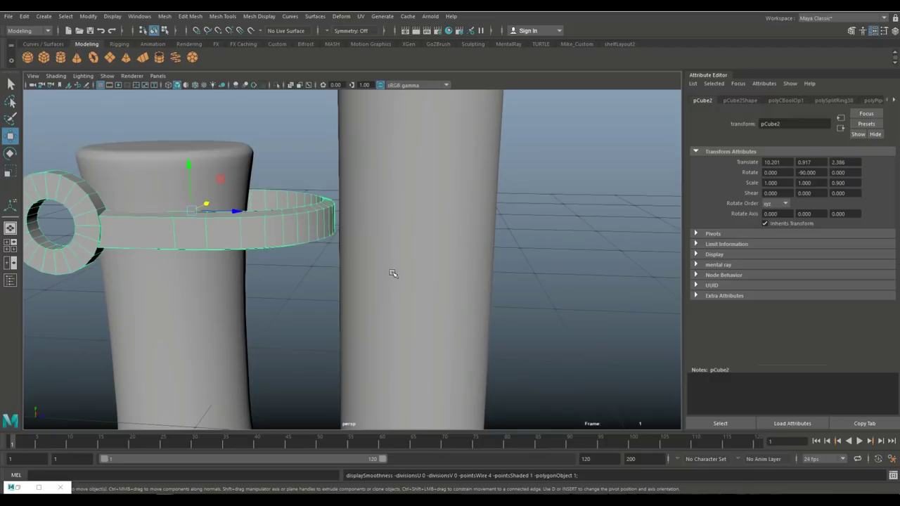
pyautogui.moveTo(392, 273)
pyautogui.keyDown('alt'); pyautogui.mouseDown()
pyautogui.moveTo(422, 242)
pyautogui.moveTo(297, 281)
pyautogui.mouseUp(); pyautogui.keyUp('alt')
pyautogui.scroll(-3, 298, 281)
pyautogui.scroll(2, 278, 273)
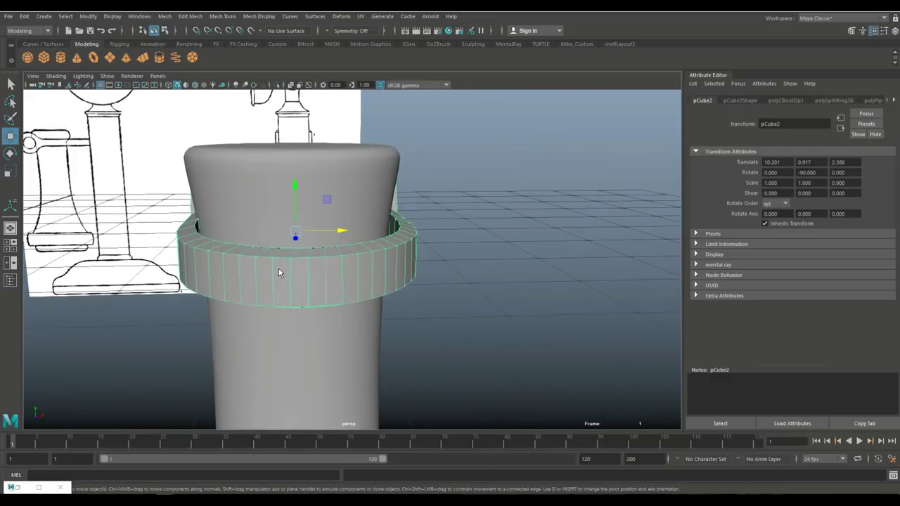
pyautogui.click(528, 338)
# Select a face on the neck ring and extrude it outward into a short arm.
pyautogui.press('space')
pyautogui.scroll(-5, 257, 186)
pyautogui.scroll(4, 392, 264)
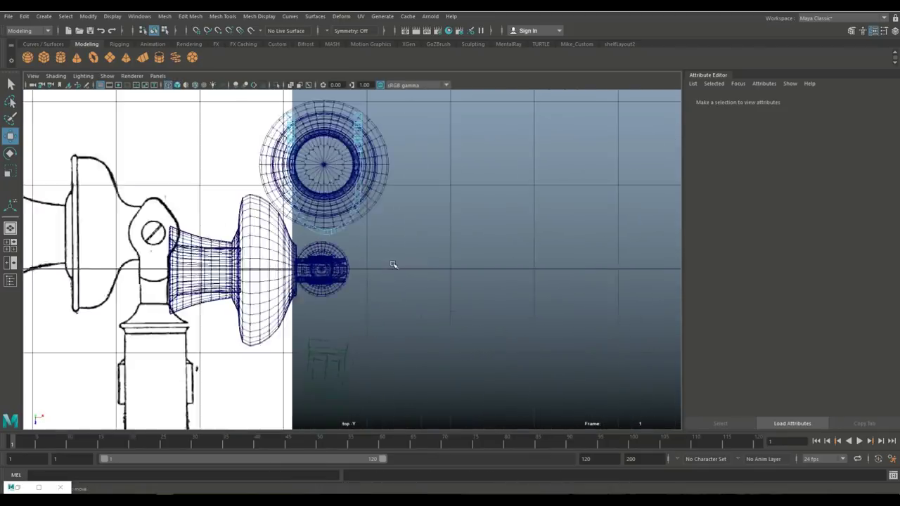
pyautogui.scroll(5, 392, 265)
pyautogui.scroll(3, 426, 302)
pyautogui.click(342, 234)
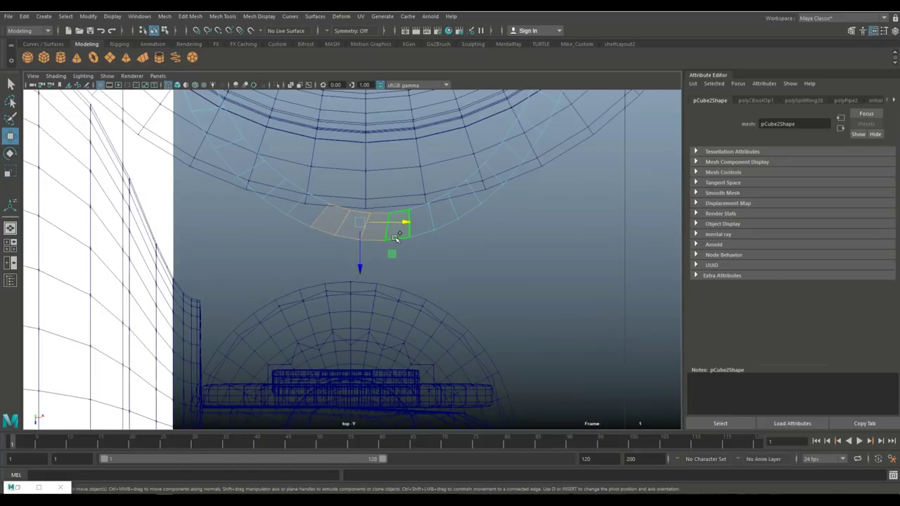
pyautogui.press('space')
pyautogui.scroll(3, 370, 309)
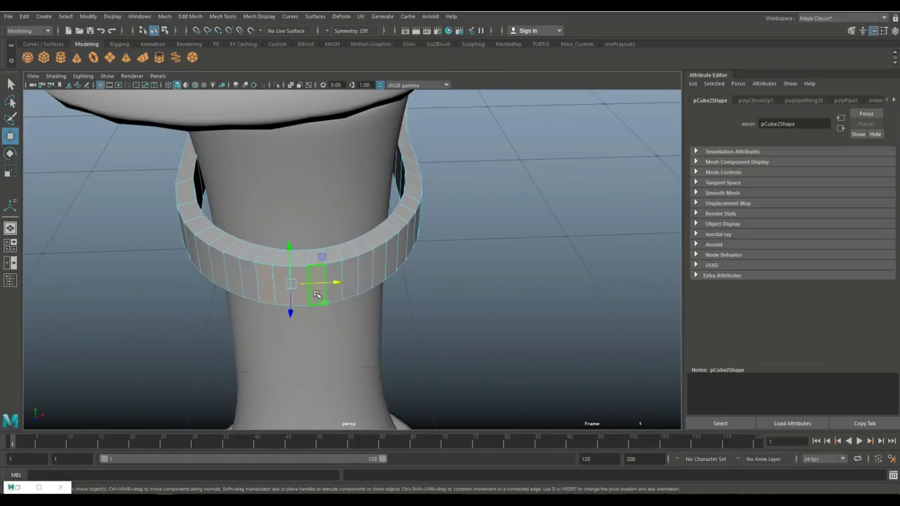
pyautogui.keyDown('alt'); pyautogui.moveTo(317, 294); pyautogui.dragTo(468, 305); pyautogui.keyUp('alt')
pyautogui.hotkey('ctrl', 'e')
# Reveal the hidden objects and reference drawings, and inspect the telephone from top and perspective.
pyautogui.click(110, 15)
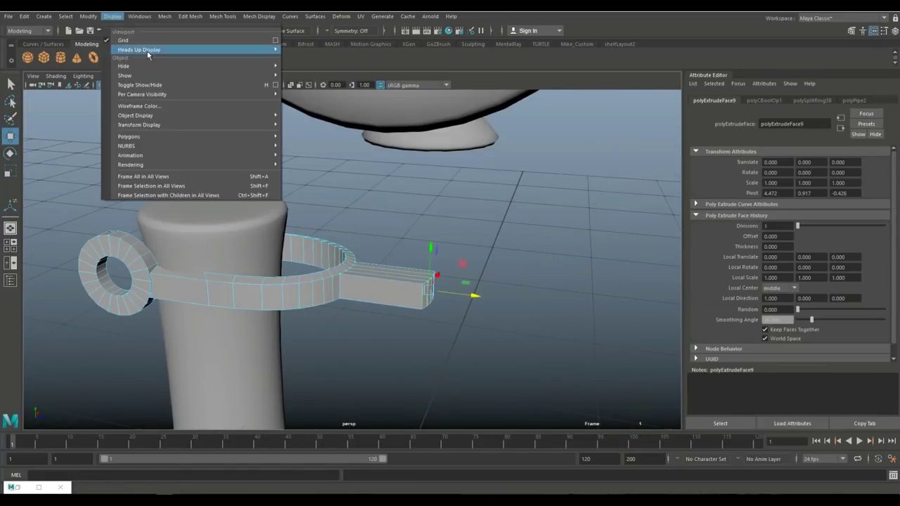
pyautogui.click(297, 103)
pyautogui.keyDown('alt'); pyautogui.moveTo(352, 282); pyautogui.dragTo(430, 320); pyautogui.keyUp('alt')
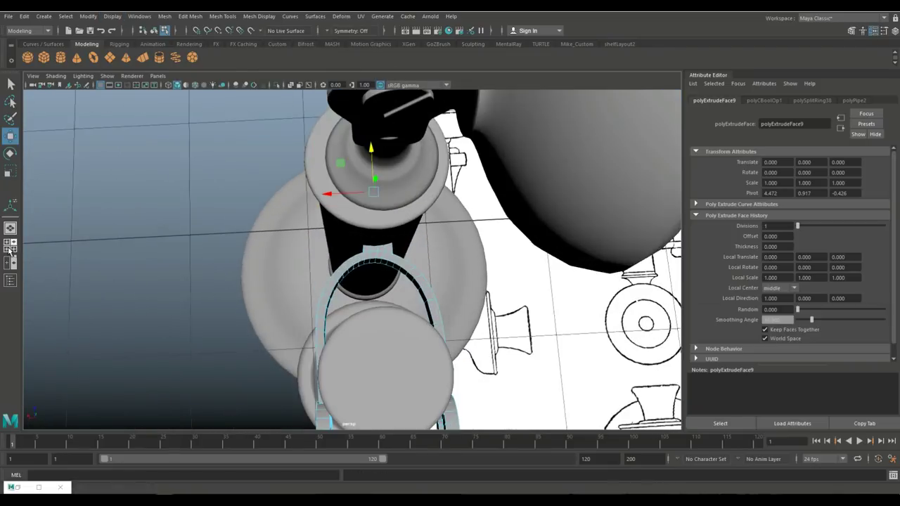
pyautogui.press('space')
pyautogui.press('4')
pyautogui.scroll(5, 357, 302)
pyautogui.scroll(3, 357, 303)
pyautogui.scroll(-1, 357, 302)
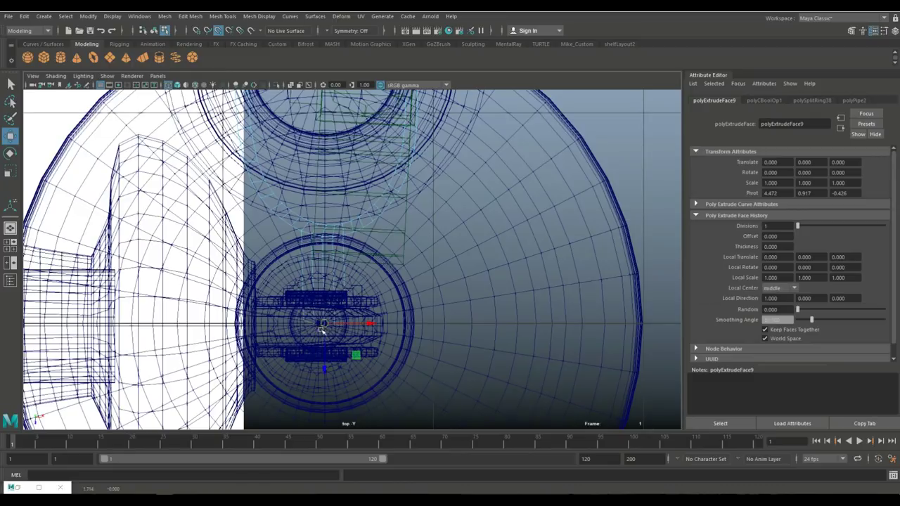
pyautogui.press('space')
pyautogui.moveTo(323, 326)
pyautogui.keyDown('alt'); pyautogui.mouseDown()
pyautogui.moveTo(298, 219)
pyautogui.moveTo(284, 245)
pyautogui.mouseUp(); pyautogui.keyUp('alt')
# Apply a mesh operation to the selected neck piece.
pyautogui.click(316, 168)
pyautogui.moveTo(318, 218)
pyautogui.keyDown('alt'); pyautogui.mouseDown()
pyautogui.moveTo(187, 218)
pyautogui.moveTo(316, 189)
pyautogui.moveTo(216, 232)
pyautogui.moveTo(213, 239)
pyautogui.moveTo(261, 247)
pyautogui.moveTo(233, 229)
pyautogui.moveTo(286, 251)
pyautogui.moveTo(211, 281)
pyautogui.moveTo(211, 296)
pyautogui.moveTo(180, 268)
pyautogui.mouseUp(); pyautogui.keyUp('alt')
pyautogui.click(164, 15)
pyautogui.click(201, 101)
pyautogui.keyDown('alt'); pyautogui.moveTo(180, 268); pyautogui.dragTo(263, 302, button='right'); pyautogui.keyUp('alt')
pyautogui.moveTo(263, 302)
pyautogui.keyDown('alt'); pyautogui.mouseDown()
pyautogui.moveTo(182, 312)
pyautogui.moveTo(408, 154)
pyautogui.mouseUp(); pyautogui.keyUp('alt')
pyautogui.keyDown('alt'); pyautogui.moveTo(362, 286); pyautogui.dragTo(337, 267, button='right'); pyautogui.keyUp('alt')
pyautogui.moveTo(338, 267)
pyautogui.keyDown('alt'); pyautogui.mouseDown()
pyautogui.moveTo(426, 297)
pyautogui.moveTo(394, 282)
pyautogui.mouseUp(); pyautogui.keyUp('alt')
# Combine all telephone parts into one mesh, delete its history and centre the pivot.
pyautogui.moveTo(260, 155); pyautogui.dragTo(366, 302)
pyautogui.click(176, 57)
pyautogui.click(164, 16)
pyautogui.click(178, 47)
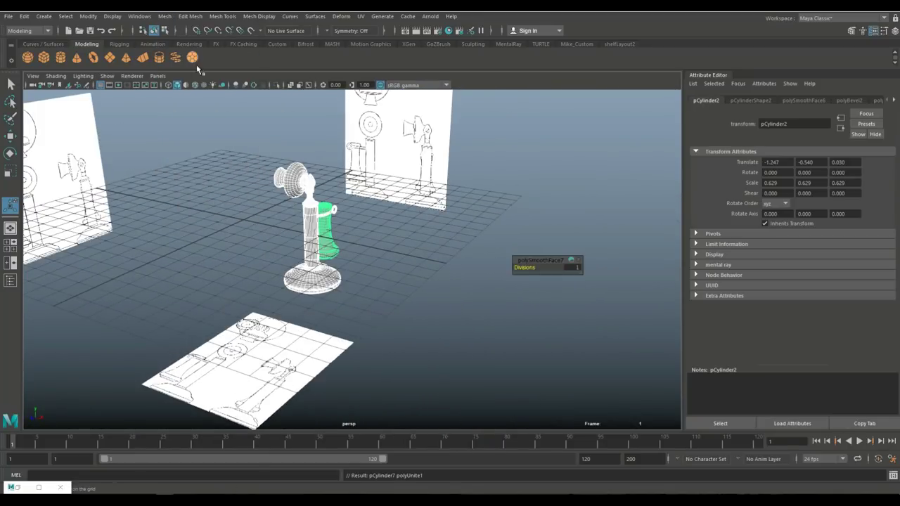
pyautogui.click(24, 15)
pyautogui.click(169, 132)
pyautogui.click(87, 15)
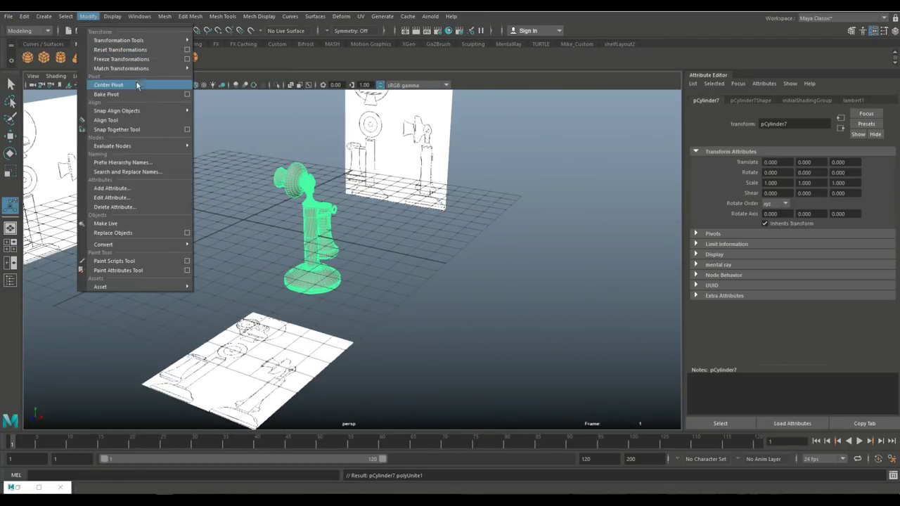
pyautogui.click(137, 63)
# Hide the reference drawings and move the telephone left along X.
pyautogui.click(388, 281)
pyautogui.click(213, 302)
pyautogui.press('space')
pyautogui.press('space')
pyautogui.click(367, 283)
pyautogui.press('w')
pyautogui.moveTo(370, 319); pyautogui.dragTo(250, 279, button='middle')
pyautogui.press('space')
pyautogui.press('space')
# Create a new pipe object and place it beside the phone base.
pyautogui.click(247, 121)
pyautogui.scroll(5, 362, 183)
pyautogui.moveTo(362, 182)
pyautogui.keyDown('alt'); pyautogui.mouseDown()
pyautogui.moveTo(470, 297)
pyautogui.moveTo(393, 232)
pyautogui.mouseUp(); pyautogui.keyUp('alt')
pyautogui.click(159, 58)
pyautogui.moveTo(221, 253)
pyautogui.mouseDown()
pyautogui.moveTo(361, 302)
pyautogui.moveTo(416, 340)
pyautogui.moveTo(285, 299)
pyautogui.moveTo(210, 302)
pyautogui.mouseUp()
# Rotate, move and scale the pipe onto the base rim, then smooth it.
pyautogui.press('e')
pyautogui.press('w')
pyautogui.press('r')
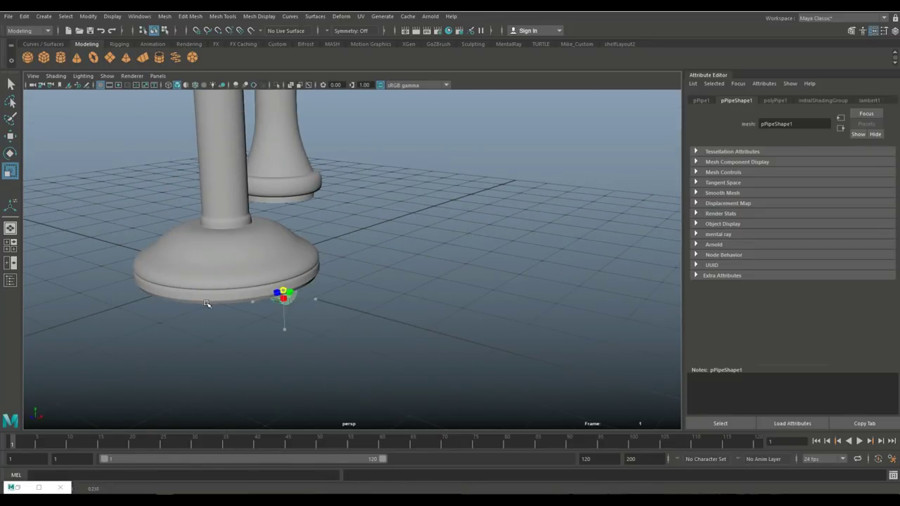
pyautogui.press('f')
pyautogui.keyDown('alt'); pyautogui.moveTo(327, 312); pyautogui.dragTo(362, 327); pyautogui.keyUp('alt')
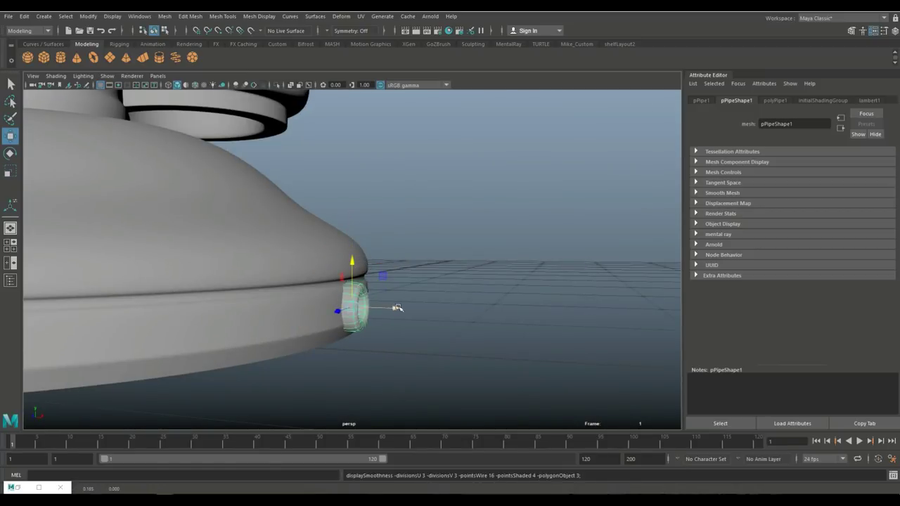
pyautogui.click(421, 322)
pyautogui.scroll(-3, 421, 321)
pyautogui.click(358, 302)
pyautogui.click(165, 16)
pyautogui.click(379, 271)
# Draw a winding CV curve for the cord in the top view, starting beside the base.
pyautogui.keyDown('alt'); pyautogui.moveTo(378, 272); pyautogui.dragTo(379, 271); pyautogui.keyUp('alt')
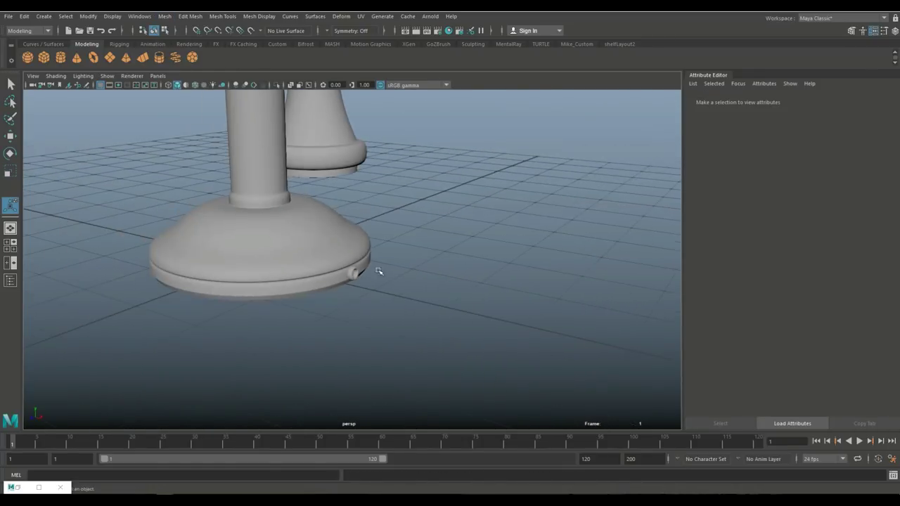
pyautogui.press('space')
pyautogui.press('space')
pyautogui.scroll(3, 364, 258)
pyautogui.click(44, 16)
pyautogui.click(190, 101)
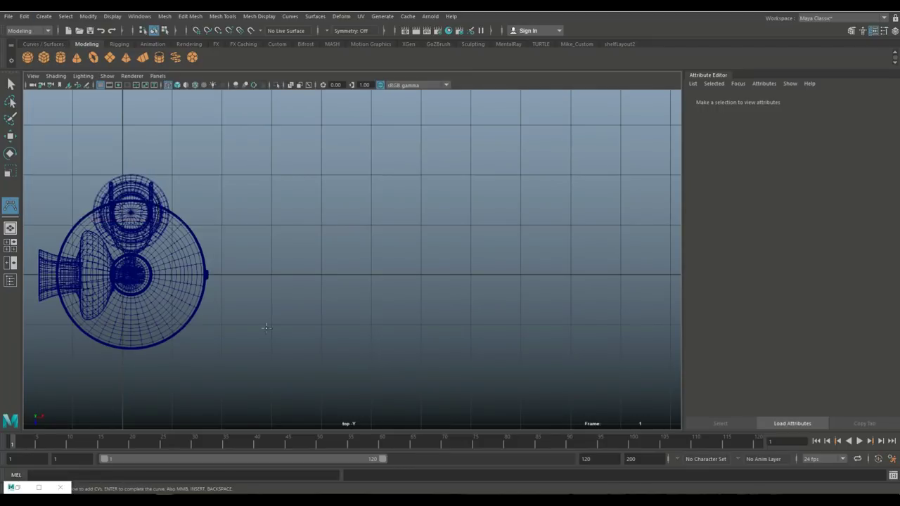
pyautogui.scroll(3, 266, 328)
pyautogui.click(330, 326)
pyautogui.click(355, 343)
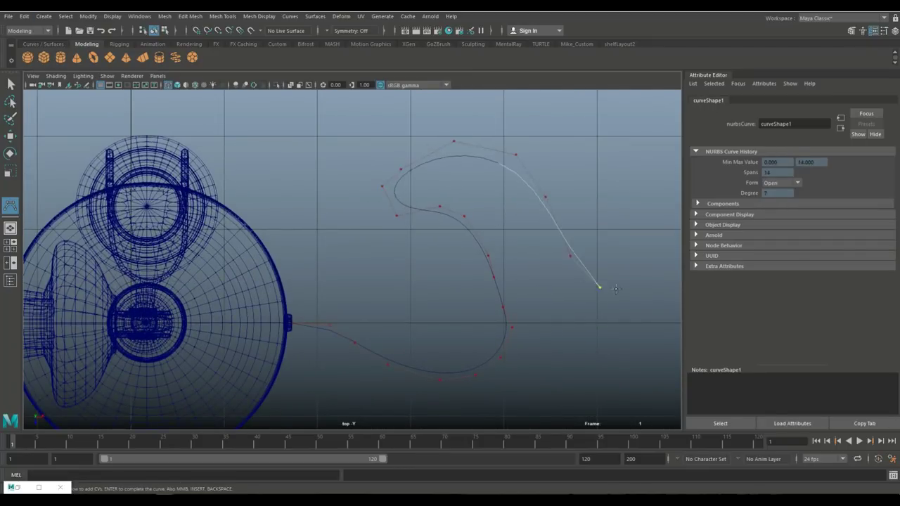
pyautogui.moveTo(469, 235); pyautogui.dragTo(469, 227, button='right')
pyautogui.click(463, 216)
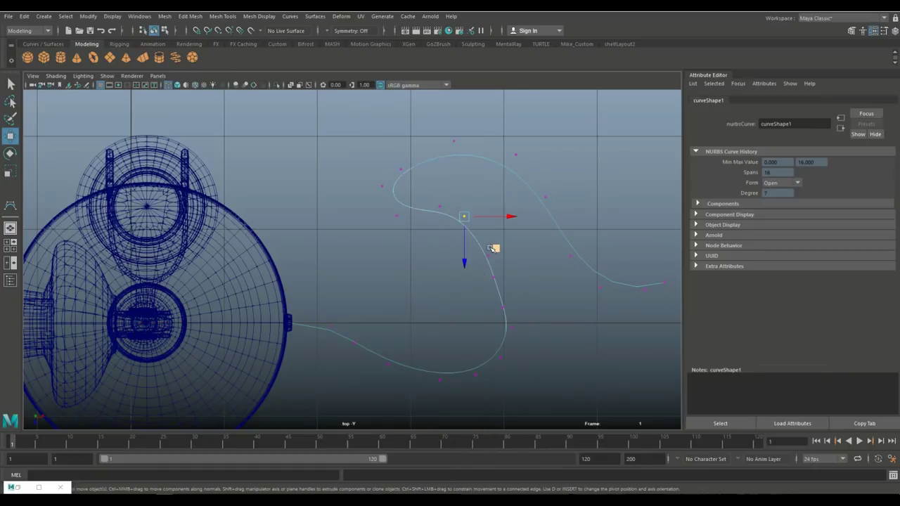
pyautogui.press('space')
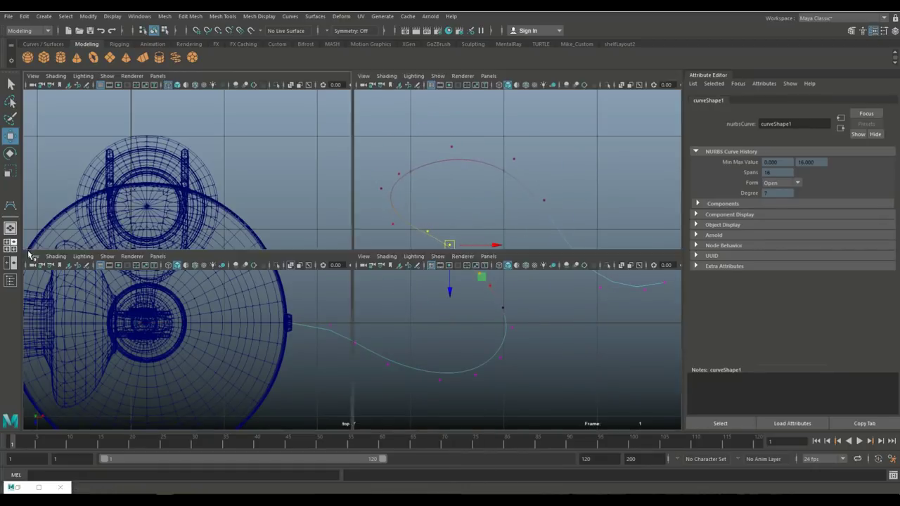
pyautogui.press('space')
pyautogui.keyDown('alt'); pyautogui.moveTo(470, 209); pyautogui.dragTo(380, 257); pyautogui.keyUp('alt')
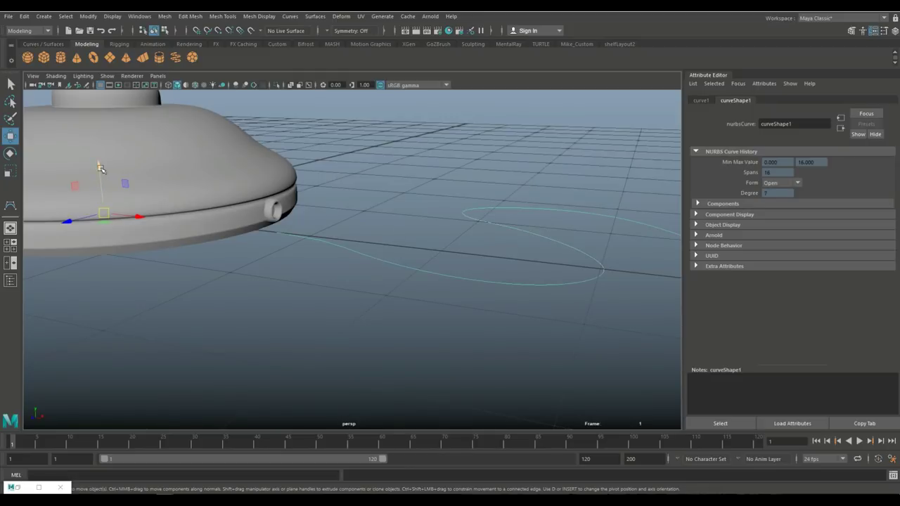
# Create a new cylinder and tilt it onto its side.
pyautogui.keyDown('alt'); pyautogui.moveTo(211, 211); pyautogui.dragTo(253, 267); pyautogui.keyUp('alt')
pyautogui.keyDown('shift'); pyautogui.moveTo(253, 268); pyautogui.dragTo(362, 298, button='right'); pyautogui.keyUp('shift')
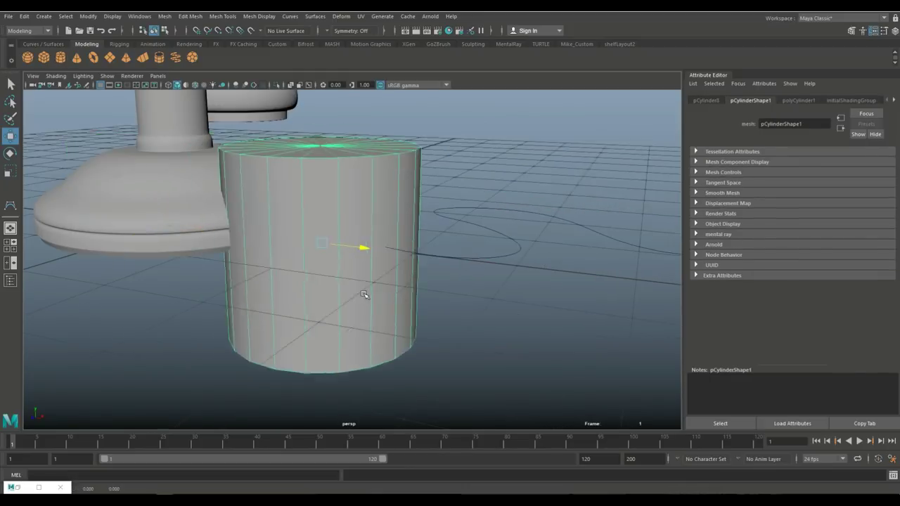
pyautogui.press('w')
pyautogui.press('e')
pyautogui.moveTo(426, 296)
pyautogui.mouseDown()
pyautogui.moveTo(425, 242)
pyautogui.moveTo(459, 330)
pyautogui.moveTo(422, 232)
pyautogui.moveTo(402, 214)
pyautogui.mouseUp()
pyautogui.moveTo(402, 214); pyautogui.dragTo(402, 283, button='right')
pyautogui.click(402, 283)
pyautogui.moveTo(402, 283)
pyautogui.keyDown('alt'); pyautogui.mouseDown()
pyautogui.moveTo(432, 356)
pyautogui.moveTo(365, 201)
pyautogui.mouseUp(); pyautogui.keyUp('alt')
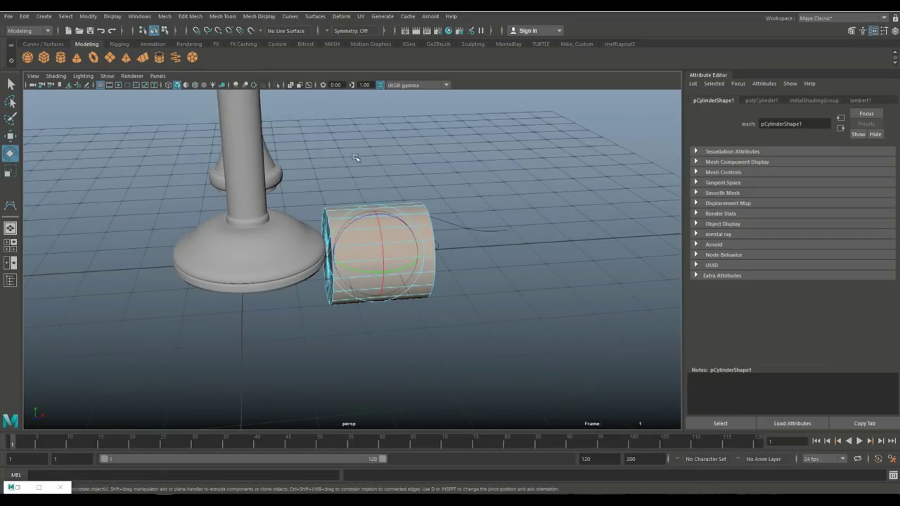
# Delete the cylinder's faces to leave a single disc face.
pyautogui.keyDown('alt'); pyautogui.moveTo(385, 396); pyautogui.dragTo(412, 361); pyautogui.keyUp('alt')
pyautogui.press('Delete')
pyautogui.moveTo(412, 203); pyautogui.dragTo(419, 164, button='right')
pyautogui.click(165, 15)
pyautogui.moveTo(422, 246)
pyautogui.keyDown('alt'); pyautogui.mouseDown(button='right')
pyautogui.moveTo(351, 246)
pyautogui.moveTo(363, 281)
pyautogui.mouseUp(button='right'); pyautogui.keyUp('alt')
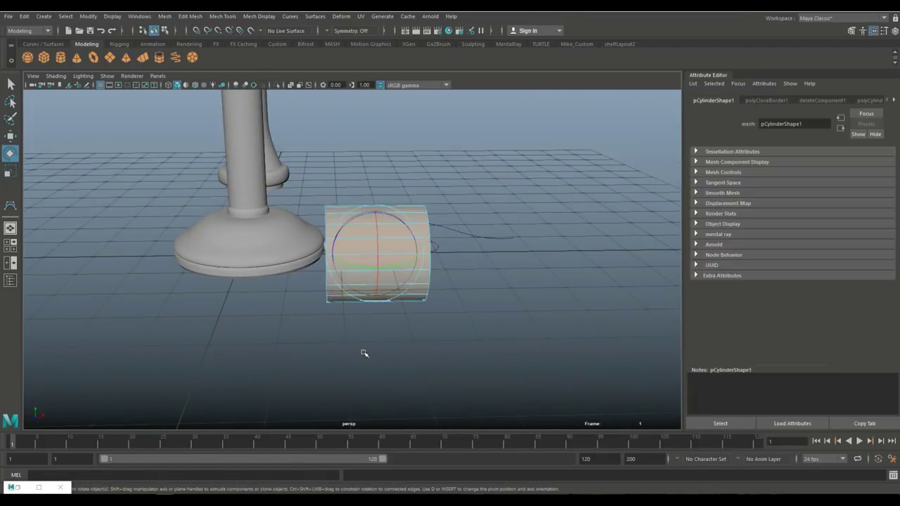
pyautogui.press('Delete')
pyautogui.keyDown('alt'); pyautogui.moveTo(364, 356); pyautogui.dragTo(444, 243); pyautogui.keyUp('alt')
pyautogui.moveTo(422, 213); pyautogui.dragTo(464, 199, button='right')
# Move the disc into the base's ring socket.
pyautogui.press('w')
pyautogui.keyDown('alt'); pyautogui.moveTo(464, 199); pyautogui.dragTo(299, 277); pyautogui.keyUp('alt')
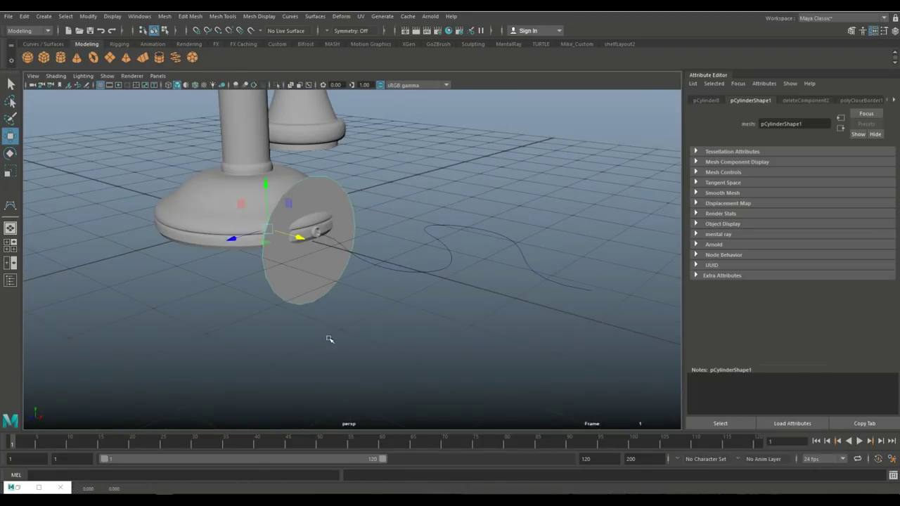
pyautogui.press('f')
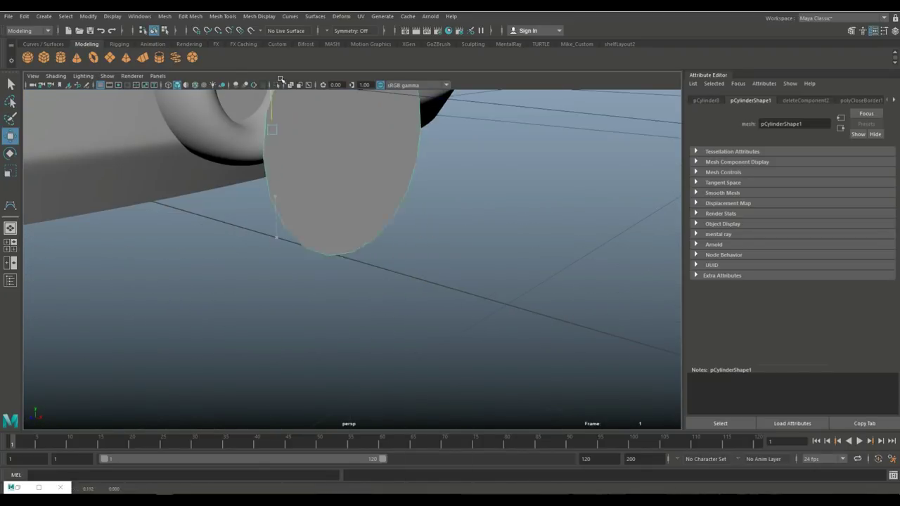
pyautogui.keyDown('alt'); pyautogui.moveTo(376, 260); pyautogui.dragTo(340, 192); pyautogui.keyUp('alt')
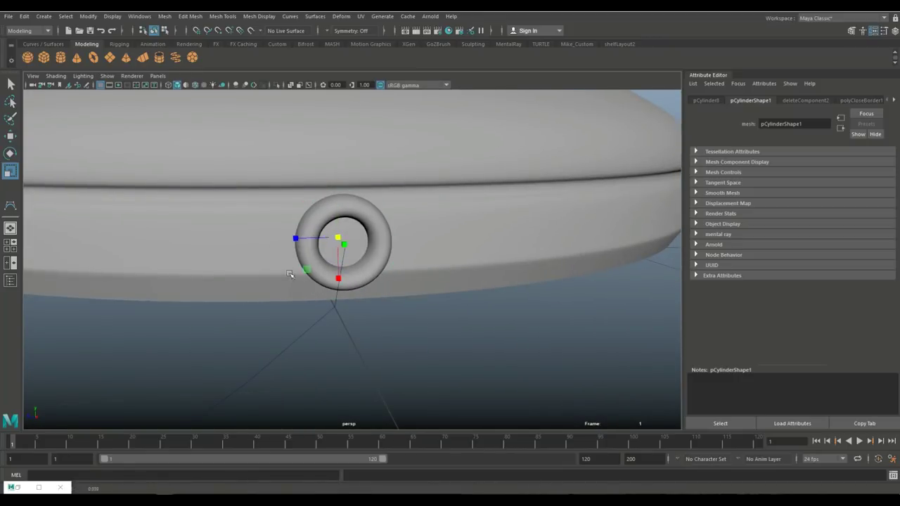
pyautogui.press('w')
pyautogui.keyDown('alt'); pyautogui.moveTo(289, 274); pyautogui.dragTo(326, 246); pyautogui.keyUp('alt')
# Extrude the disc face along the cord curve with 25 divisions.
pyautogui.moveTo(348, 264); pyautogui.dragTo(312, 225, button='right')
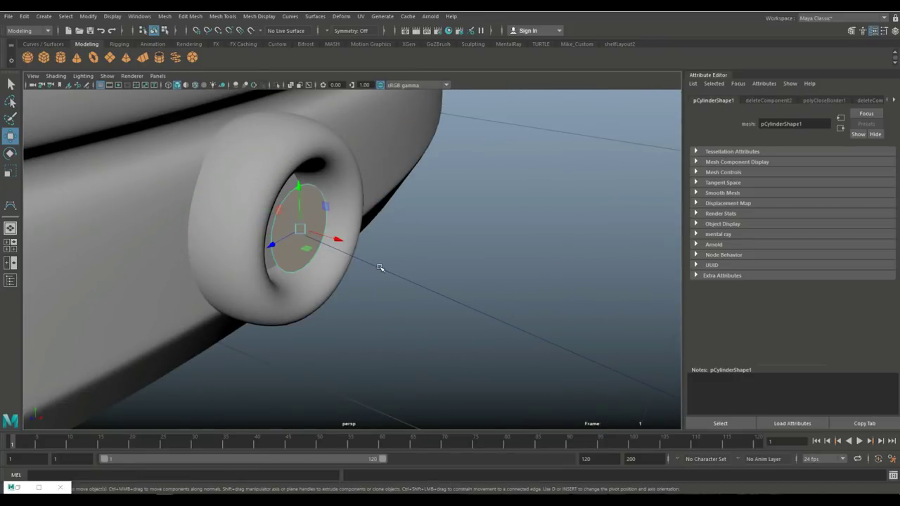
pyautogui.scroll(-5, 377, 261)
pyautogui.keyDown('shift'); pyautogui.click(402, 261); pyautogui.keyUp('shift')
pyautogui.hotkey('ctrl', 'e')
pyautogui.moveTo(499, 263)
pyautogui.keyDown('alt'); pyautogui.mouseDown()
pyautogui.moveTo(540, 282)
pyautogui.moveTo(658, 289)
pyautogui.mouseUp(); pyautogui.keyUp('alt')
pyautogui.keyDown('alt'); pyautogui.moveTo(327, 336); pyautogui.dragTo(358, 345); pyautogui.keyUp('alt')
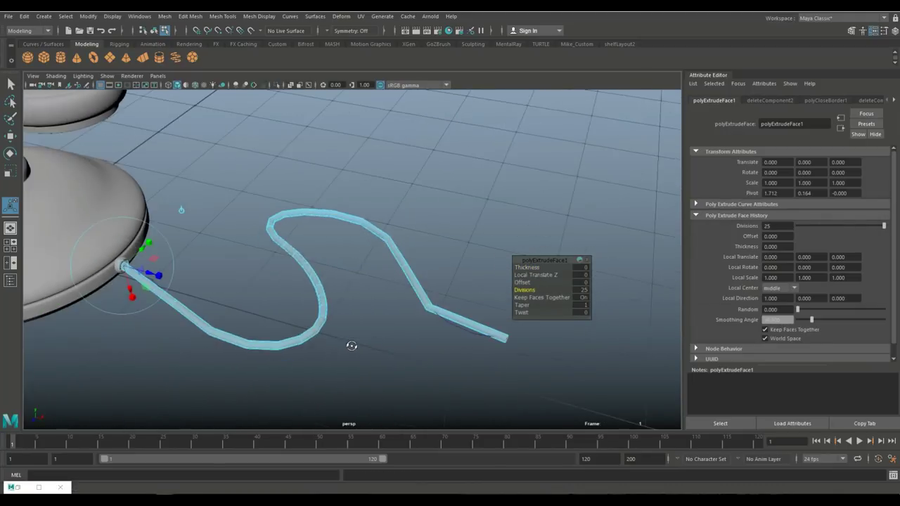
# Delete the cord tube's extrusion history, trying and then undoing a smooth.
pyautogui.press('q')
pyautogui.press('F8')
pyautogui.click(24, 15)
pyautogui.click(204, 107)
pyautogui.click(164, 15)
pyautogui.click(201, 106)
pyautogui.click(406, 310)
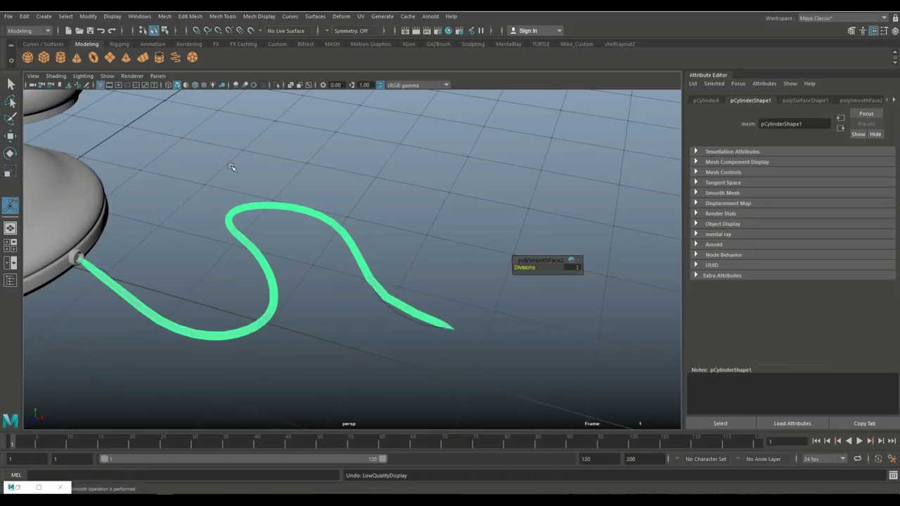
pyautogui.hotkey('ctrl', 'z')
# Insert edge loops on the cord tube near the socket.
pyautogui.click(223, 15)
pyautogui.click(260, 97)
pyautogui.scroll(5, 401, 296)
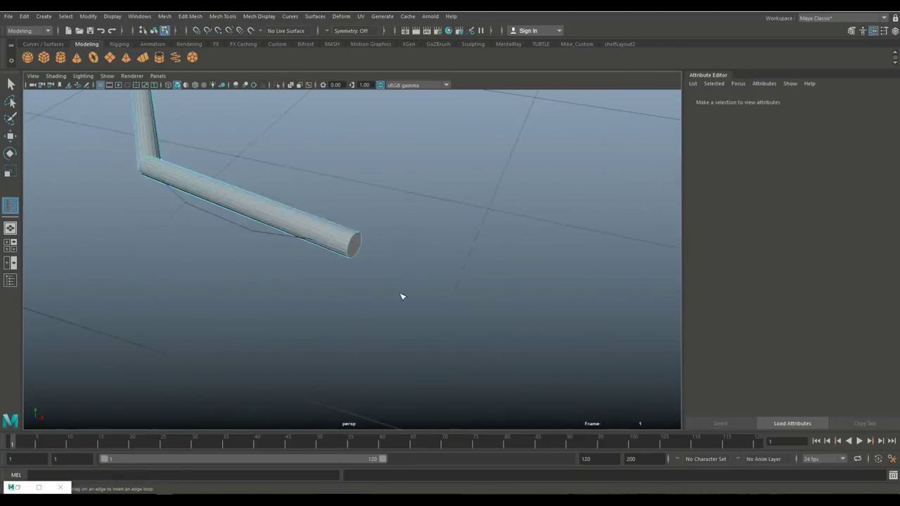
pyautogui.click(314, 246)
pyautogui.scroll(5, 302, 268)
pyautogui.scroll(5, 341, 312)
pyautogui.click(287, 278)
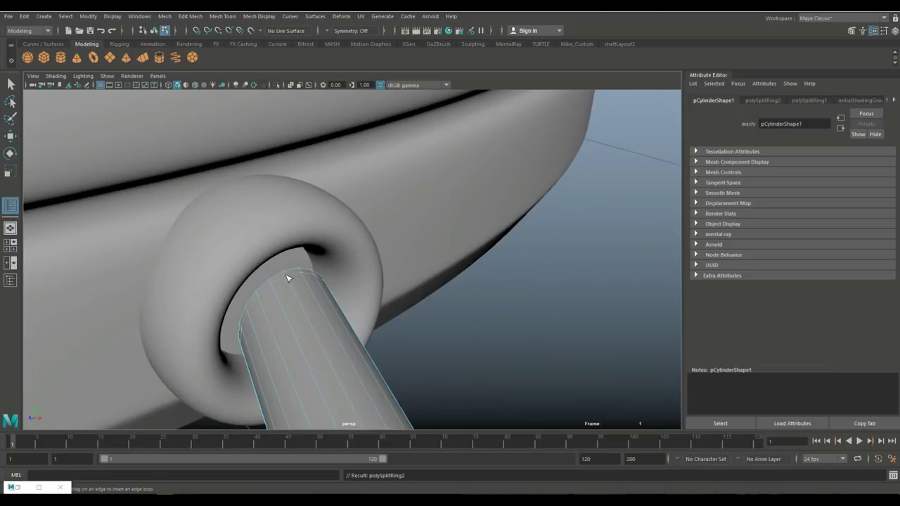
pyautogui.press('q')
# Add divisions to the cord tube and review the whole telephone.
pyautogui.click(392, 316)
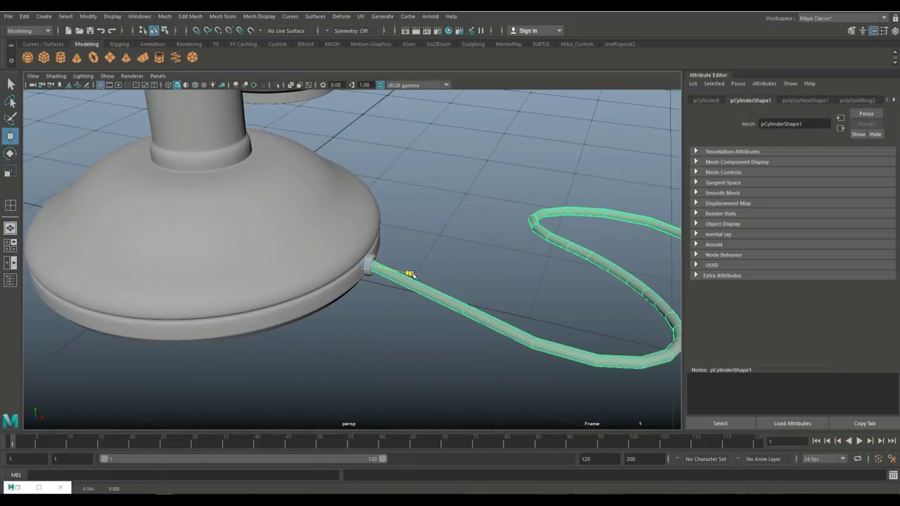
pyautogui.click(192, 19)
pyautogui.click(211, 35)
pyautogui.moveTo(444, 358)
pyautogui.keyDown('alt'); pyautogui.mouseDown()
pyautogui.moveTo(479, 317)
pyautogui.moveTo(390, 343)
pyautogui.moveTo(334, 327)
pyautogui.moveTo(445, 324)
pyautogui.moveTo(297, 322)
pyautogui.mouseUp(); pyautogui.keyUp('alt')
# Search the web browser for 'candleone' and open a candlestick phone image.
pyautogui.hotkey('alt', 'Tab')
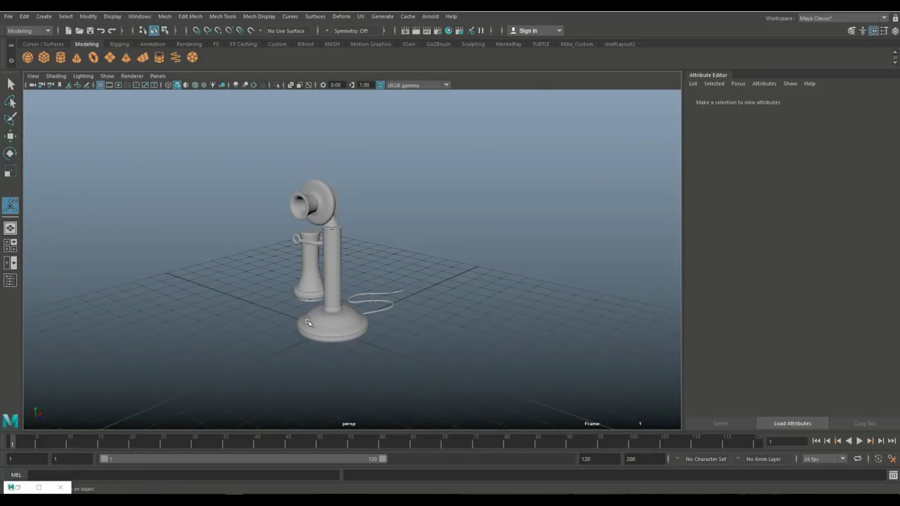
pyautogui.press('super')
pyautogui.write('chr')
pyautogui.press('Return')
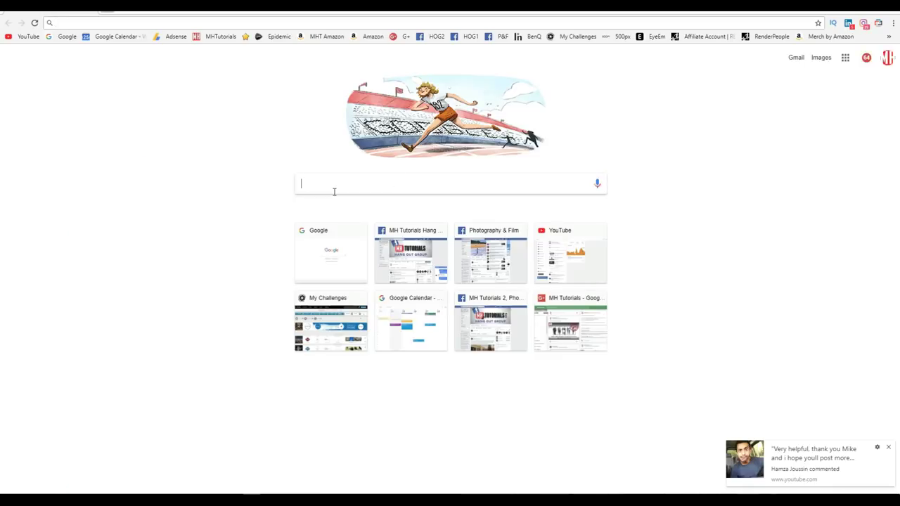
pyautogui.write('candleone')
pyautogui.press('Return')
pyautogui.click(93, 276)
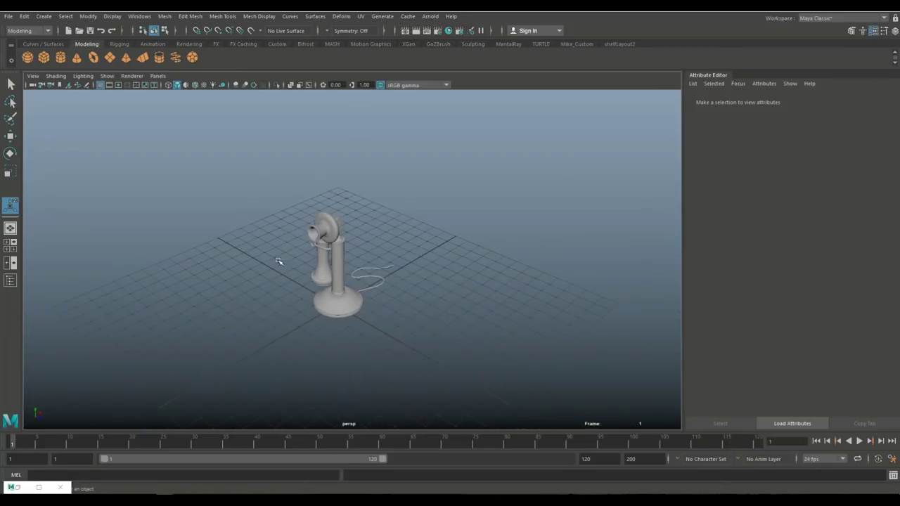
# Combine all the phone parts into a single object.
pyautogui.moveTo(278, 261); pyautogui.dragTo(424, 354)
pyautogui.click(165, 16)
pyautogui.click(201, 60)
pyautogui.press('e')
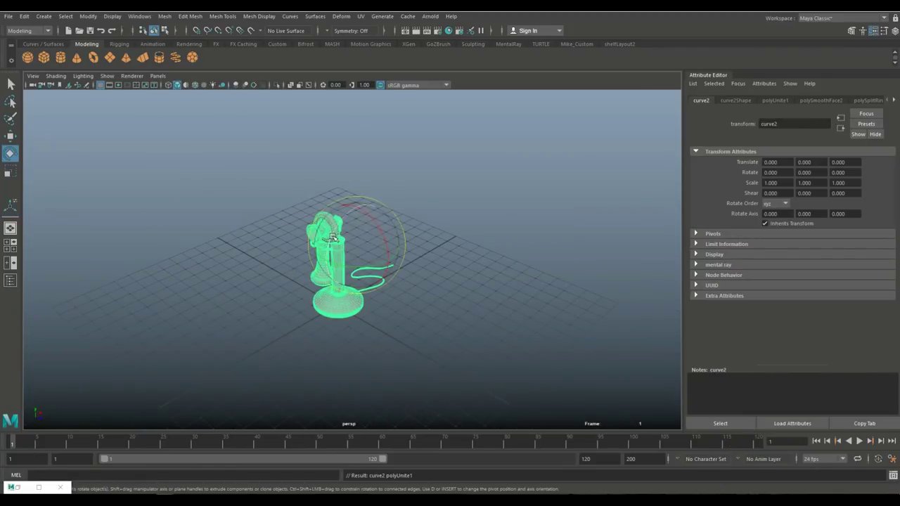
pyautogui.press('space')
pyautogui.press('space')
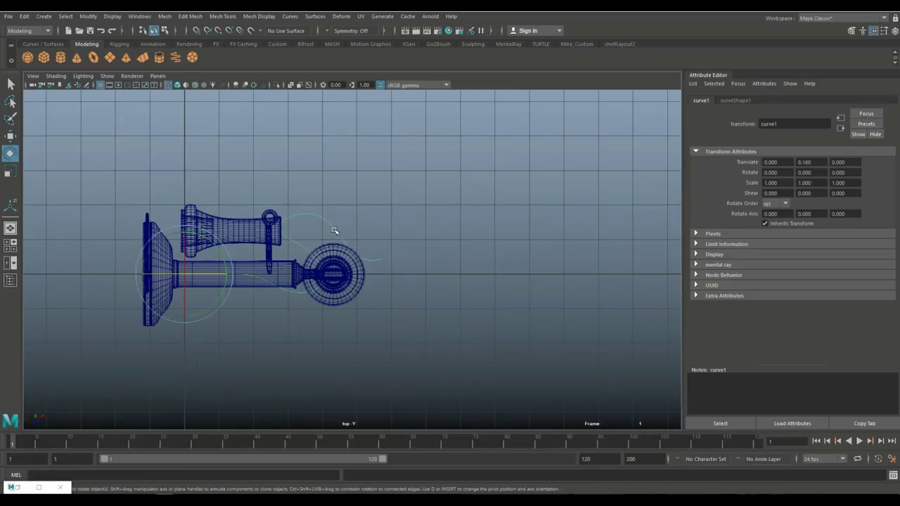
pyautogui.click(335, 231)
pyautogui.scroll(2, 283, 245)
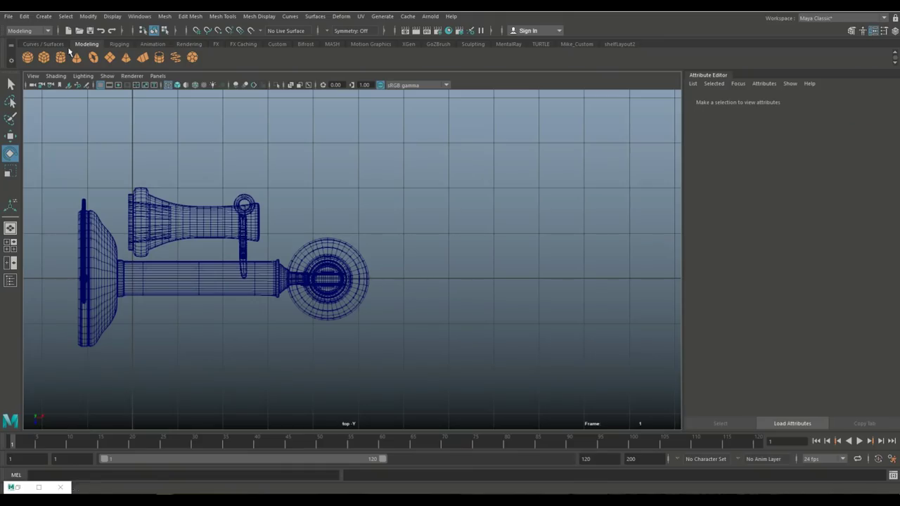
# Draw a CV curve in the top view tracing the receiver cord's path around the phone.
pyautogui.click(44, 15)
pyautogui.click(204, 98)
pyautogui.scroll(2, 411, 260)
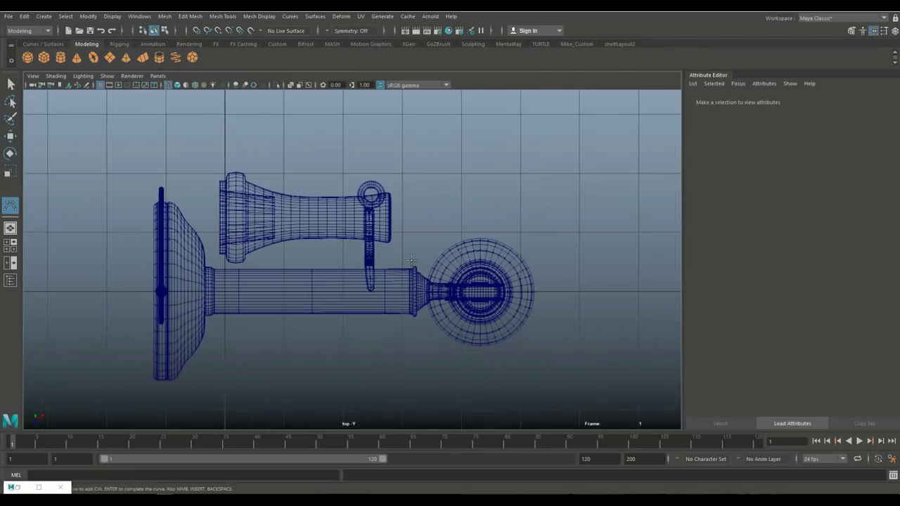
pyautogui.click(391, 218)
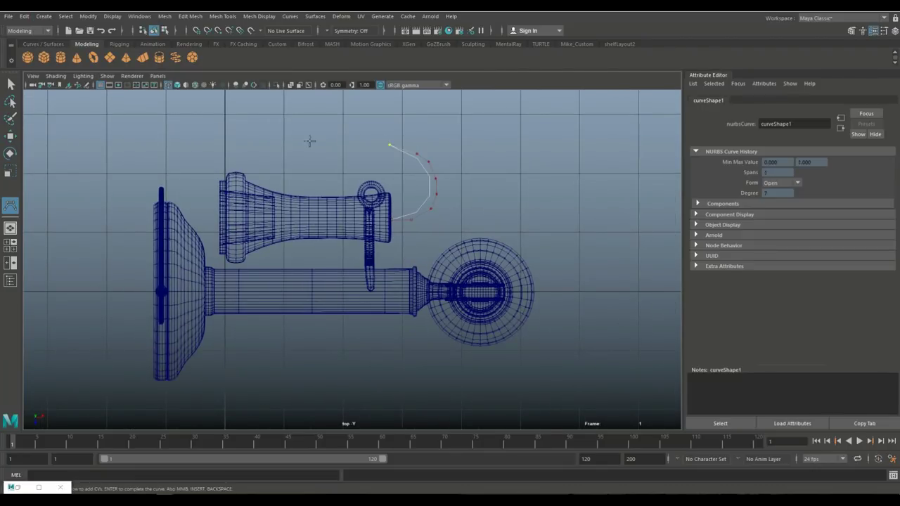
pyautogui.keyDown('alt'); pyautogui.moveTo(309, 141); pyautogui.dragTo(417, 198, button='middle'); pyautogui.keyUp('alt')
pyautogui.click(474, 198)
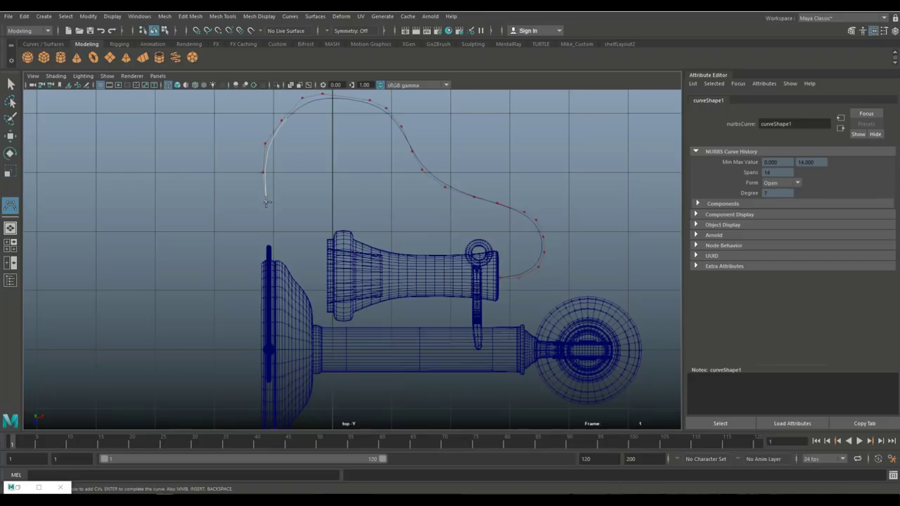
pyautogui.press('Return')
pyautogui.press('space')
pyautogui.press('space')
pyautogui.moveTo(408, 352)
pyautogui.keyDown('alt'); pyautogui.mouseDown()
pyautogui.moveTo(376, 309)
pyautogui.moveTo(321, 342)
pyautogui.moveTo(377, 275)
pyautogui.mouseUp(); pyautogui.keyUp('alt')
pyautogui.click(298, 364)
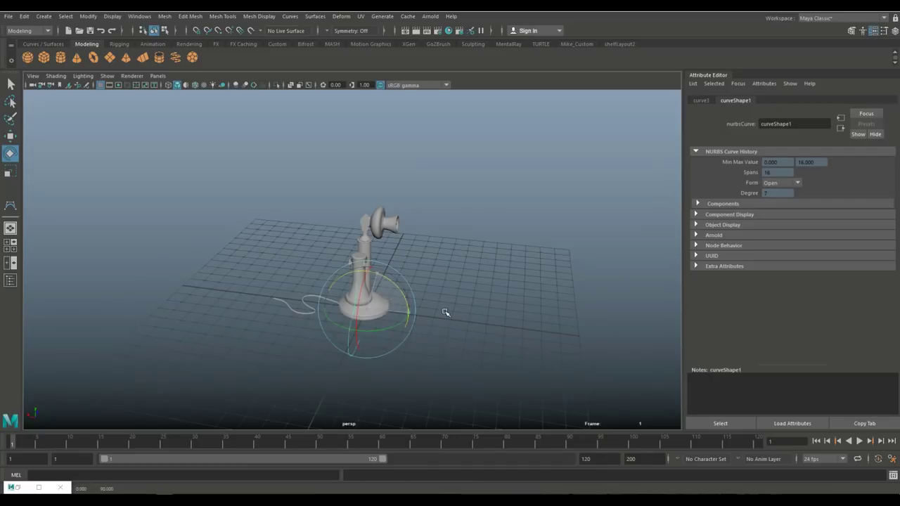
# Center the pivot on the selected piece with Modify > Center Pivot and frame it.
pyautogui.keyDown('alt'); pyautogui.moveTo(444, 313); pyautogui.dragTo(403, 374); pyautogui.keyUp('alt')
pyautogui.press('w')
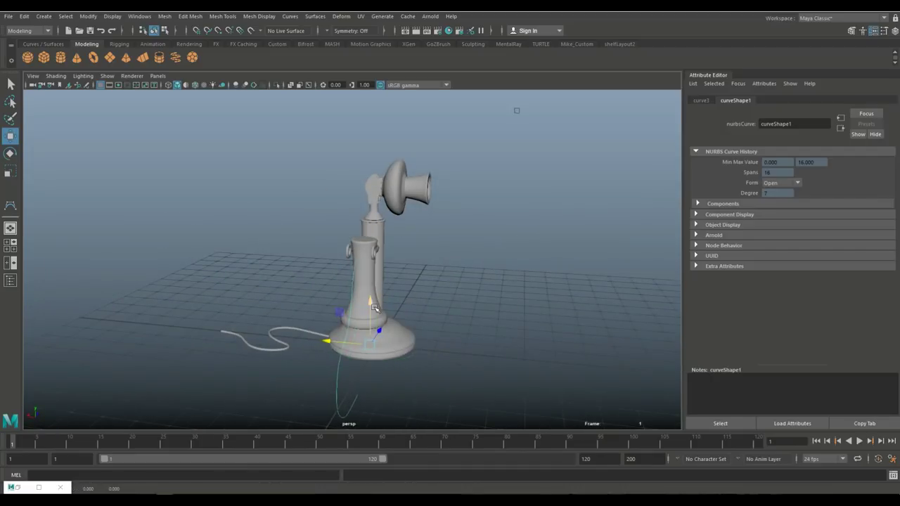
pyautogui.keyDown('alt'); pyautogui.moveTo(377, 268); pyautogui.dragTo(503, 358); pyautogui.keyUp('alt')
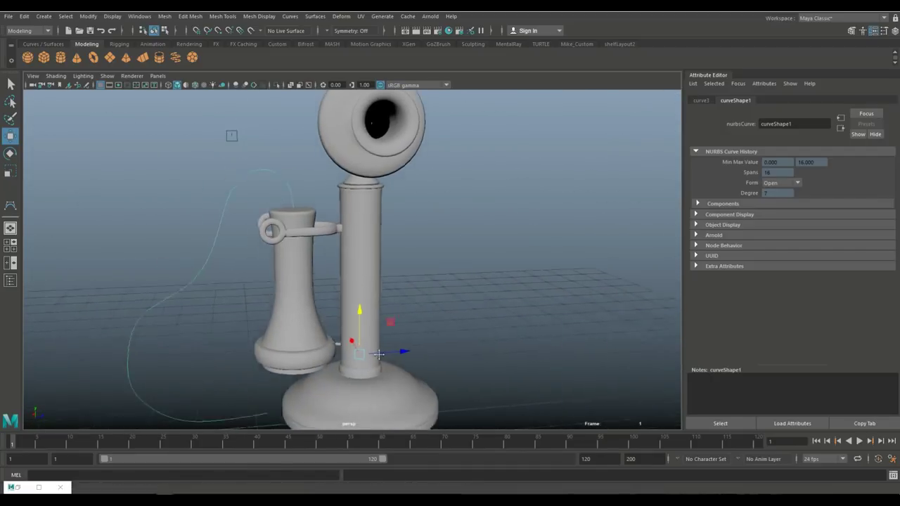
pyautogui.scroll(5, 503, 358)
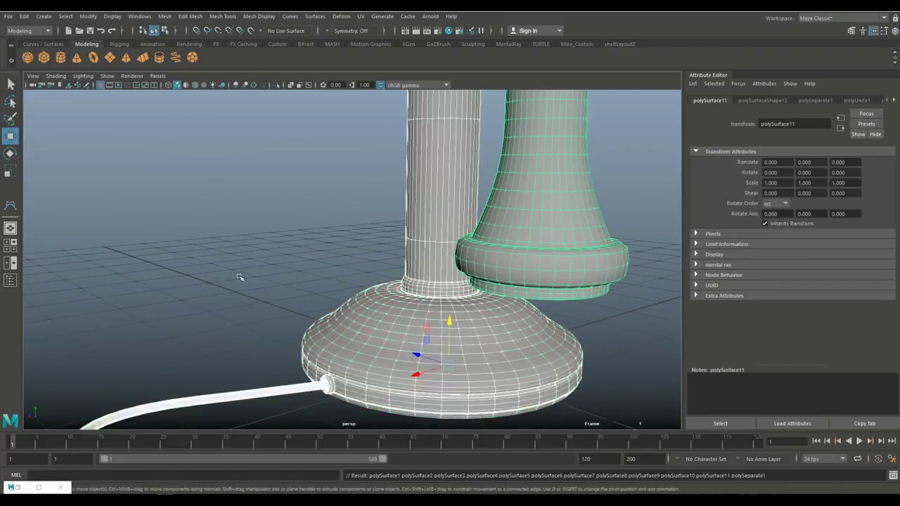
pyautogui.click(353, 396)
pyautogui.scroll(-2, 352, 396)
pyautogui.click(87, 17)
pyautogui.click(108, 84)
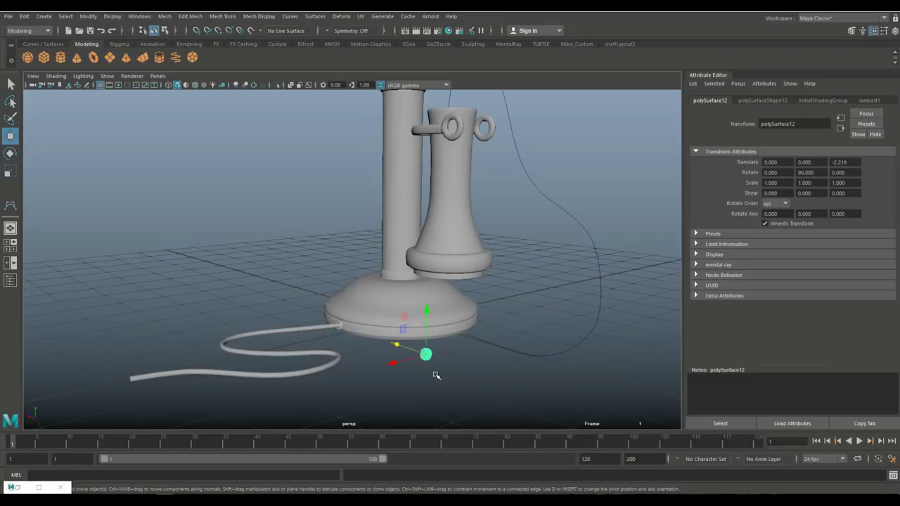
pyautogui.press('f')
# Shift the receiver cord curve along Z, edit its CVs toward the base, then select the ring piece.
pyautogui.keyDown('alt'); pyautogui.moveTo(421, 337); pyautogui.dragTo(366, 337); pyautogui.keyUp('alt')
pyautogui.scroll(-2, 368, 337)
pyautogui.scroll(-3, 412, 277)
pyautogui.click(412, 277)
pyautogui.scroll(3, 155, 149)
pyautogui.moveTo(136, 131); pyautogui.dragTo(448, 309)
pyautogui.scroll(-3, 133, 131)
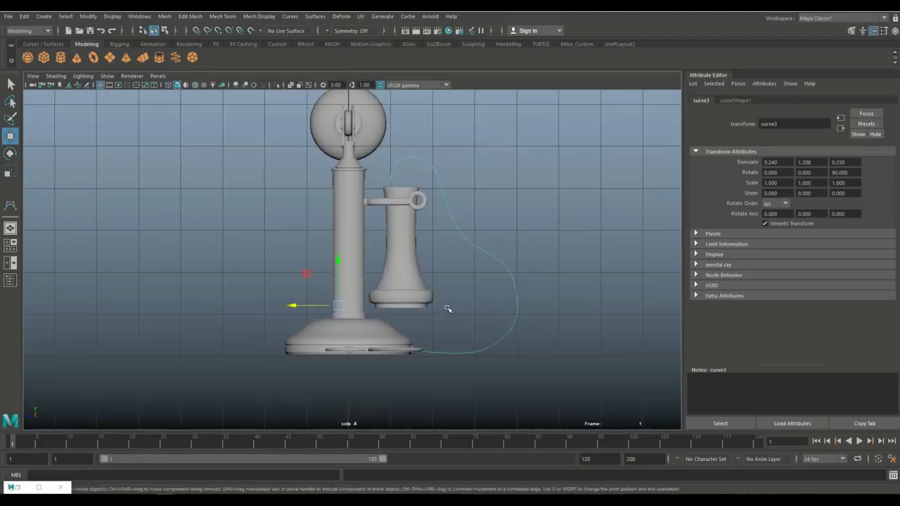
pyautogui.scroll(2, 448, 308)
pyautogui.moveTo(382, 194); pyautogui.dragTo(327, 195, button='right')
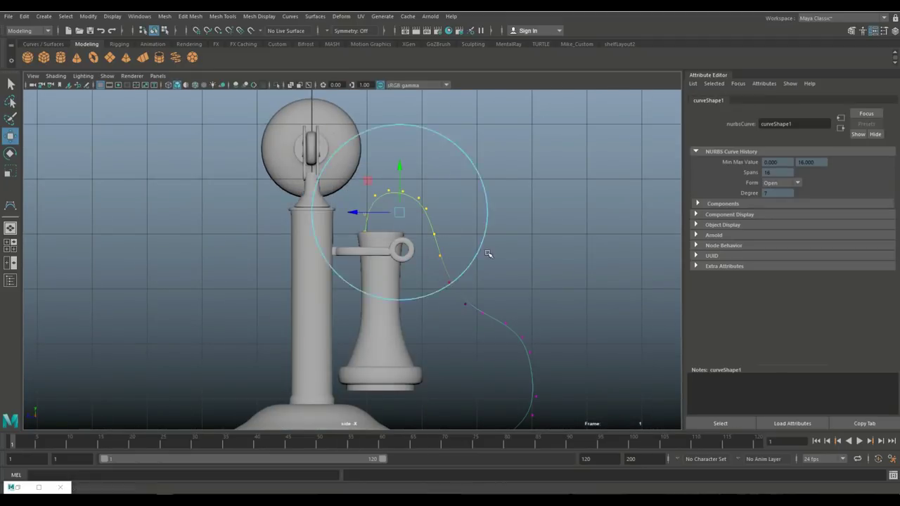
pyautogui.keyDown('alt'); pyautogui.moveTo(369, 213); pyautogui.dragTo(317, 140, button='middle'); pyautogui.keyUp('alt')
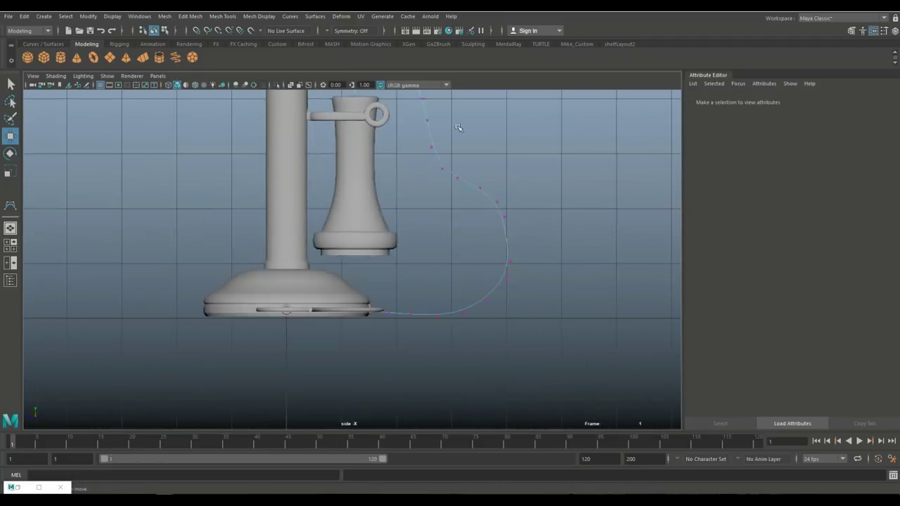
pyautogui.scroll(3, 317, 281)
pyautogui.scroll(-5, 317, 281)
pyautogui.click(330, 327)
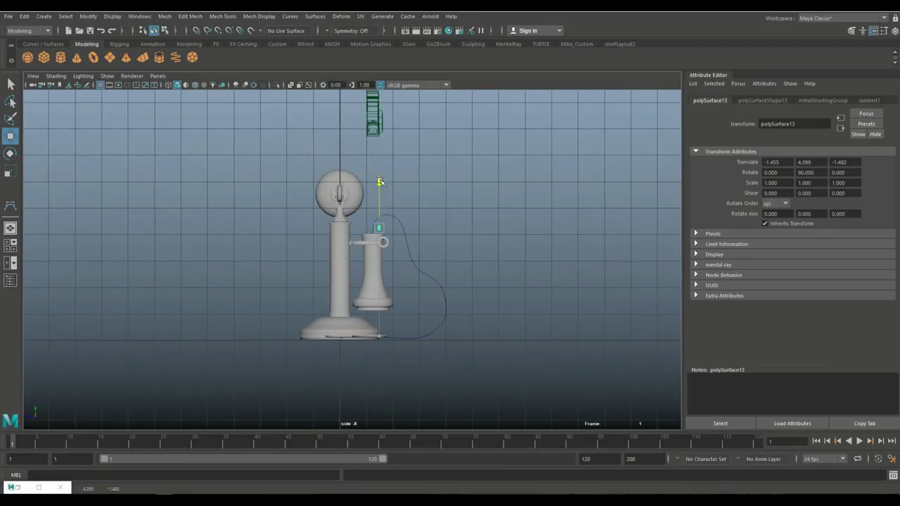
# Lower the small ring piece onto the top of the receiver.
pyautogui.press('e')
pyautogui.press('w')
pyautogui.press('f')
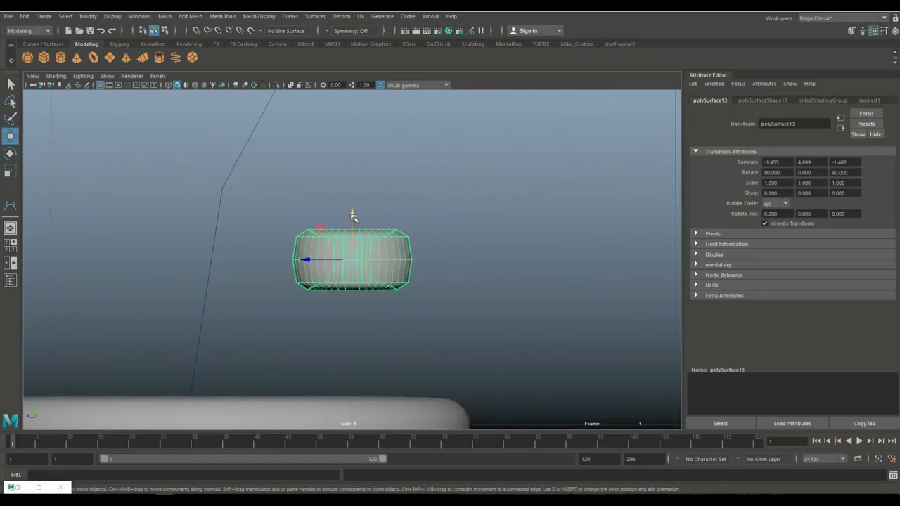
pyautogui.scroll(-5, 352, 217)
pyautogui.scroll(5, 351, 217)
pyautogui.moveTo(352, 217)
pyautogui.mouseDown()
pyautogui.moveTo(301, 287)
pyautogui.moveTo(306, 315)
pyautogui.mouseUp()
pyautogui.press('space')
pyautogui.press('space')
# Create a polygon cylinder beside the phone with cap subdivisions set to 0.
pyautogui.click(73, 59)
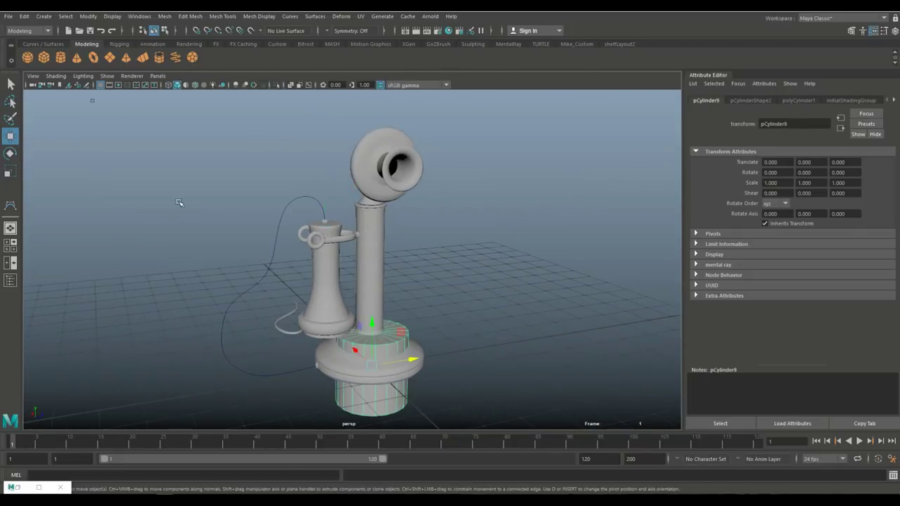
pyautogui.moveTo(380, 337); pyautogui.dragTo(494, 307)
pyautogui.click(798, 101)
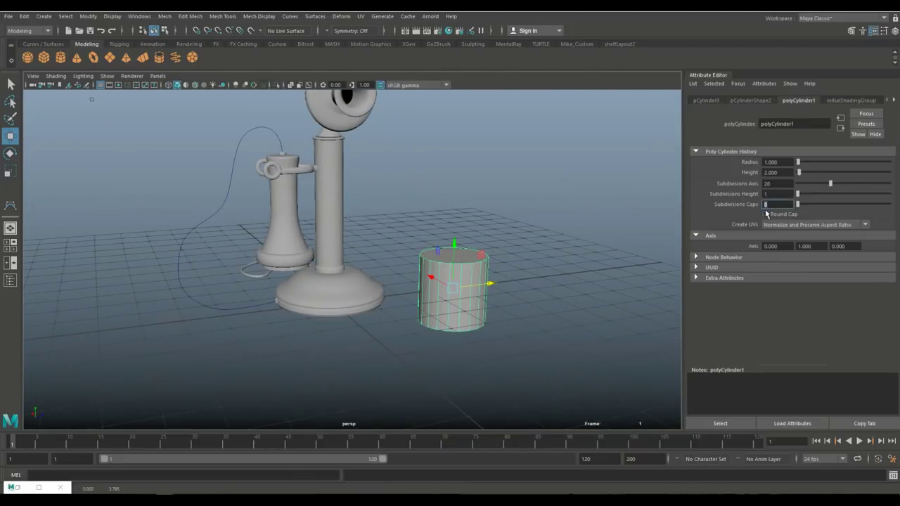
pyautogui.click(542, 335)
pyautogui.click(457, 303)
pyautogui.moveTo(476, 378)
pyautogui.keyDown('alt'); pyautogui.mouseDown()
pyautogui.moveTo(556, 414)
pyautogui.moveTo(458, 376)
pyautogui.moveTo(416, 342)
pyautogui.moveTo(492, 216)
pyautogui.moveTo(485, 305)
pyautogui.mouseUp(); pyautogui.keyUp('alt')
pyautogui.click(550, 415)
# Position the thin disc at the edge of the phone base.
pyautogui.click(492, 216)
pyautogui.moveTo(338, 355)
pyautogui.keyDown('alt'); pyautogui.mouseDown()
pyautogui.moveTo(380, 310)
pyautogui.moveTo(436, 274)
pyautogui.mouseUp(); pyautogui.keyUp('alt')
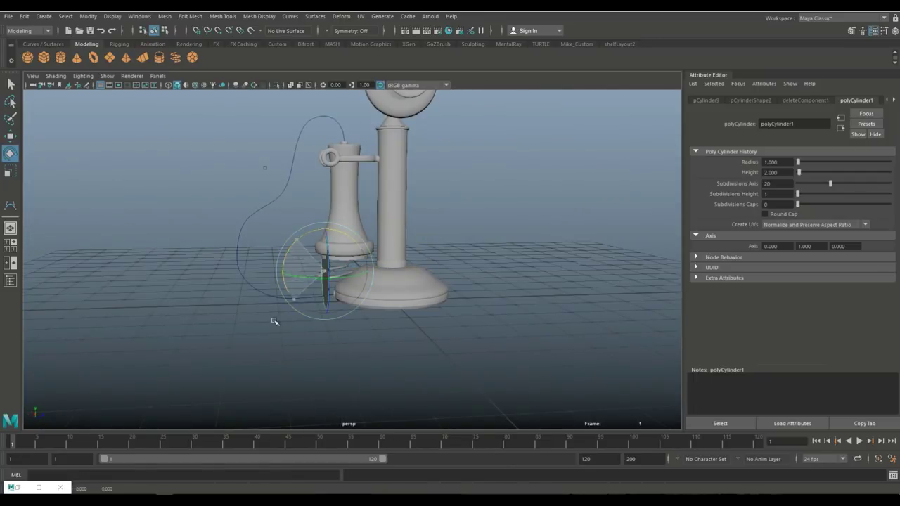
pyautogui.press('f')
pyautogui.keyDown('alt'); pyautogui.moveTo(336, 332); pyautogui.dragTo(237, 279); pyautogui.keyUp('alt')
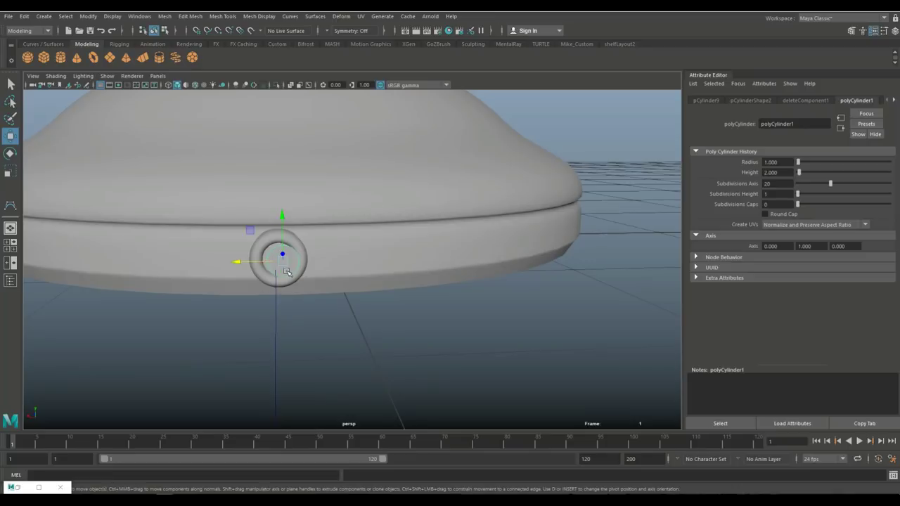
pyautogui.moveTo(285, 261)
pyautogui.keyDown('alt'); pyautogui.mouseDown()
pyautogui.moveTo(249, 317)
pyautogui.moveTo(241, 368)
pyautogui.moveTo(329, 305)
pyautogui.mouseUp(); pyautogui.keyUp('alt')
pyautogui.click(329, 304)
pyautogui.scroll(-3, 341, 292)
pyautogui.scroll(-3, 357, 302)
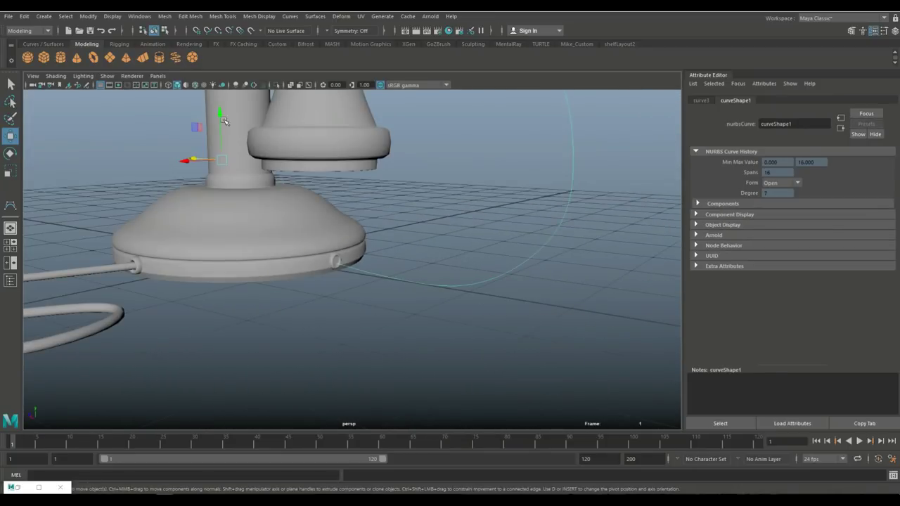
pyautogui.scroll(-3, 218, 111)
pyautogui.scroll(5, 255, 323)
pyautogui.scroll(3, 232, 267)
# Extrude the disc's face at the base edge.
pyautogui.moveTo(219, 248); pyautogui.dragTo(265, 271, button='right')
pyautogui.hotkey('ctrl', 'e')
pyautogui.scroll(-4, 253, 323)
pyautogui.keyDown('alt'); pyautogui.moveTo(247, 372); pyautogui.dragTo(358, 325); pyautogui.keyUp('alt')
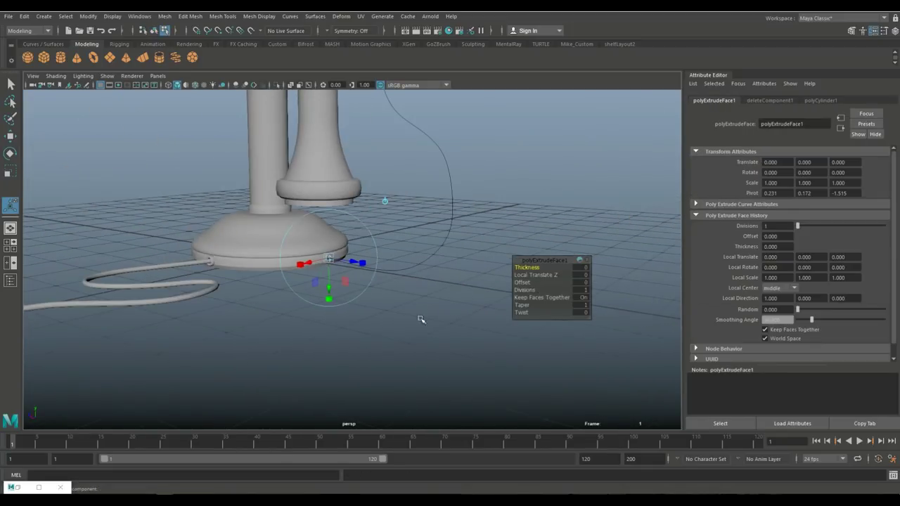
pyautogui.scroll(5, 311, 281)
pyautogui.scroll(2, 311, 281)
pyautogui.scroll(3, 400, 335)
pyautogui.moveTo(308, 218); pyautogui.dragTo(352, 205, button='right')
pyautogui.scroll(-5, 337, 307)
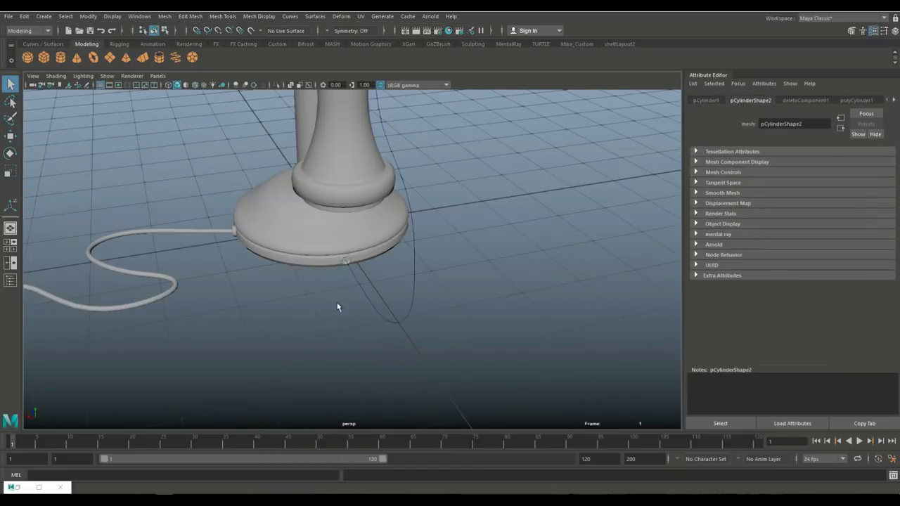
# Rotate the disc into the receiver ring and select its face along with the cord curve.
pyautogui.press('w')
pyautogui.keyDown('alt'); pyautogui.moveTo(338, 307); pyautogui.dragTo(345, 336); pyautogui.keyUp('alt')
pyautogui.press('f')
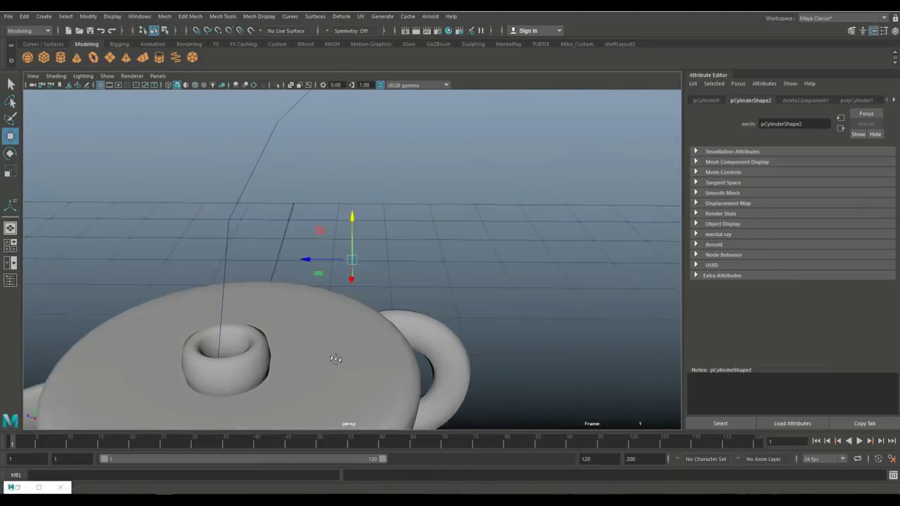
pyautogui.press('e')
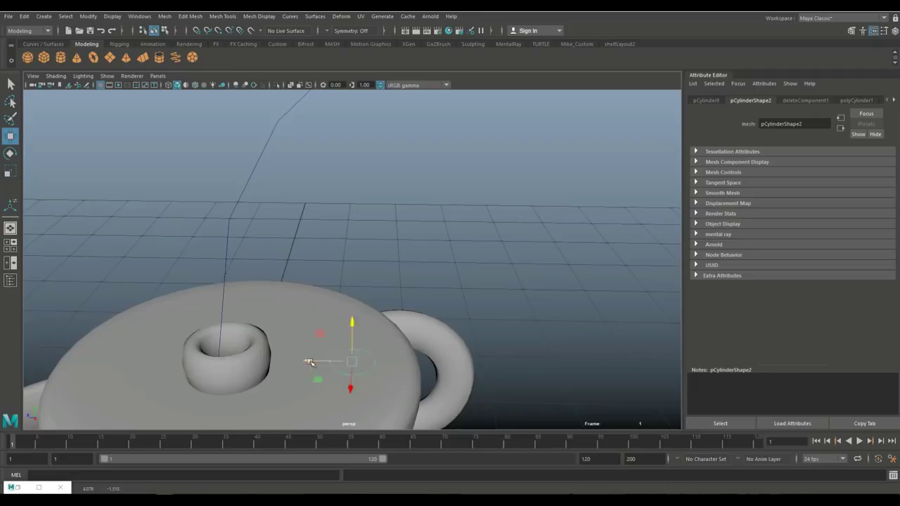
pyautogui.scroll(3, 295, 351)
pyautogui.scroll(3, 278, 366)
pyautogui.scroll(-5, 195, 342)
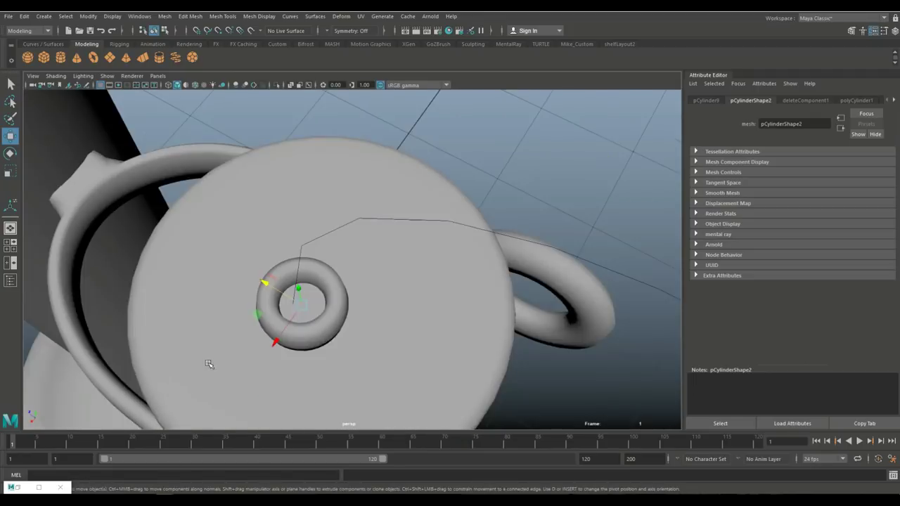
pyautogui.keyDown('alt'); pyautogui.moveTo(206, 364); pyautogui.dragTo(307, 237); pyautogui.keyUp('alt')
pyautogui.click(281, 258)
pyautogui.click(295, 349)
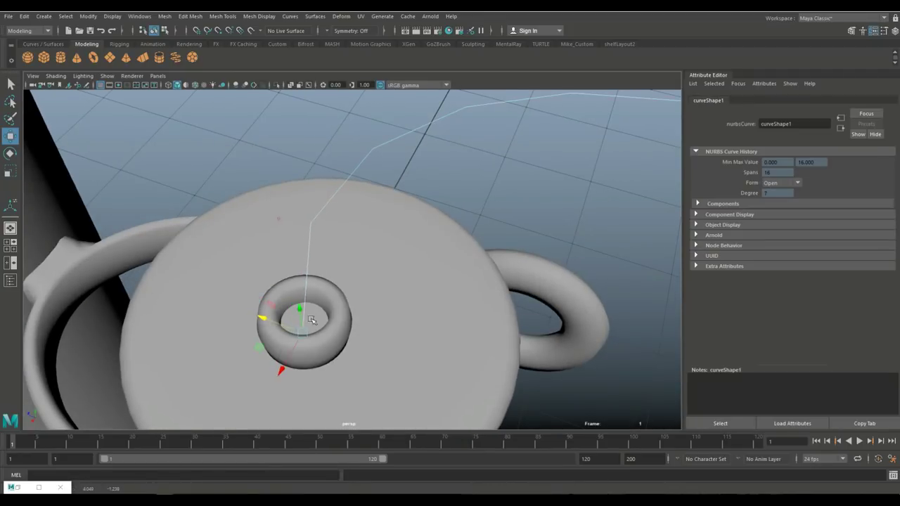
pyautogui.click(311, 264)
pyautogui.scroll(-1, 312, 265)
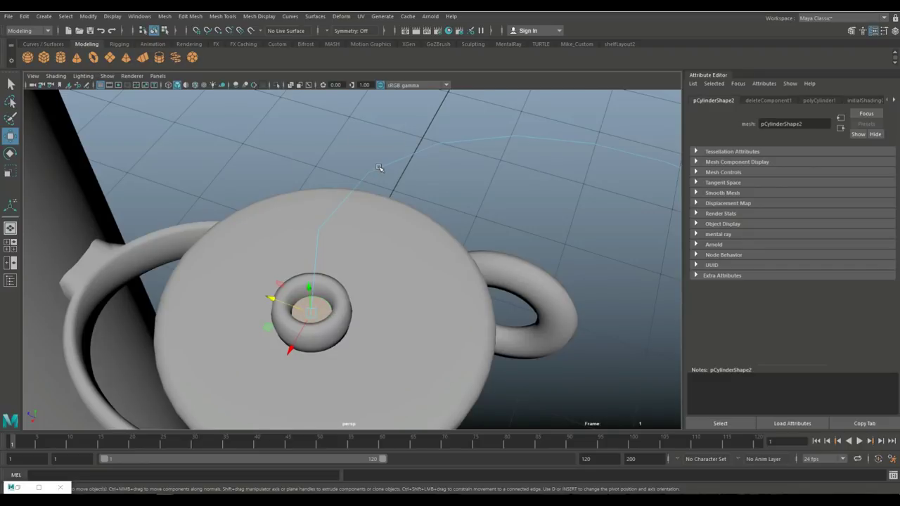
# Extrude the face along the curve with 25 divisions and thickness 0, then delete history.
pyautogui.hotkey('ctrl', 'e')
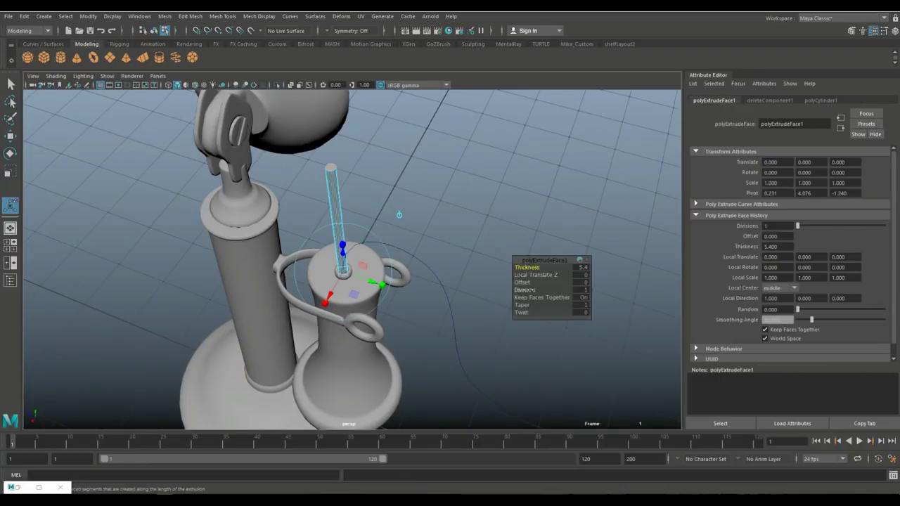
pyautogui.moveTo(633, 290); pyautogui.dragTo(654, 291, button='middle')
pyautogui.click(582, 267)
pyautogui.write('0')
pyautogui.press('Return')
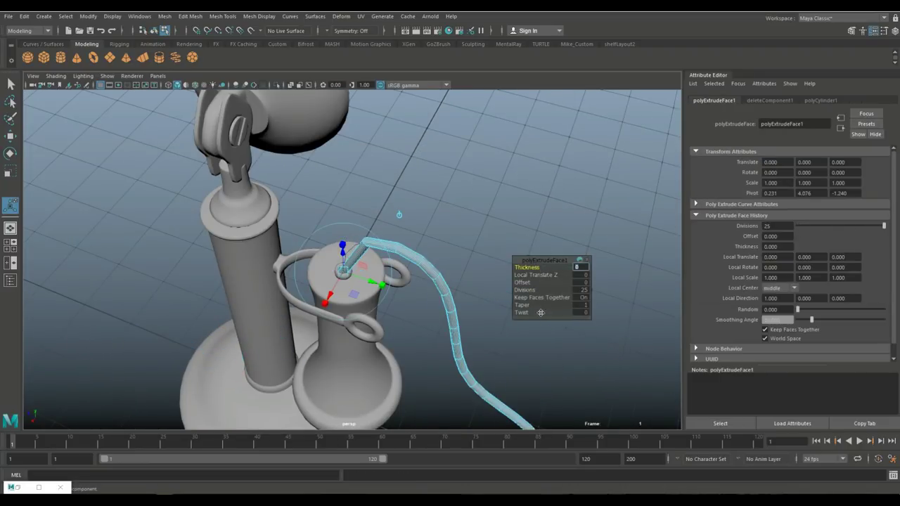
pyautogui.moveTo(471, 375)
pyautogui.keyDown('alt'); pyautogui.mouseDown()
pyautogui.moveTo(412, 327)
pyautogui.moveTo(356, 327)
pyautogui.moveTo(373, 281)
pyautogui.mouseUp(); pyautogui.keyUp('alt')
pyautogui.press('F8')
pyautogui.click(24, 15)
pyautogui.click(194, 135)
pyautogui.click(274, 130)
pyautogui.click(274, 130)
pyautogui.moveTo(284, 146)
pyautogui.keyDown('alt'); pyautogui.mouseDown()
pyautogui.moveTo(315, 207)
pyautogui.moveTo(295, 140)
pyautogui.mouseUp(); pyautogui.keyUp('alt')
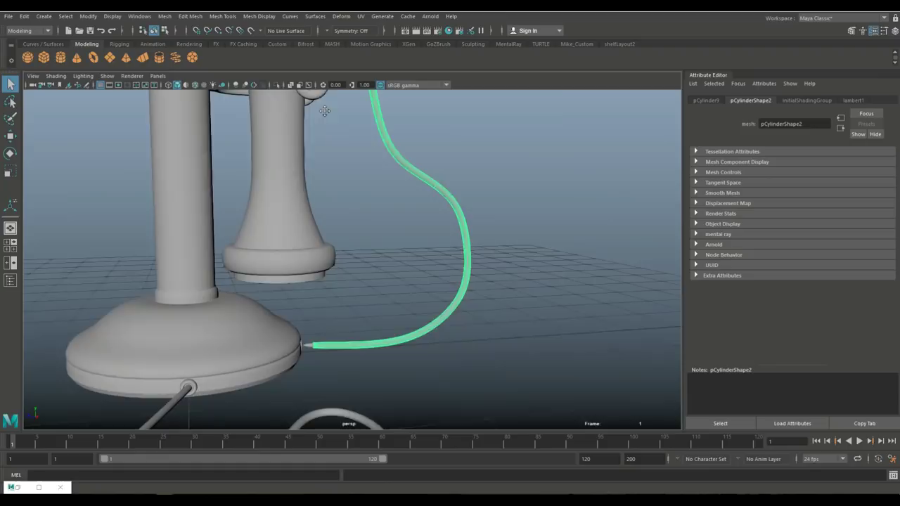
# Insert edge loops near both ends of the cord tube.
pyautogui.click(222, 16)
pyautogui.click(261, 86)
pyautogui.keyDown('alt'); pyautogui.moveTo(295, 211); pyautogui.dragTo(331, 353); pyautogui.keyUp('alt')
pyautogui.click(422, 385)
pyautogui.moveTo(422, 385)
pyautogui.keyDown('alt'); pyautogui.mouseDown()
pyautogui.moveTo(345, 216)
pyautogui.moveTo(366, 361)
pyautogui.moveTo(398, 237)
pyautogui.mouseUp(); pyautogui.keyUp('alt')
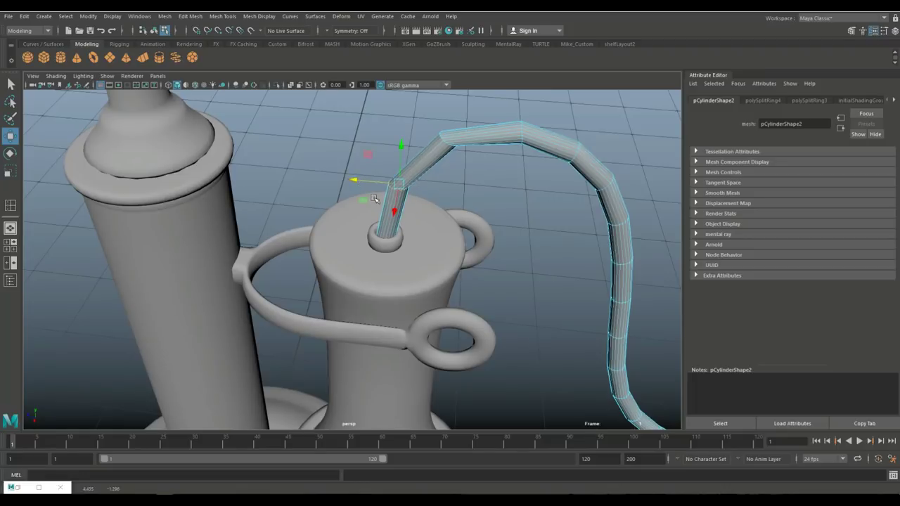
pyautogui.moveTo(441, 178)
pyautogui.keyDown('alt'); pyautogui.mouseDown()
pyautogui.moveTo(331, 245)
pyautogui.moveTo(263, 107)
pyautogui.mouseUp(); pyautogui.keyUp('alt')
pyautogui.press('1')
pyautogui.click(222, 16)
pyautogui.click(261, 86)
pyautogui.moveTo(316, 210)
pyautogui.keyDown('alt'); pyautogui.mouseDown()
pyautogui.moveTo(422, 267)
pyautogui.moveTo(551, 309)
pyautogui.mouseUp(); pyautogui.keyUp('alt')
pyautogui.press('4')
pyautogui.click(547, 298)
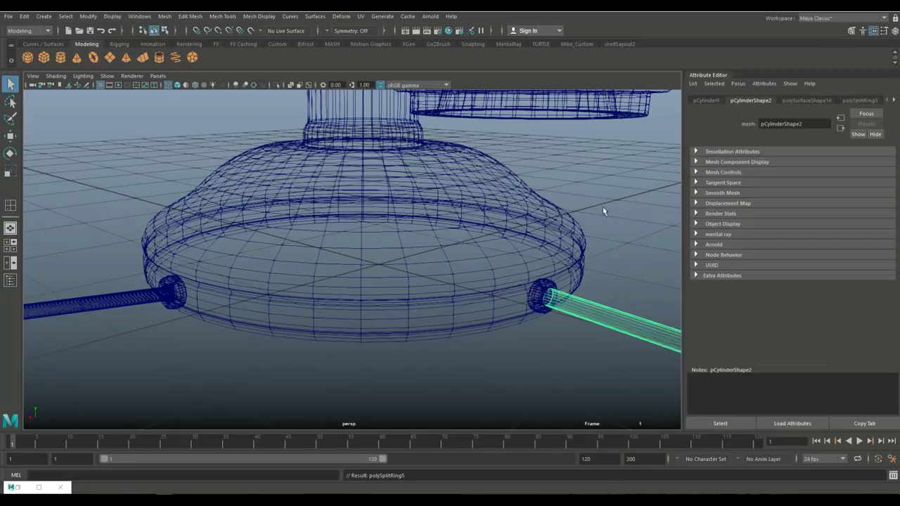
pyautogui.press('5')
# Marquee-select every telephone part and combine them into one mesh.
pyautogui.click(165, 15)
pyautogui.moveTo(368, 350)
pyautogui.keyDown('alt'); pyautogui.mouseDown()
pyautogui.moveTo(301, 334)
pyautogui.moveTo(211, 342)
pyautogui.mouseUp(); pyautogui.keyUp('alt')
pyautogui.moveTo(237, 161); pyautogui.dragTo(438, 351)
pyautogui.click(165, 15)
pyautogui.click(179, 36)
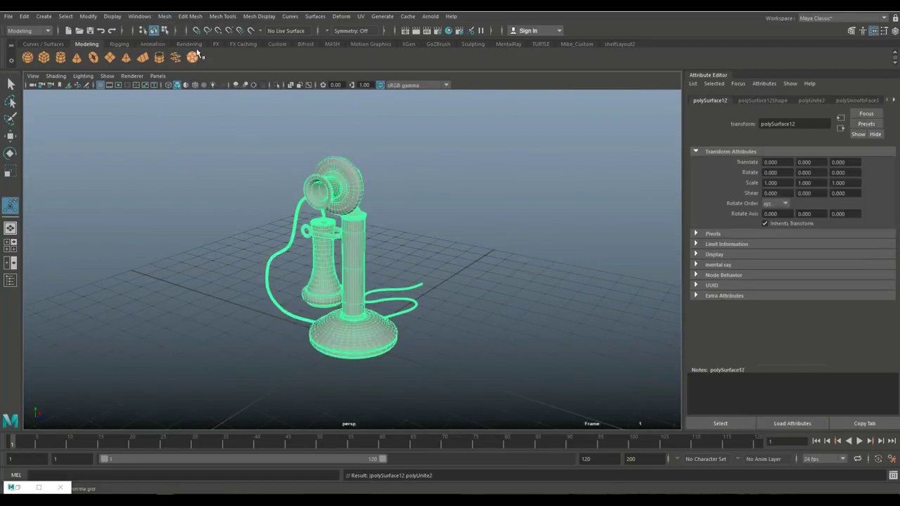
# Freeze transformations on the combined phone and separate it into individual parts.
pyautogui.click(24, 16)
pyautogui.click(88, 16)
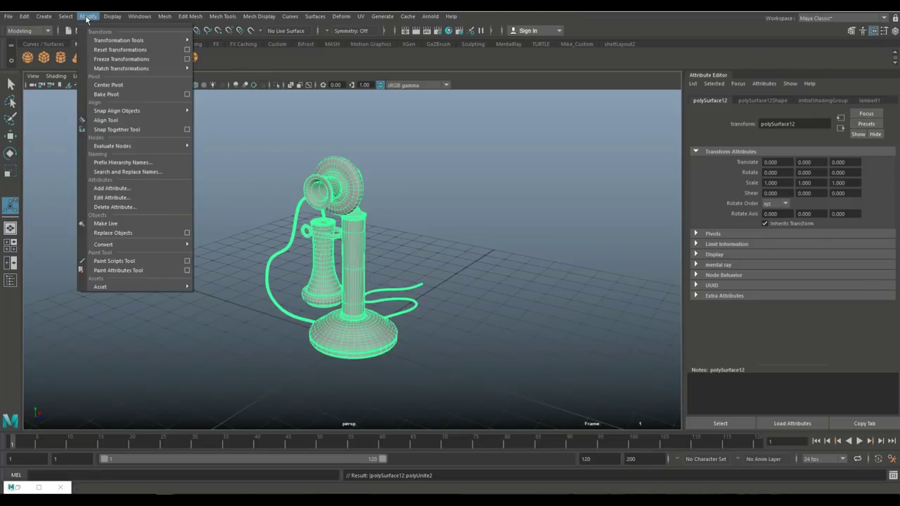
pyautogui.click(139, 62)
pyautogui.moveTo(215, 251)
pyautogui.keyDown('alt'); pyautogui.mouseDown()
pyautogui.moveTo(202, 277)
pyautogui.moveTo(225, 298)
pyautogui.mouseUp(); pyautogui.keyUp('alt')
pyautogui.scroll(-3, 225, 297)
pyautogui.click(164, 16)
pyautogui.click(179, 45)
# Give the column and handset a new red Lambert material.
pyautogui.click(363, 239)
pyautogui.click(337, 294)
pyautogui.keyDown('alt'); pyautogui.moveTo(478, 342); pyautogui.dragTo(370, 262); pyautogui.keyUp('alt')
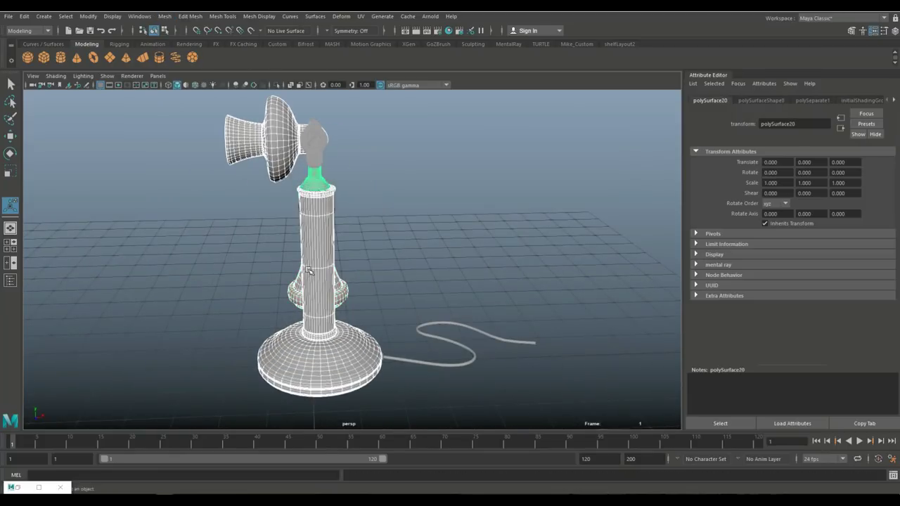
pyautogui.keyDown('alt'); pyautogui.moveTo(308, 271); pyautogui.dragTo(317, 226); pyautogui.keyUp('alt')
pyautogui.moveTo(318, 227); pyautogui.dragTo(323, 440, button='right')
pyautogui.click(382, 352)
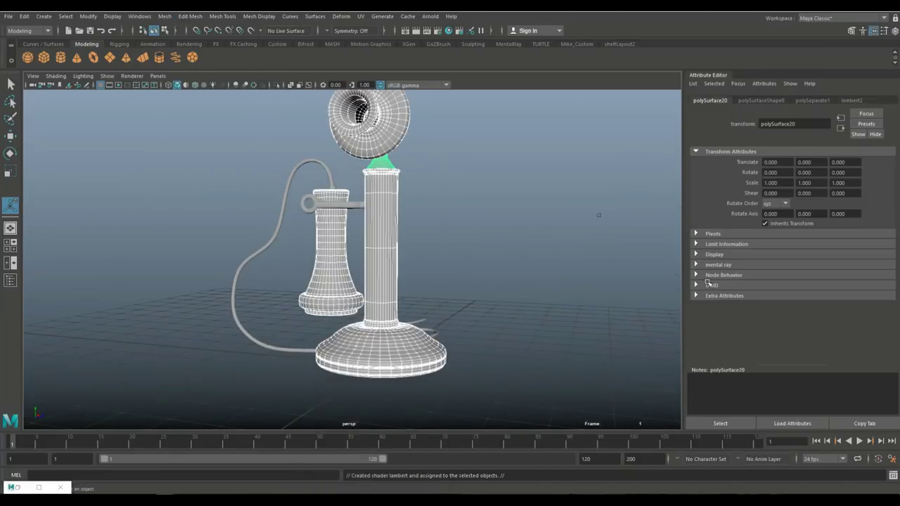
pyautogui.click(766, 179)
pyautogui.click(808, 185)
pyautogui.keyDown('alt'); pyautogui.moveTo(524, 211); pyautogui.dragTo(393, 232); pyautogui.keyUp('alt')
# Assign the mouthpiece a yellow lambert3 and the cord a blue lambert4 material.
pyautogui.click(347, 111)
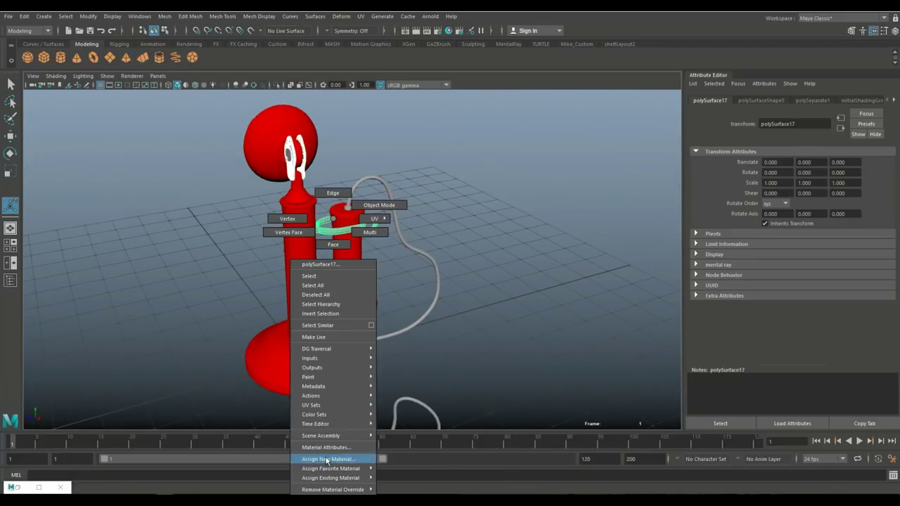
pyautogui.moveTo(333, 235); pyautogui.dragTo(394, 458, button='right')
pyautogui.click(776, 206)
pyautogui.click(833, 192)
pyautogui.click(397, 335)
pyautogui.moveTo(331, 218); pyautogui.dragTo(322, 431, button='right')
pyautogui.click(777, 206)
pyautogui.click(777, 188)
# Give the small accent piece a new green Lambert material.
pyautogui.click(332, 383)
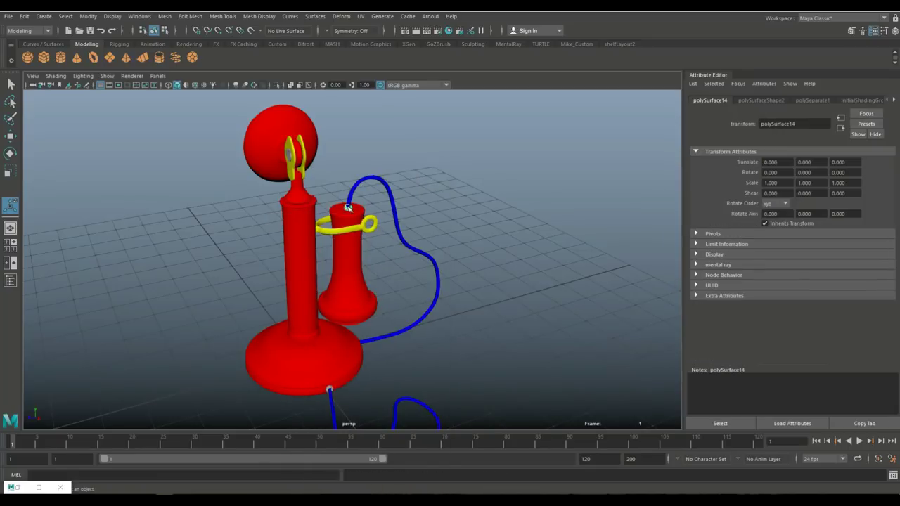
pyautogui.moveTo(334, 382)
pyautogui.keyDown('alt'); pyautogui.mouseDown()
pyautogui.moveTo(418, 307)
pyautogui.moveTo(306, 438)
pyautogui.moveTo(303, 211)
pyautogui.mouseUp(); pyautogui.keyUp('alt')
pyautogui.scroll(5, 418, 308)
pyautogui.scroll(-5, 357, 340)
pyautogui.scroll(8, 422, 315)
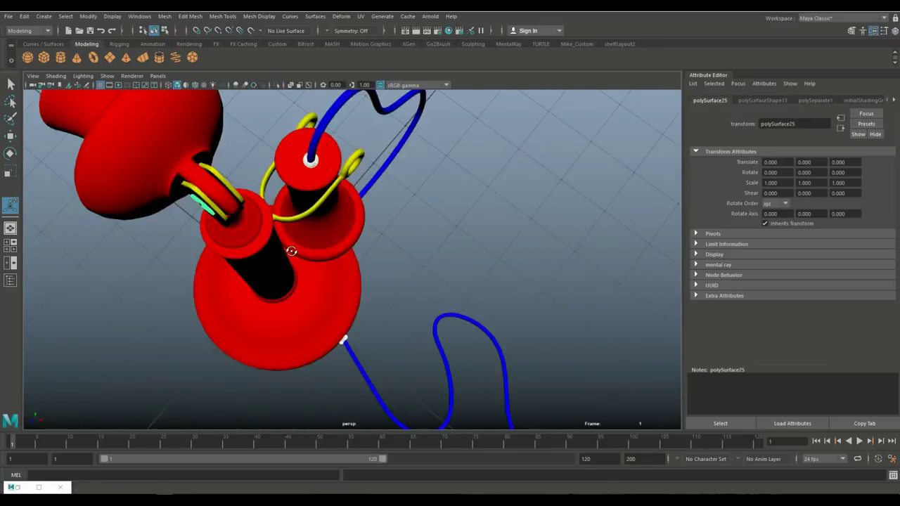
pyautogui.click(301, 180)
pyautogui.moveTo(301, 179); pyautogui.dragTo(313, 392, button='right')
pyautogui.click(381, 214)
pyautogui.click(770, 209)
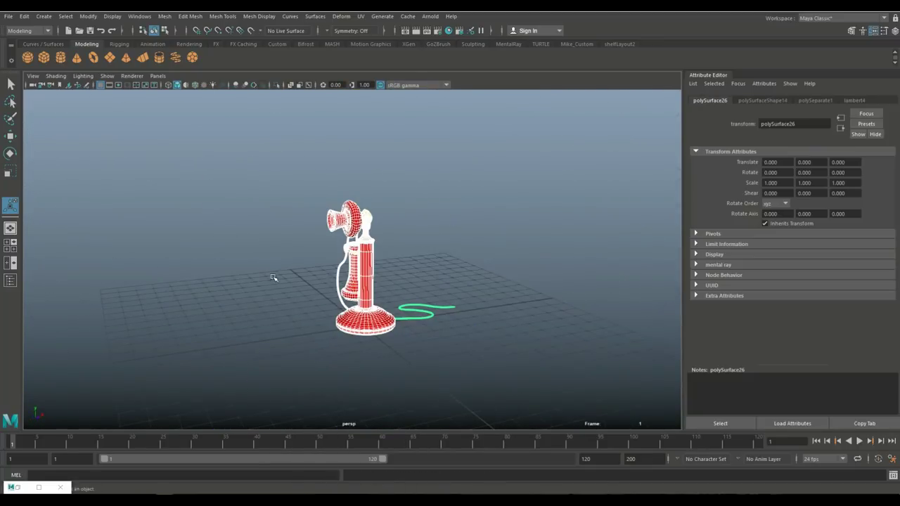
pyautogui.click(9, 15)
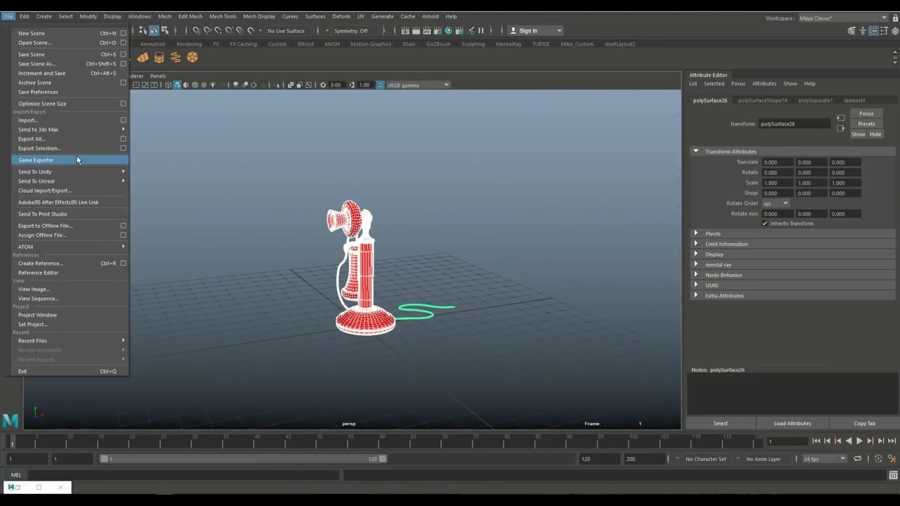
# Export the selected telephone as an FBX file.
pyautogui.click(55, 126)
pyautogui.click(307, 412)
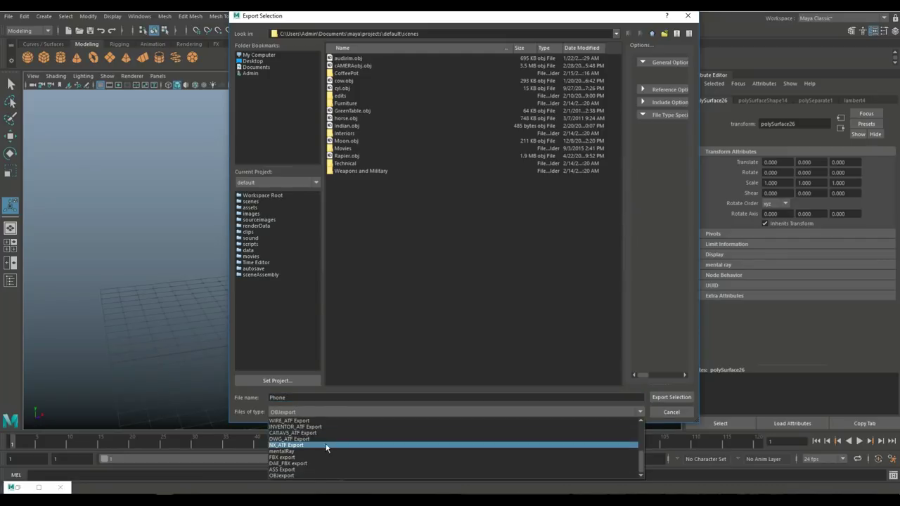
pyautogui.click(303, 434)
pyautogui.click(672, 397)
# Save the Maya scene as 'Phone', dismissing the save warning.
pyautogui.click(9, 16)
pyautogui.click(42, 66)
pyautogui.write('Phone')
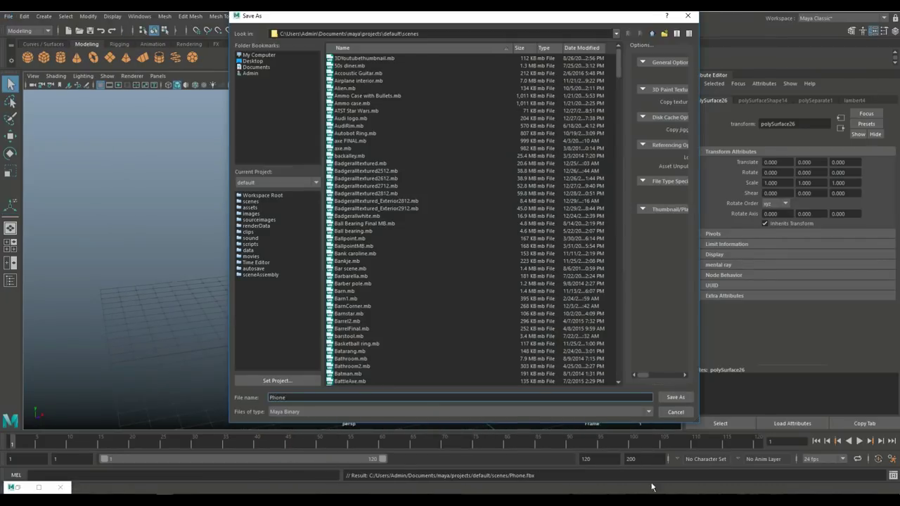
pyautogui.press('Return')
pyautogui.click(429, 260)
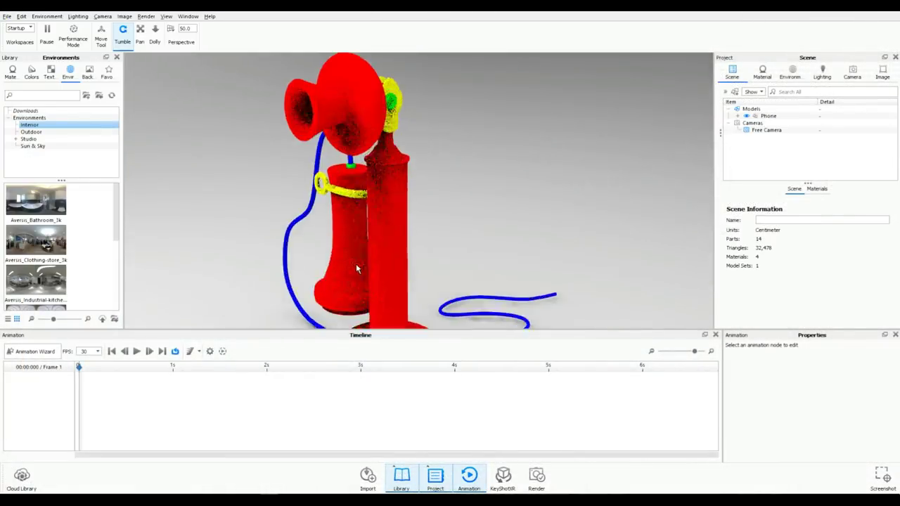
# Apply glossy black Carbon Fiber to the phone body and black Cloth Weave to the cords.
pyautogui.click(12, 71)
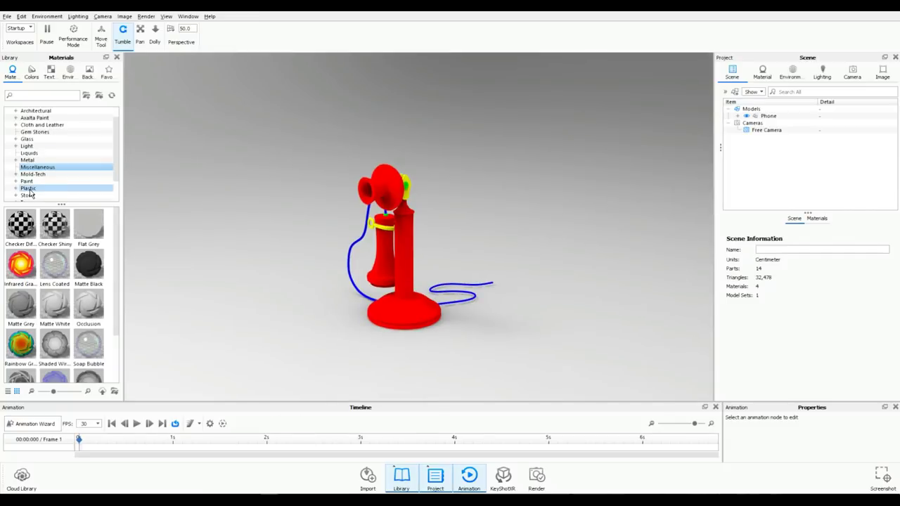
pyautogui.click(30, 190)
pyautogui.moveTo(21, 225); pyautogui.dragTo(432, 342)
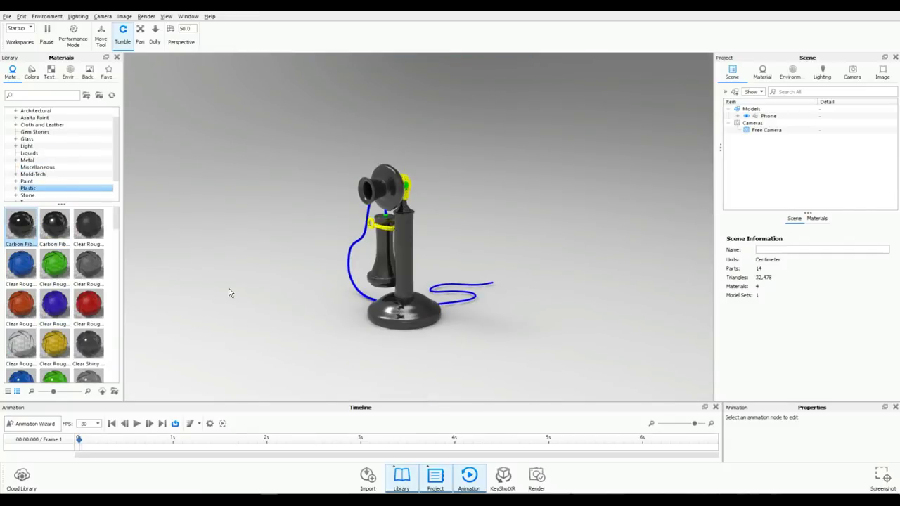
pyautogui.click(42, 138)
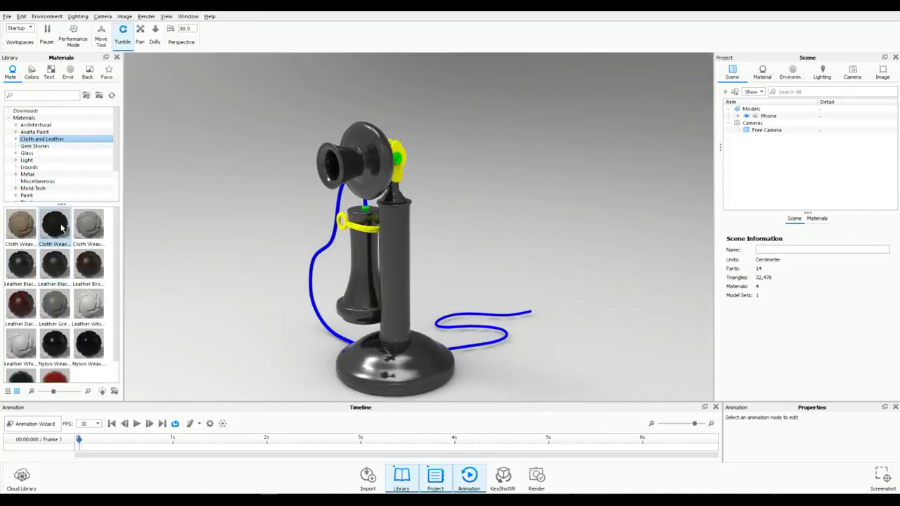
pyautogui.moveTo(49, 248); pyautogui.dragTo(334, 343)
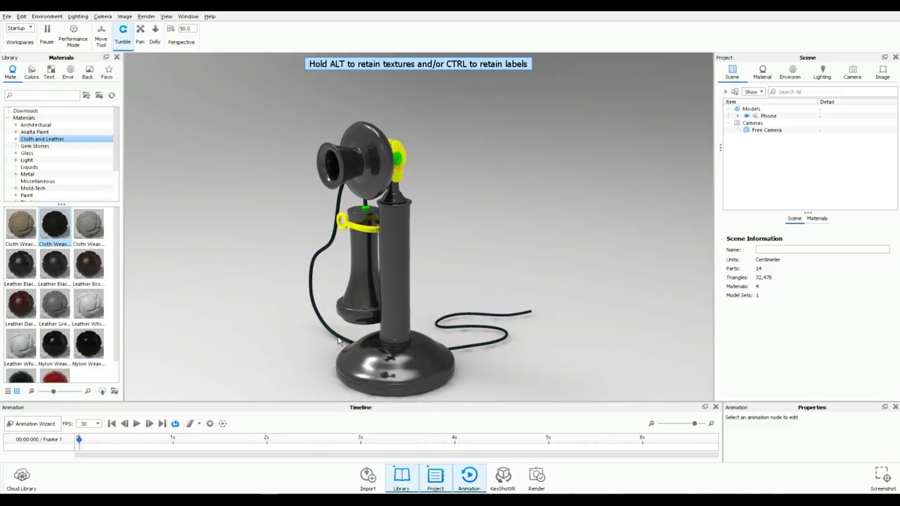
# Apply Brass Brushed to the hook and open its texture settings.
pyautogui.scroll(-1, 59, 154)
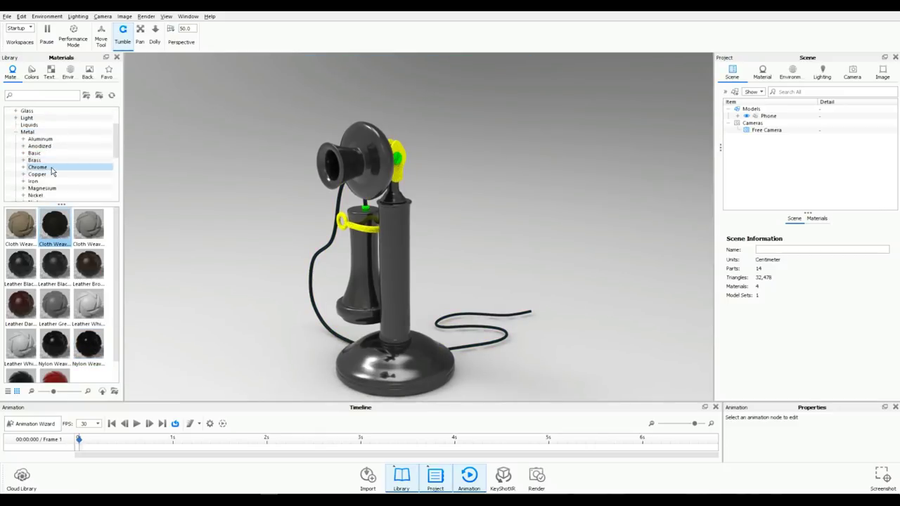
pyautogui.click(34, 138)
pyautogui.click(32, 188)
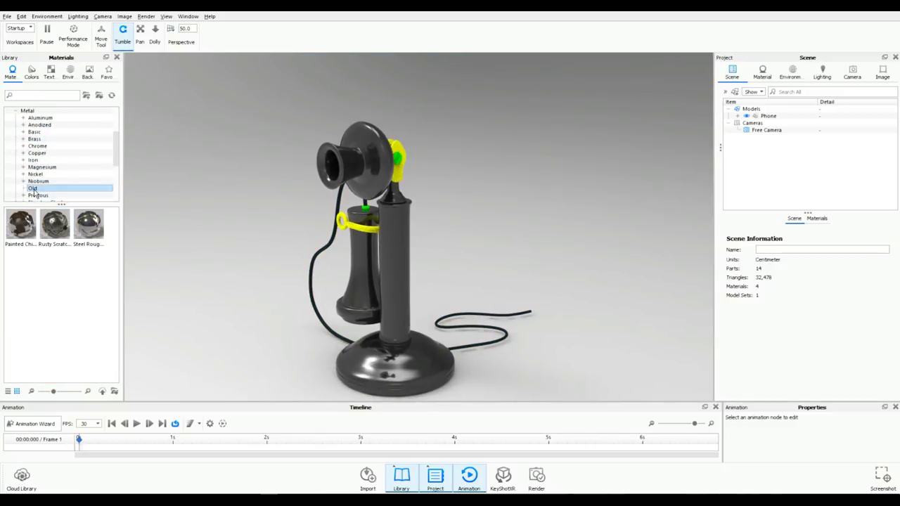
pyautogui.click(35, 145)
pyautogui.click(34, 139)
pyautogui.moveTo(55, 224); pyautogui.dragTo(367, 236)
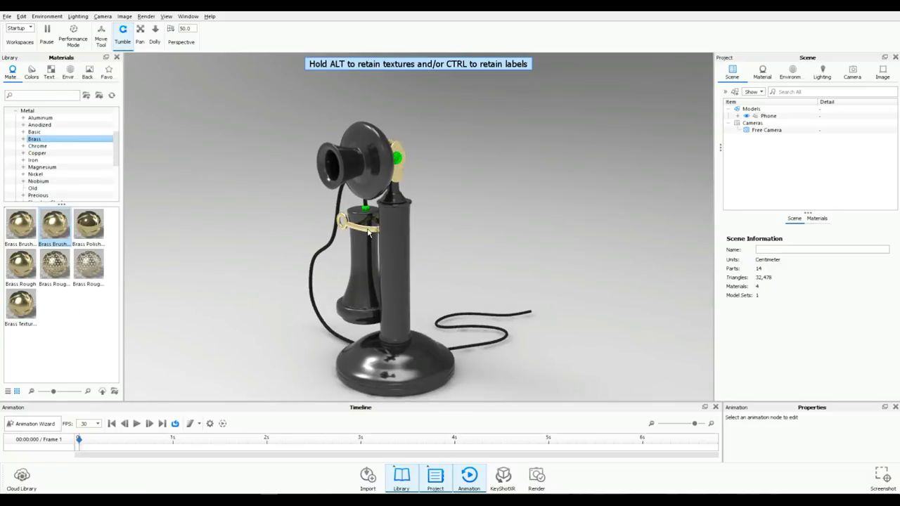
pyautogui.click(811, 135)
# Apply Nickel Polished to the phone's green parts.
pyautogui.scroll(-3, 819, 270)
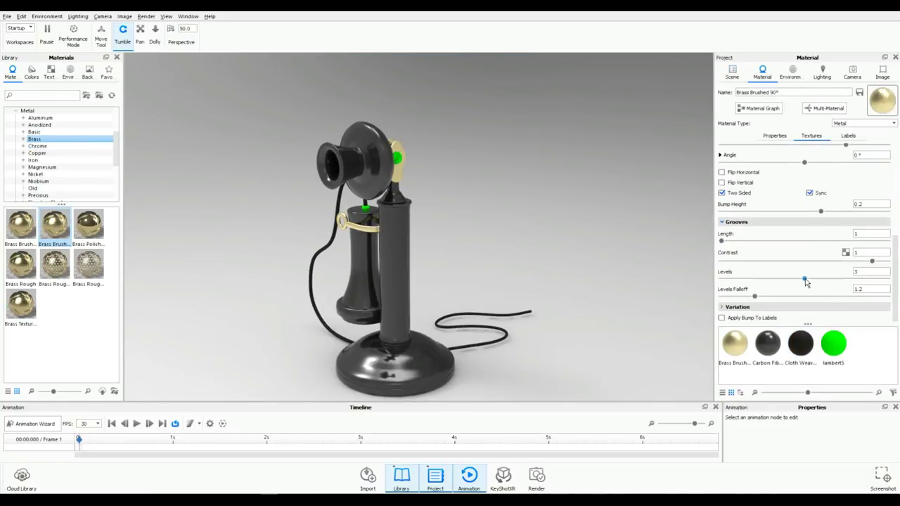
pyautogui.scroll(2, 807, 278)
pyautogui.scroll(2, 803, 263)
pyautogui.scroll(2, 798, 252)
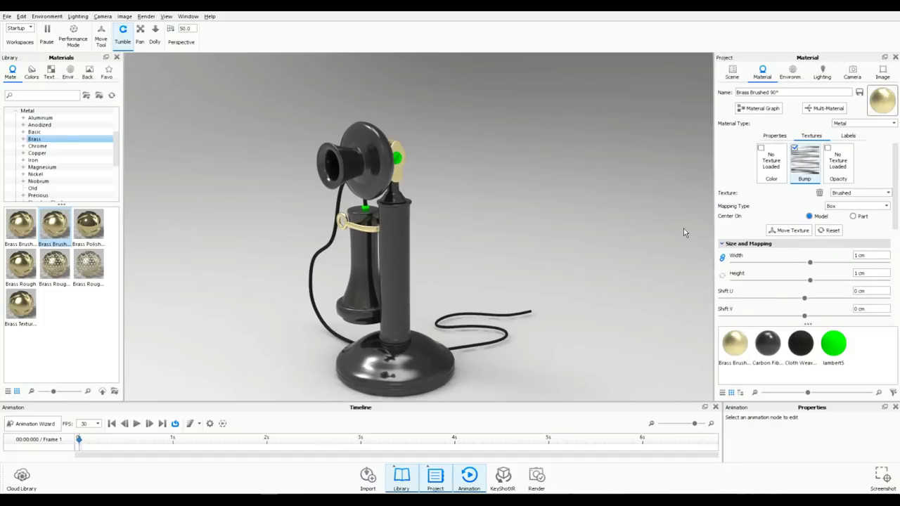
pyautogui.click(35, 173)
pyautogui.moveTo(89, 224); pyautogui.dragTo(366, 209)
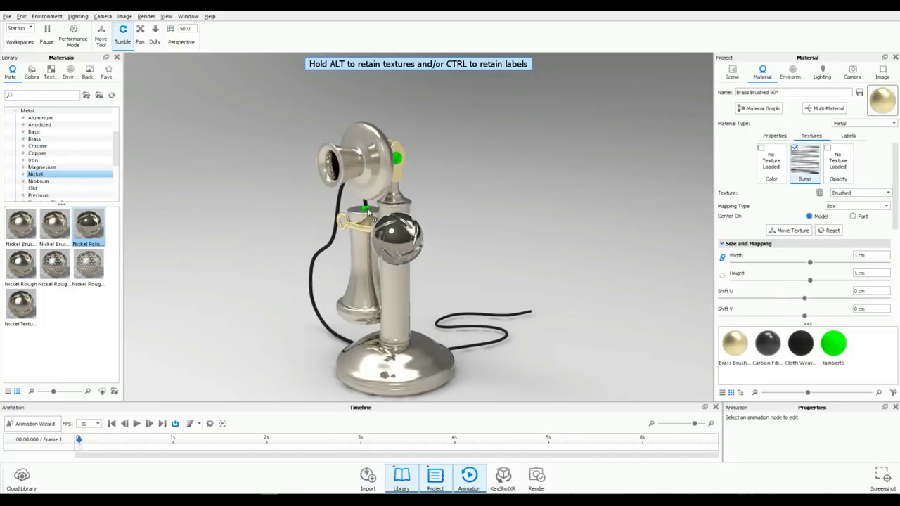
pyautogui.click(68, 71)
pyautogui.click(87, 70)
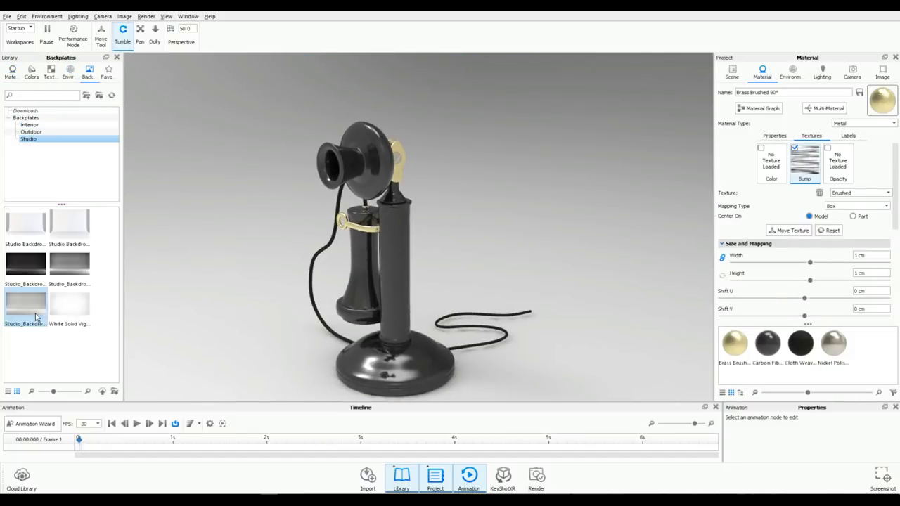
# Set a studio backplate and light the scene with the Dosch-Apartment_2k environment.
pyautogui.moveTo(70, 299); pyautogui.dragTo(227, 299)
pyautogui.click(69, 70)
pyautogui.moveTo(190, 246); pyautogui.dragTo(190, 247)
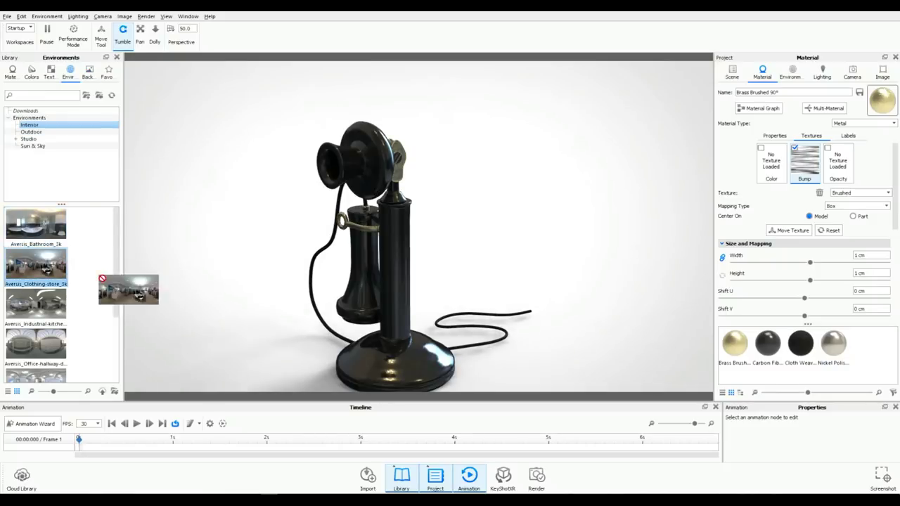
pyautogui.moveTo(35, 303); pyautogui.dragTo(140, 288)
pyautogui.moveTo(35, 345); pyautogui.dragTo(215, 307)
pyautogui.scroll(-2, 35, 295)
pyautogui.moveTo(35, 320)
pyautogui.mouseDown()
pyautogui.moveTo(231, 298)
pyautogui.moveTo(391, 323)
pyautogui.moveTo(160, 305)
pyautogui.mouseUp()
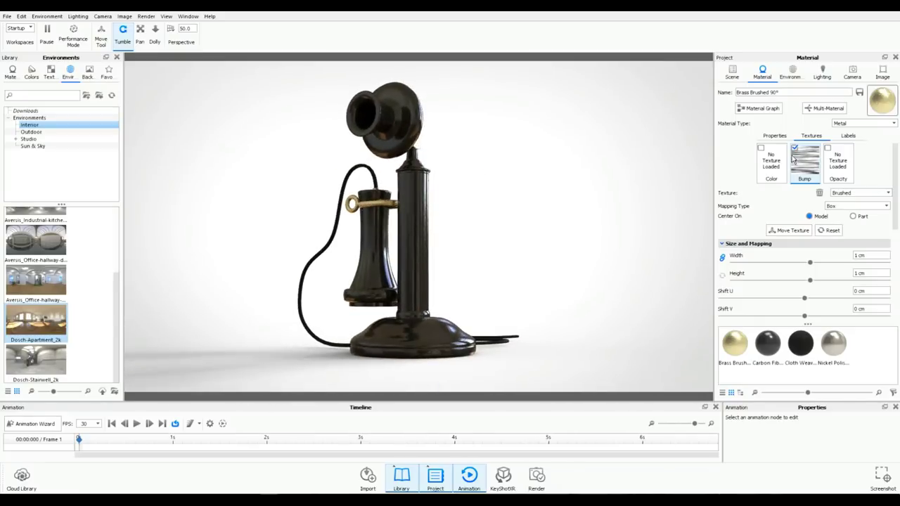
# Raise image brightness, increase shadow quality and turn on ground illumination.
pyautogui.click(883, 73)
pyautogui.moveTo(765, 140); pyautogui.dragTo(776, 140)
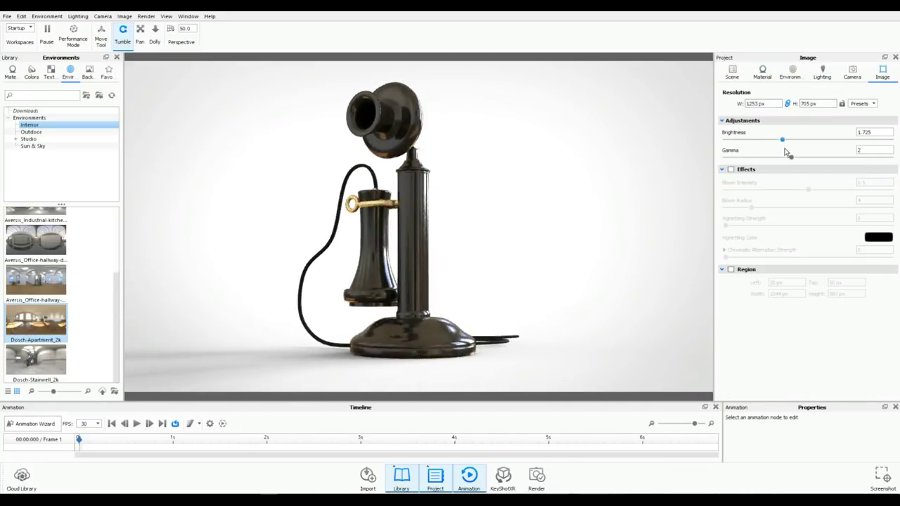
pyautogui.moveTo(725, 200); pyautogui.dragTo(857, 201)
pyautogui.click(725, 210)
pyautogui.click(790, 74)
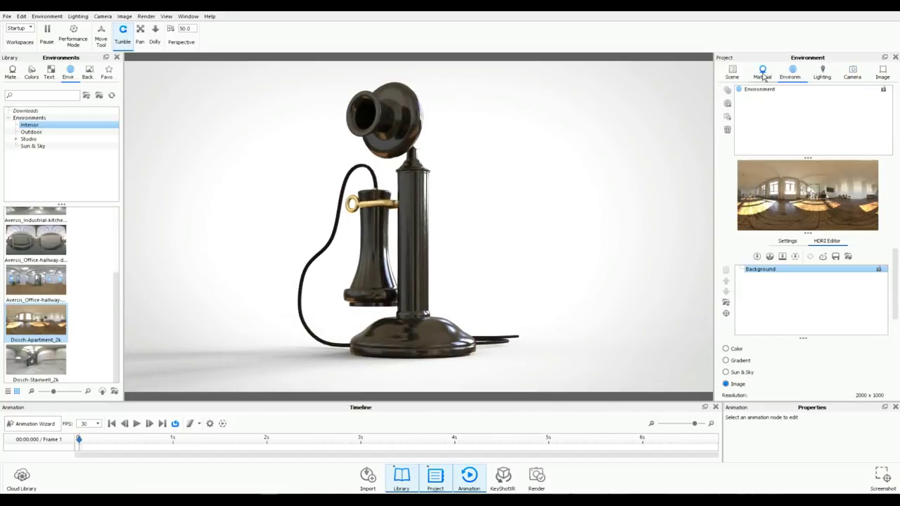
# Render a 1920 × 1080 PNG still named Phone to the Desktop.
pyautogui.click(146, 16)
pyautogui.click(147, 92)
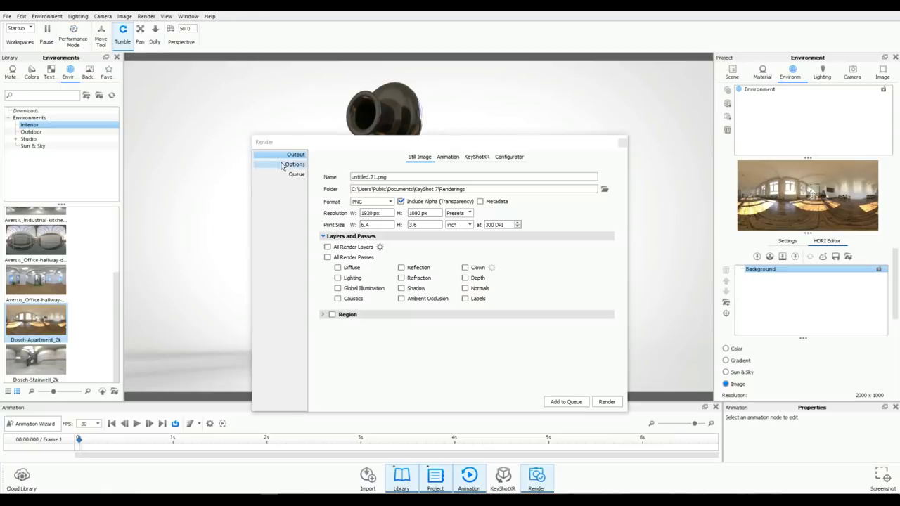
pyautogui.click(604, 189)
pyautogui.click(281, 285)
pyautogui.click(539, 414)
pyautogui.click(606, 402)
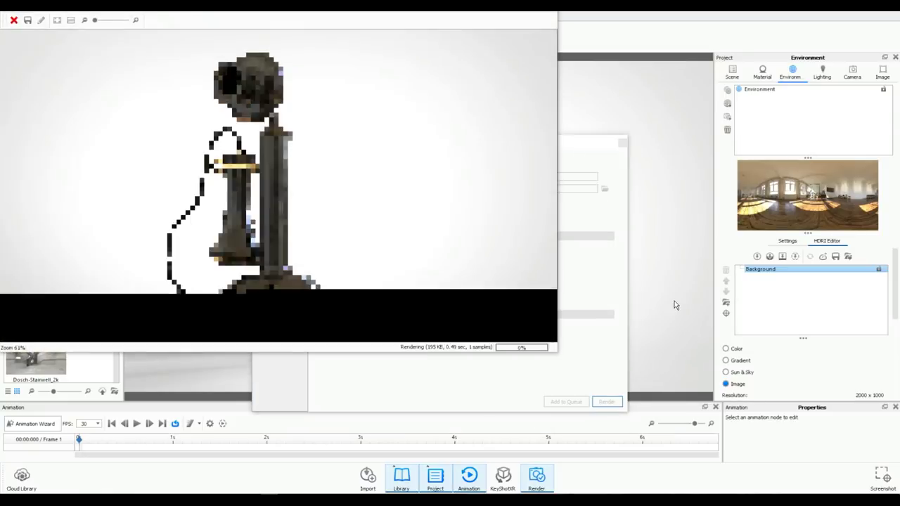
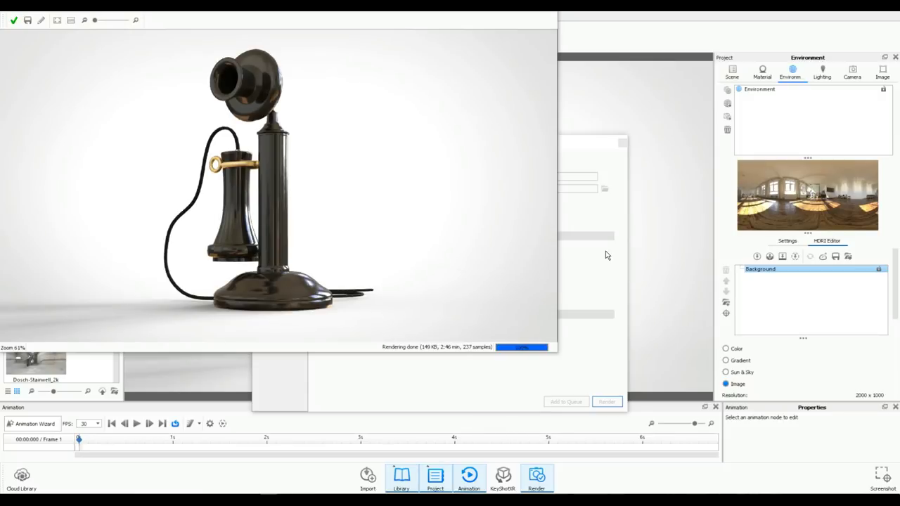
# Maximize the finished black candlestick telephone render window (237 samples, 2:46 min) to full screen.
pyautogui.doubleClick(550, 36)
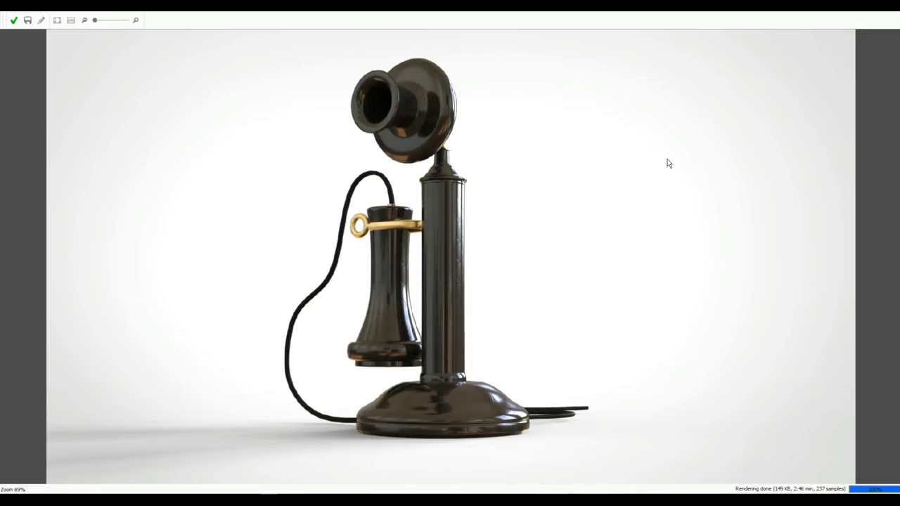